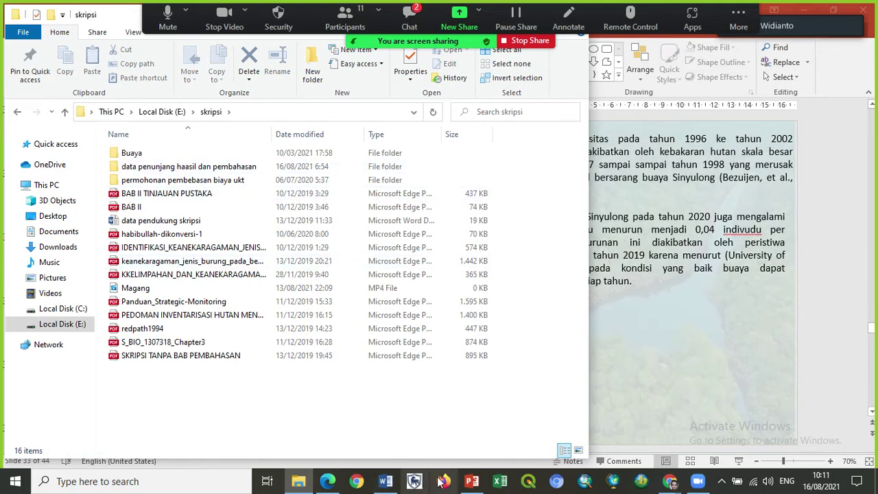
Switch to the thesis document in Word and go to the table of previous studies in section 2.1.8 Penelitian Terdahulu.
{"action": "left_click", "coordinate": [385, 481]}
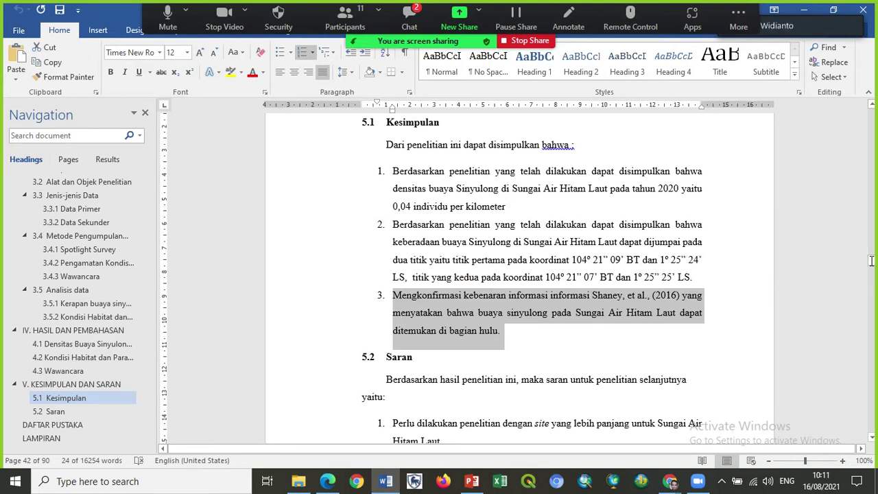
{"action": "left_click_drag", "start_coordinate": [872, 262], "coordinate": [863, 175]}
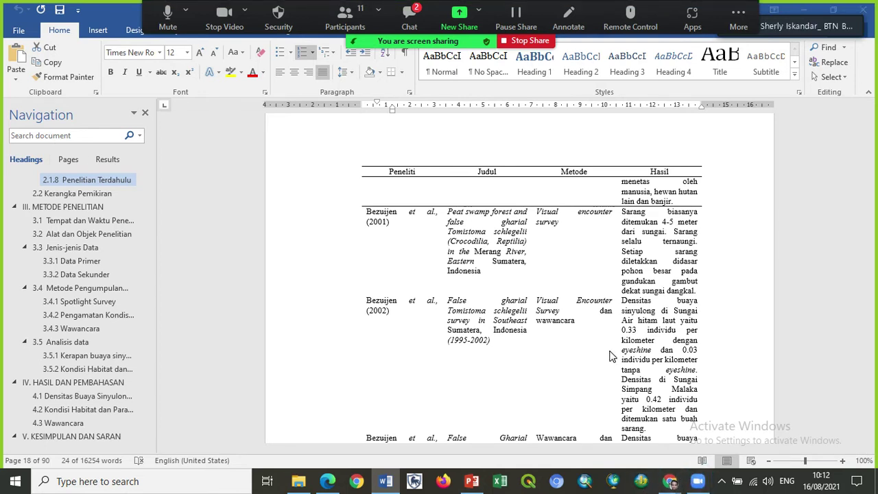
Stop the current Zoom screen share and start a new one that shares the entire screen.
{"action": "left_click", "coordinate": [534, 40]}
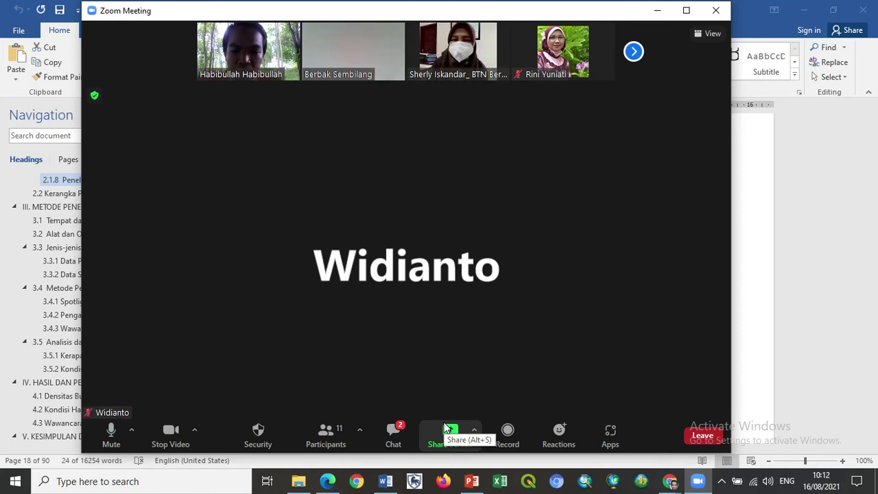
{"action": "left_click", "coordinate": [444, 439]}
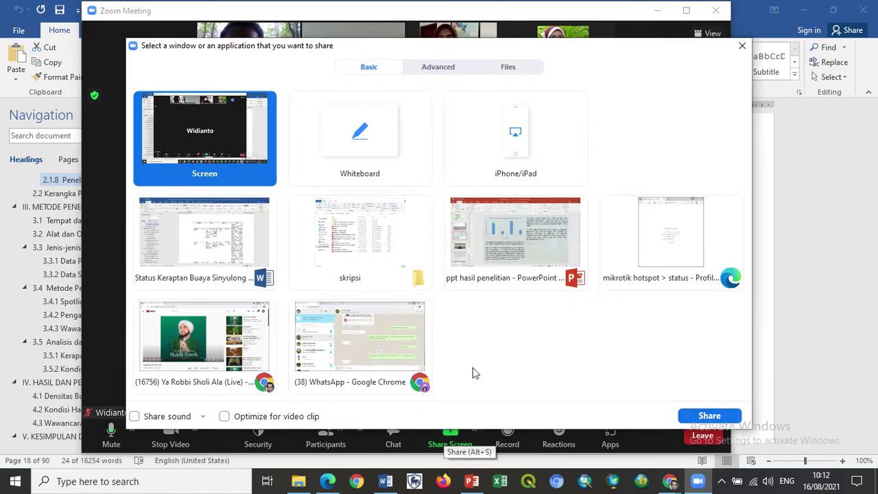
{"action": "left_click", "coordinate": [706, 416]}
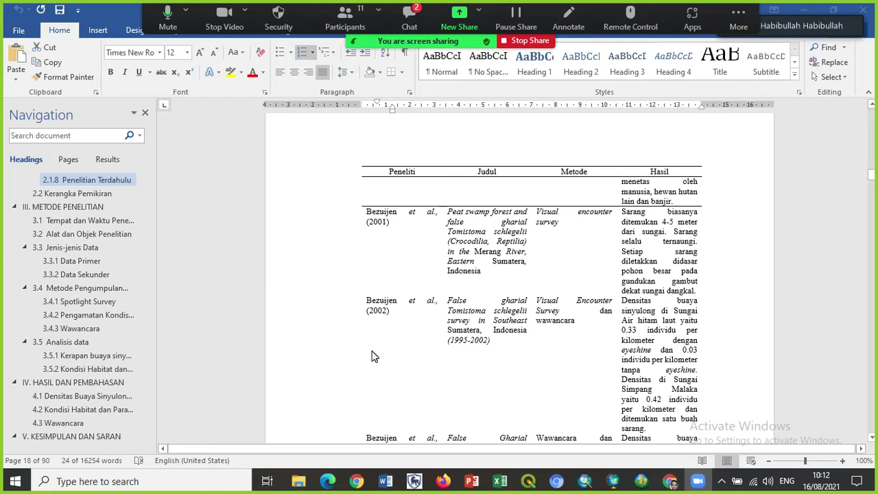
In File Explorer, open the Daftar pustaka folder inside the Buaya folder of skripsi.
{"action": "left_click", "coordinate": [300, 482]}
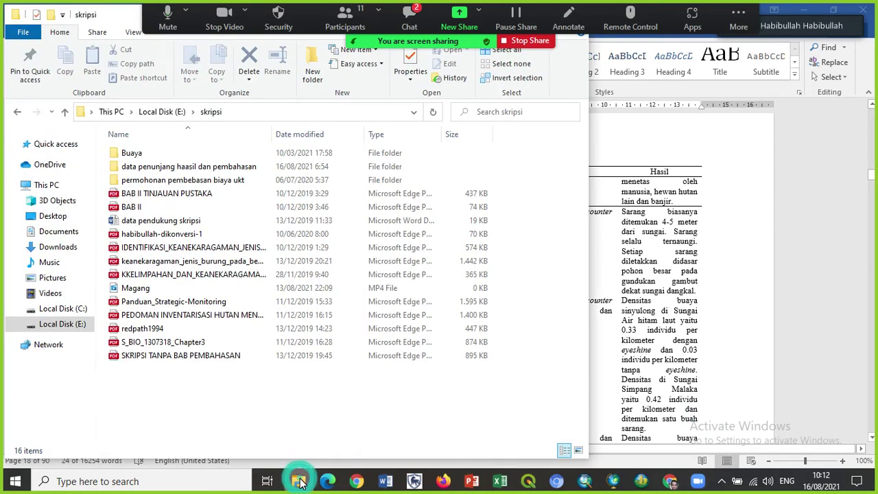
{"action": "double_click", "coordinate": [221, 167]}
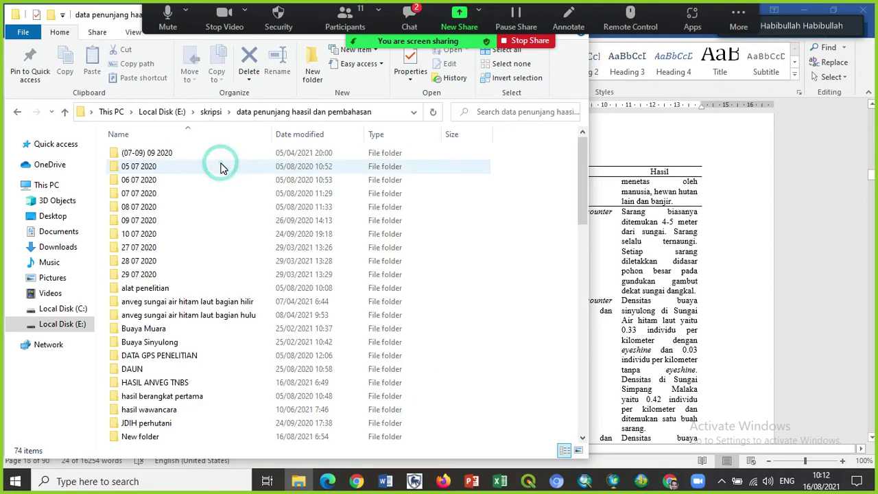
{"action": "left_click", "coordinate": [17, 113]}
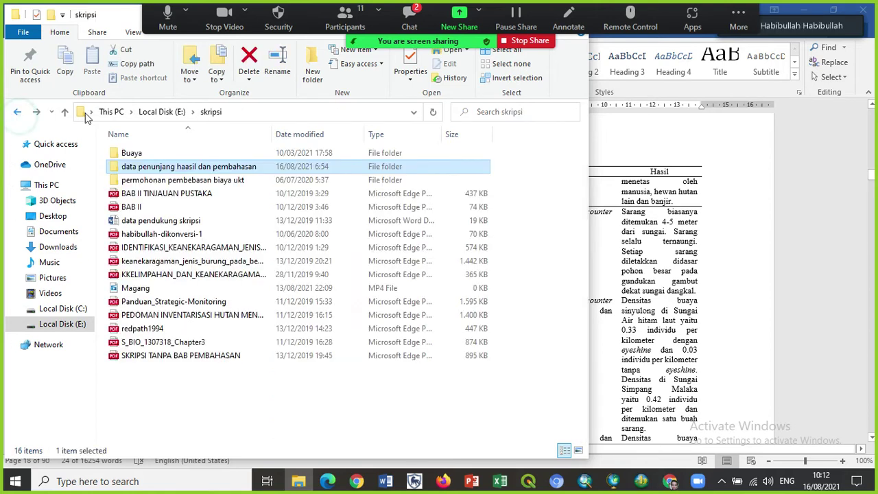
{"action": "double_click", "coordinate": [158, 157]}
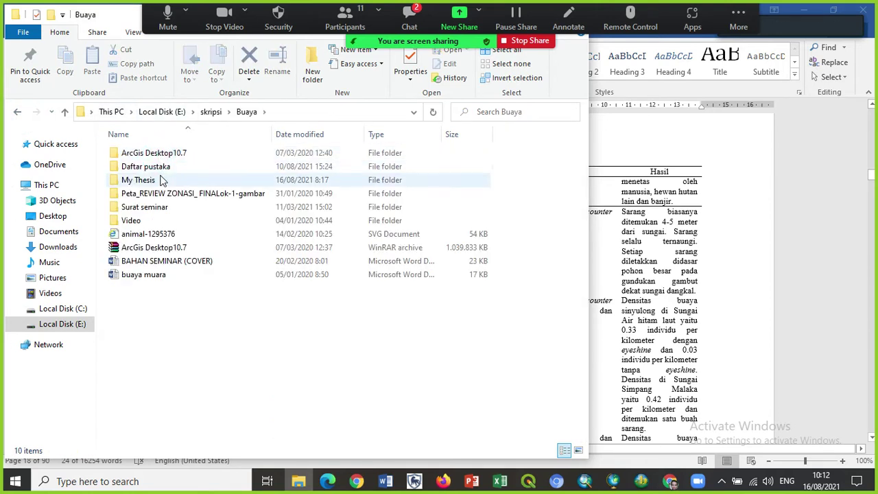
{"action": "left_click", "coordinate": [165, 172]}
{"action": "double_click", "coordinate": [164, 171]}
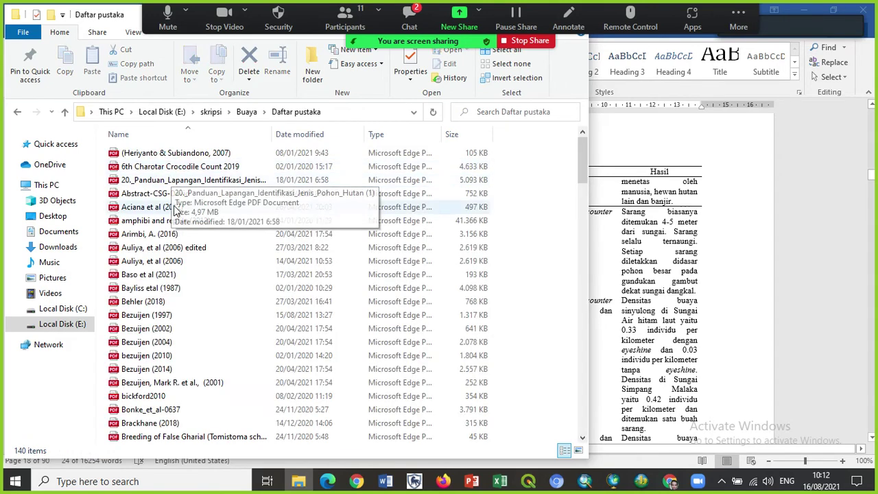
Open the Bezuijen (1997) PDF maximized and enlarged, and examine the highlighted survey and nesting findings on page 5.
{"action": "double_click", "coordinate": [166, 315]}
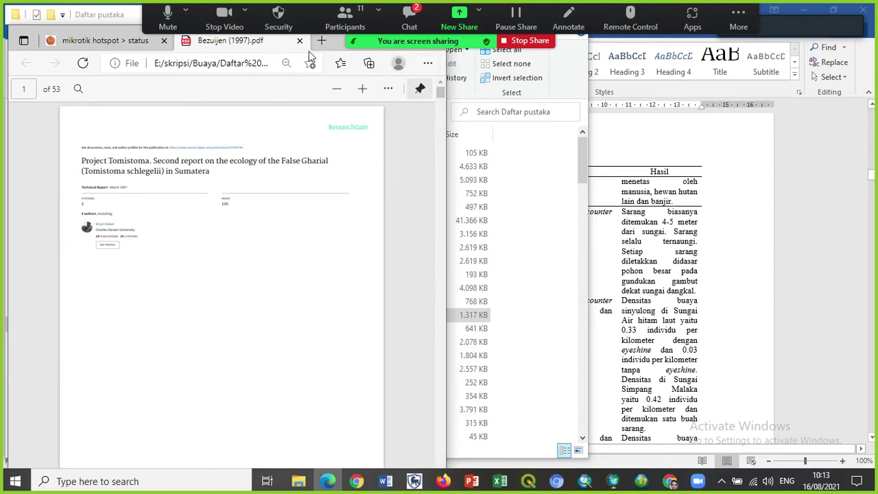
{"action": "left_click_drag", "start_coordinate": [333, 53], "coordinate": [385, 69]}
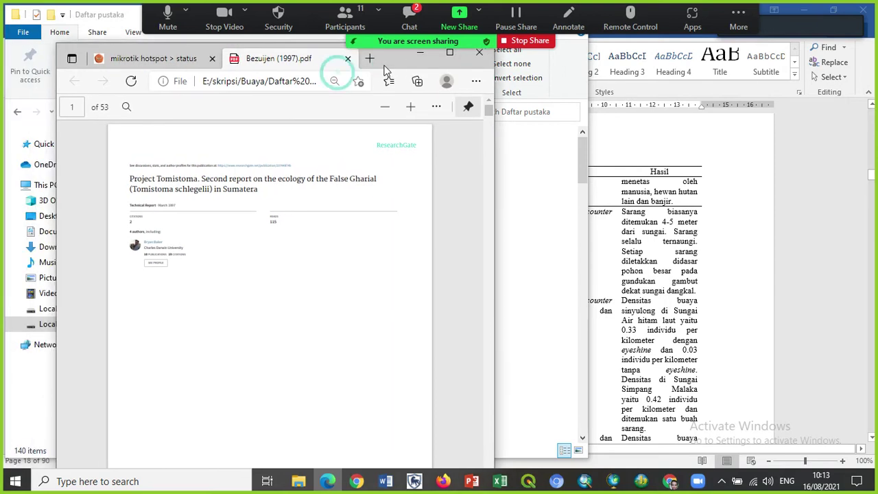
{"action": "left_click", "coordinate": [450, 54]}
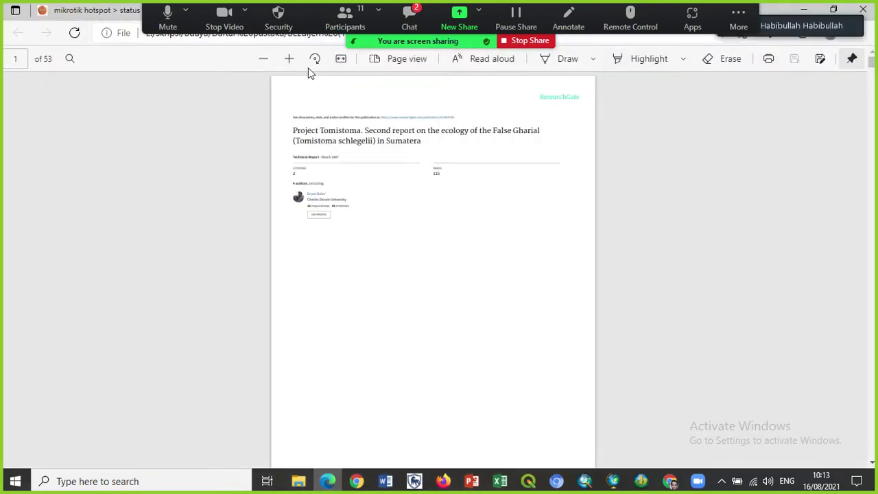
{"action": "left_click", "coordinate": [288, 60]}
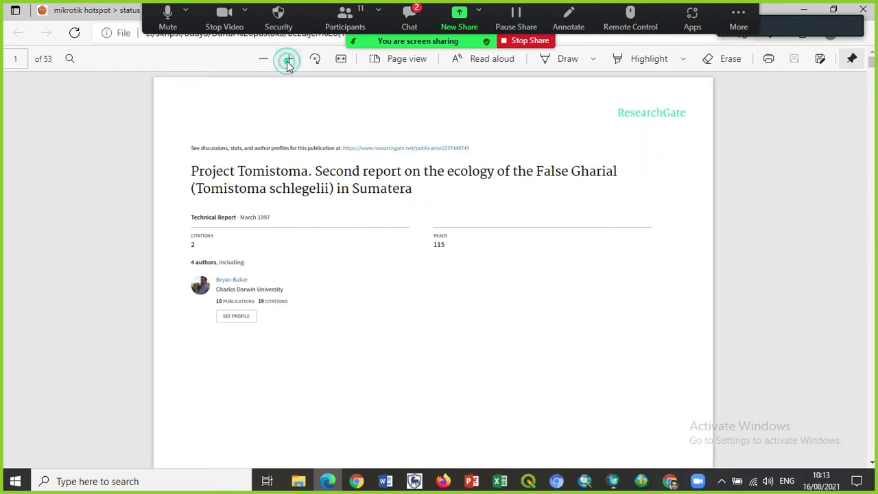
{"action": "left_click_drag", "start_coordinate": [871, 65], "coordinate": [874, 78]}
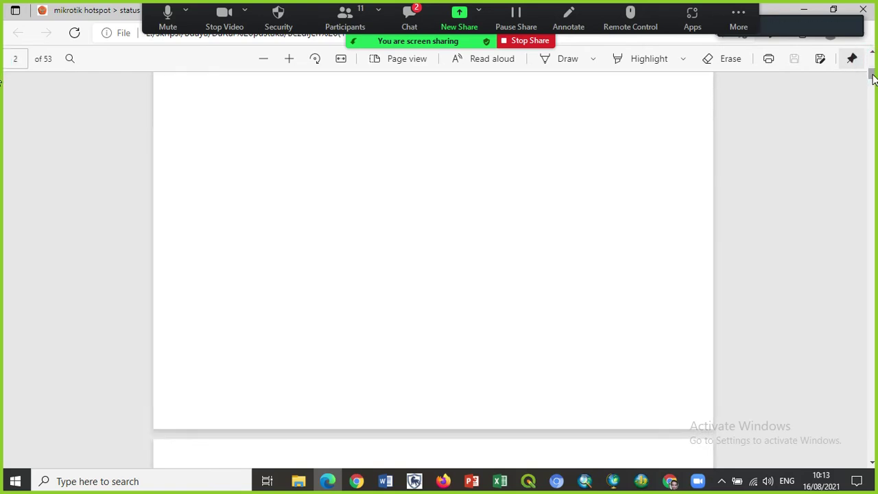
{"action": "left_click_drag", "start_coordinate": [872, 80], "coordinate": [872, 95]}
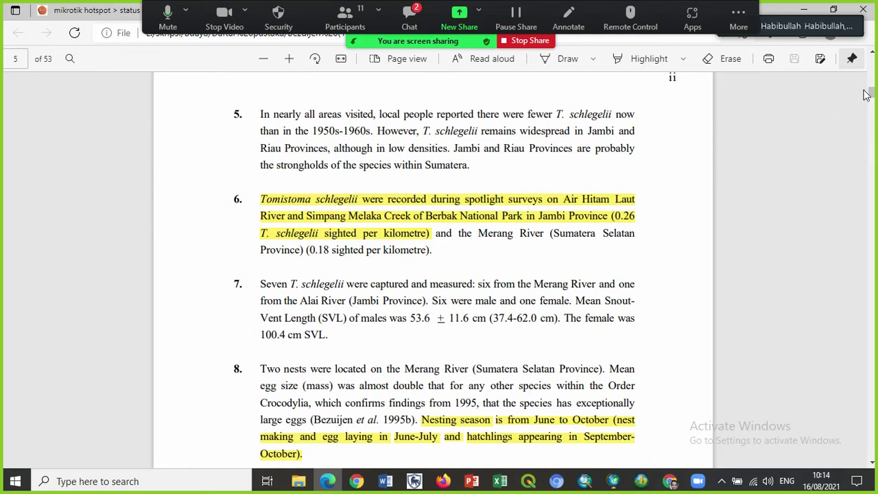
{"action": "scroll", "coordinate": [872, 94], "scroll_direction": "down", "scroll_amount": 1}
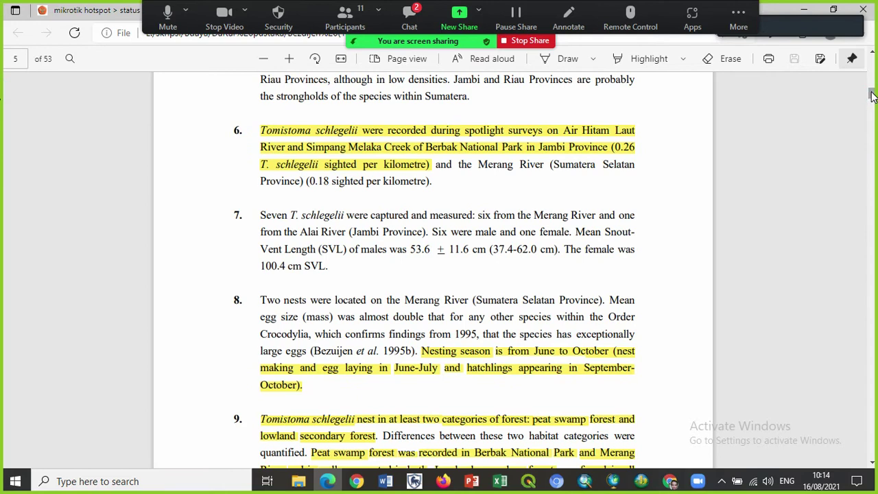
{"action": "scroll", "coordinate": [872, 96], "scroll_direction": "down", "scroll_amount": 2}
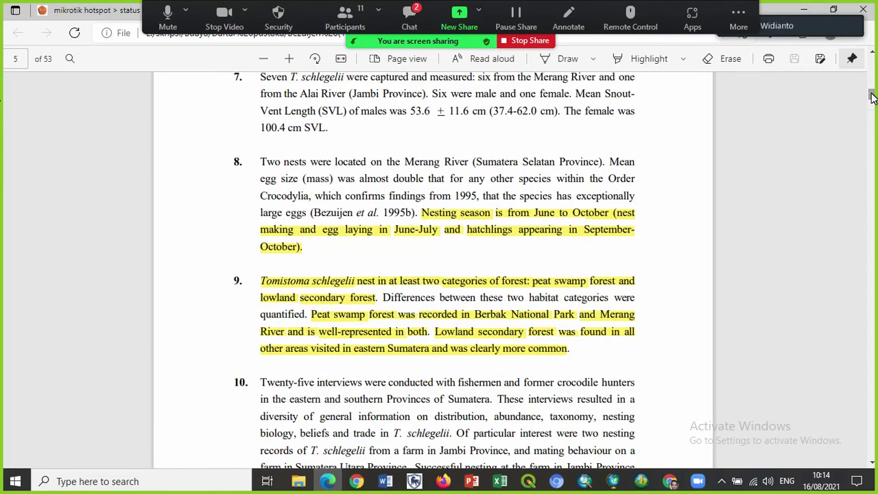
{"action": "scroll", "coordinate": [872, 96], "scroll_direction": "up", "scroll_amount": 1}
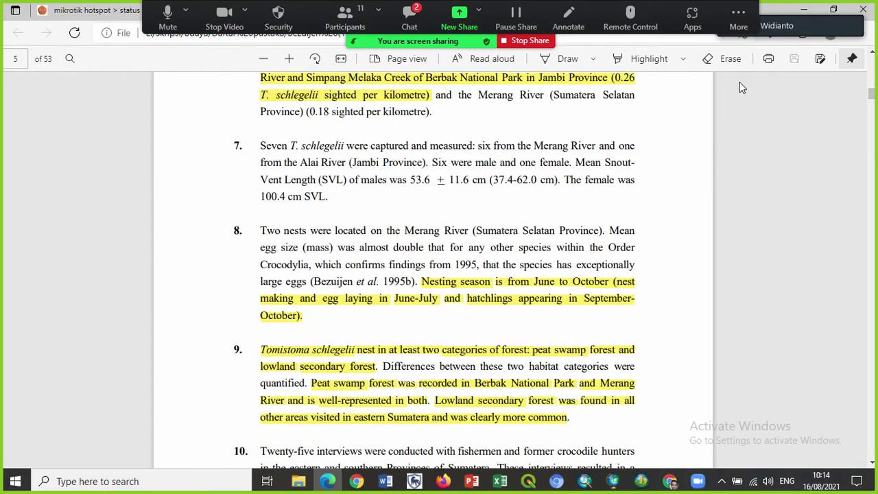
Move the floating speaker panel off the window controls, then close the PDF and minimize the folder window to return to the thesis.
{"action": "mouse_move", "coordinate": [815, 22]}
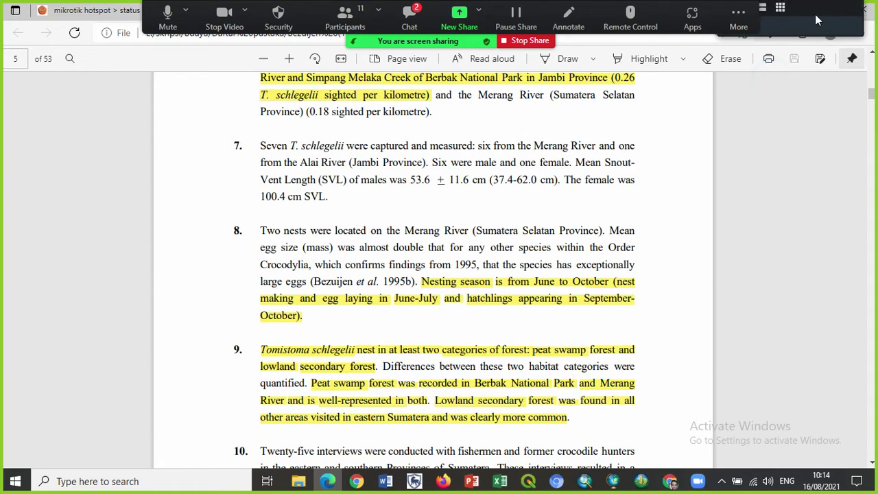
{"action": "left_click_drag", "start_coordinate": [809, 21], "coordinate": [834, 159]}
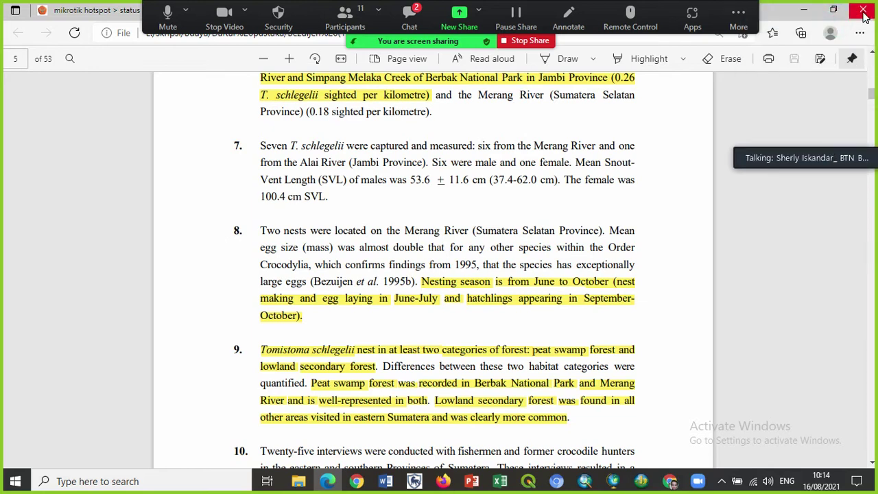
{"action": "left_click", "coordinate": [864, 12]}
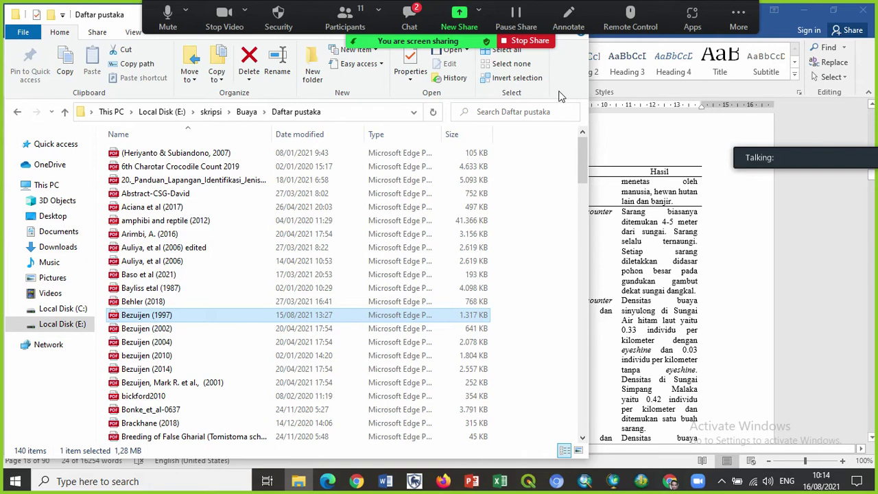
{"action": "left_click_drag", "start_coordinate": [136, 18], "coordinate": [453, 84]}
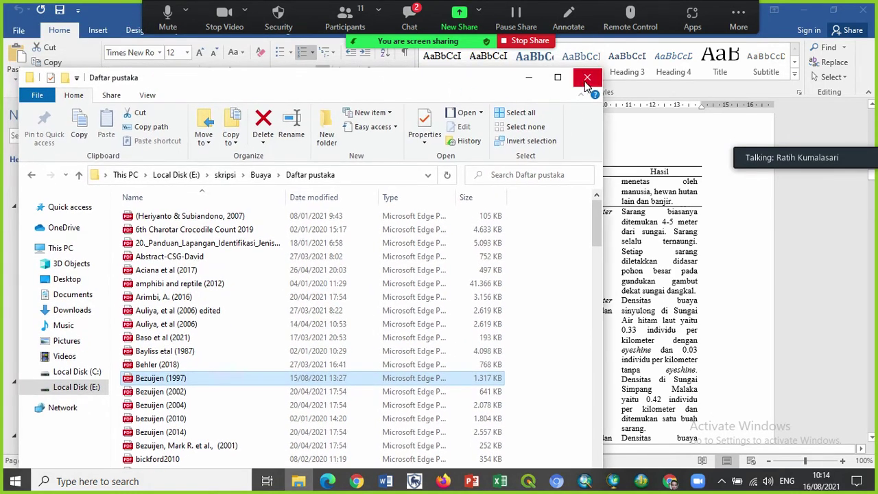
{"action": "left_click", "coordinate": [529, 78]}
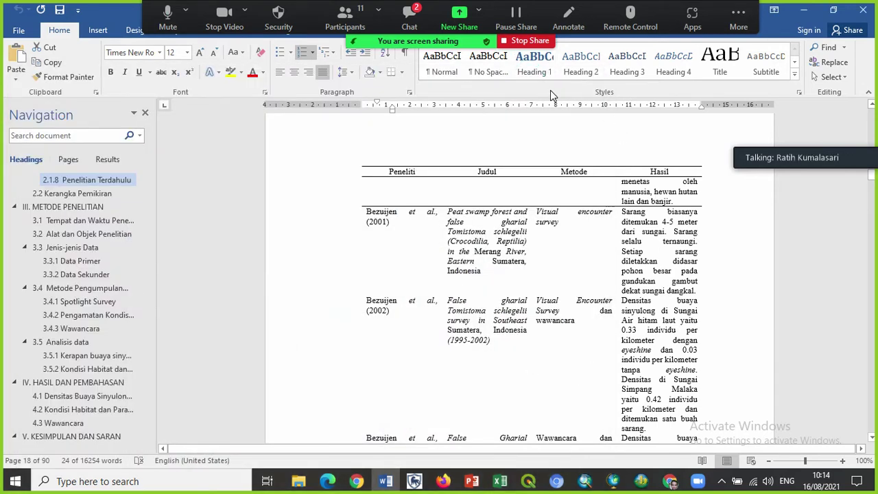
End the running screen share in the Zoom meeting and share the full screen again.
{"action": "left_click", "coordinate": [543, 43]}
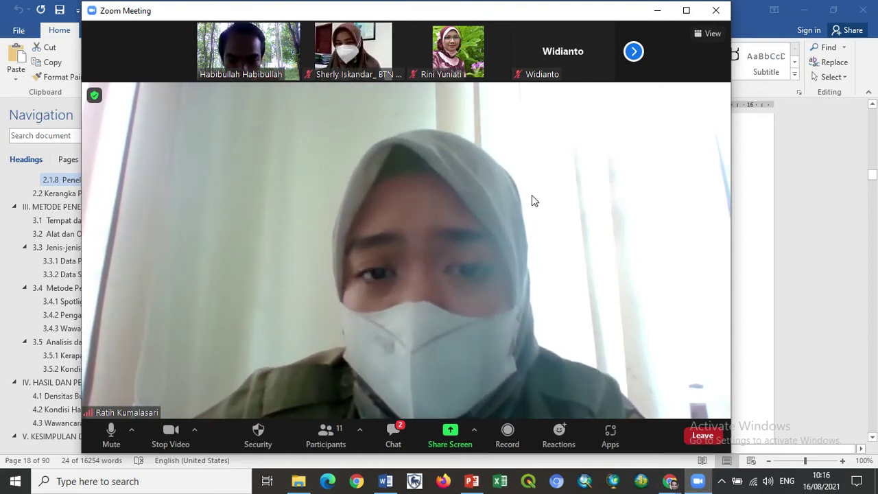
{"action": "left_click", "coordinate": [453, 424]}
{"action": "left_click", "coordinate": [698, 420]}
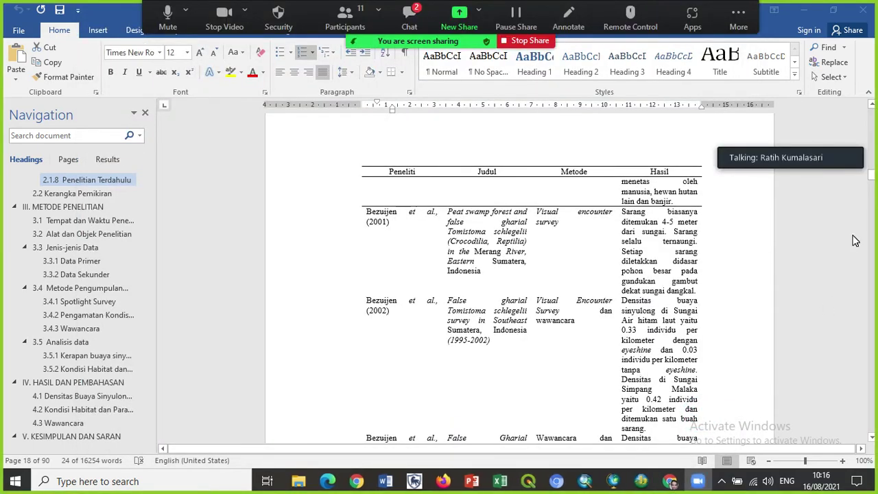
Review the background text in section 1.1 Latar Belakang of the thesis, through its closing paragraph on forest fires and survey priority.
{"action": "left_click_drag", "start_coordinate": [871, 179], "coordinate": [871, 149]}
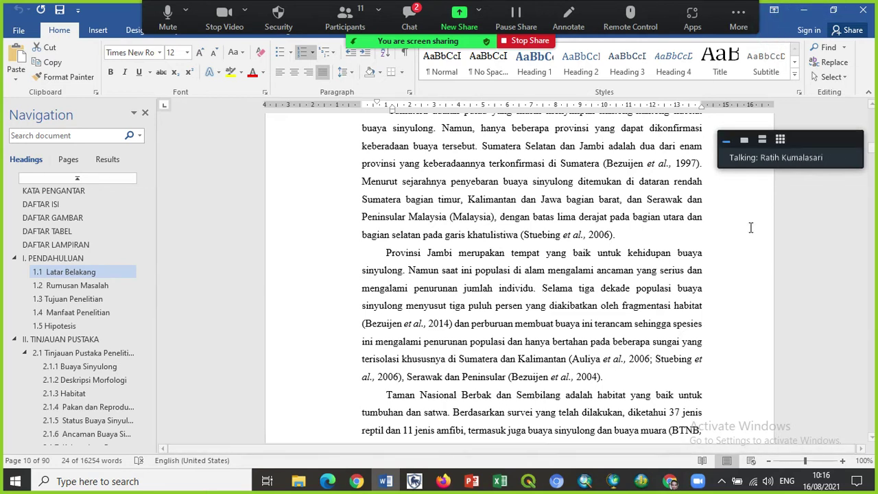
{"action": "left_click", "coordinate": [871, 153]}
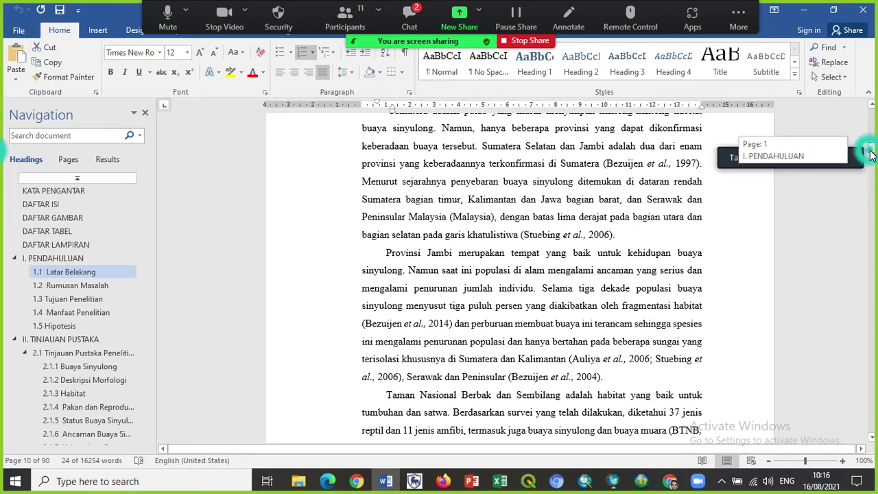
{"action": "left_click", "coordinate": [872, 108]}
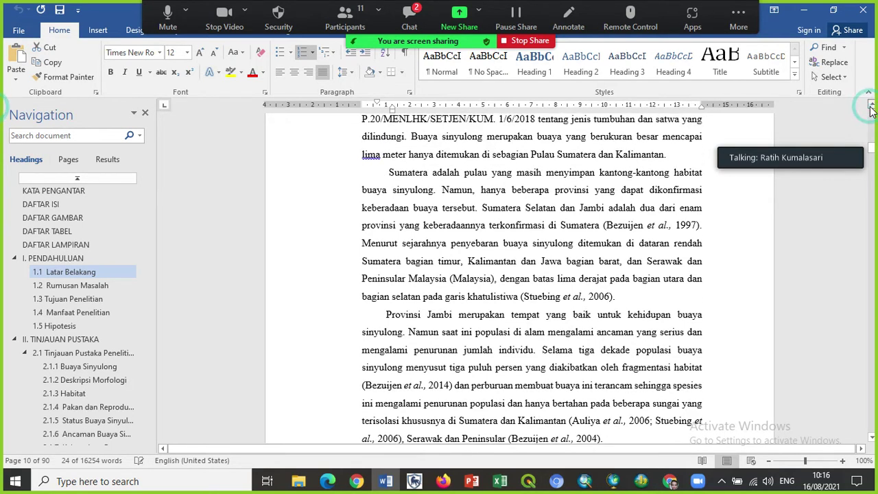
{"action": "left_click", "coordinate": [871, 108]}
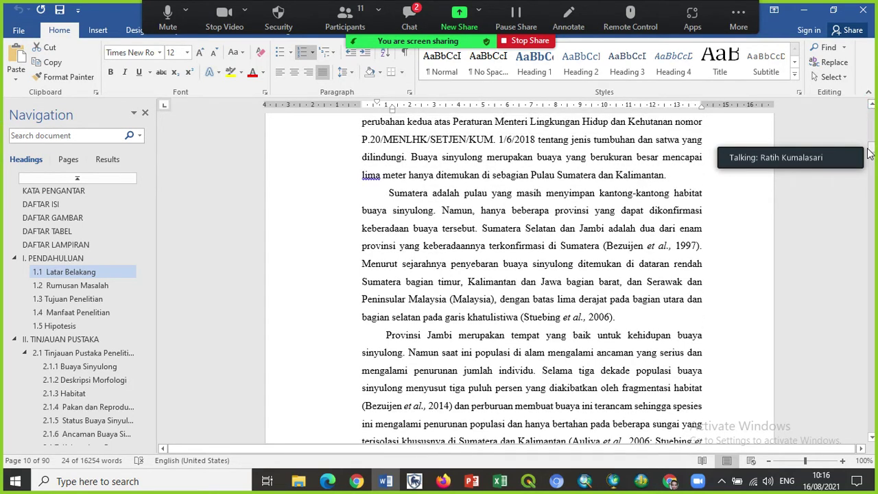
{"action": "left_click_drag", "start_coordinate": [870, 153], "coordinate": [870, 152]}
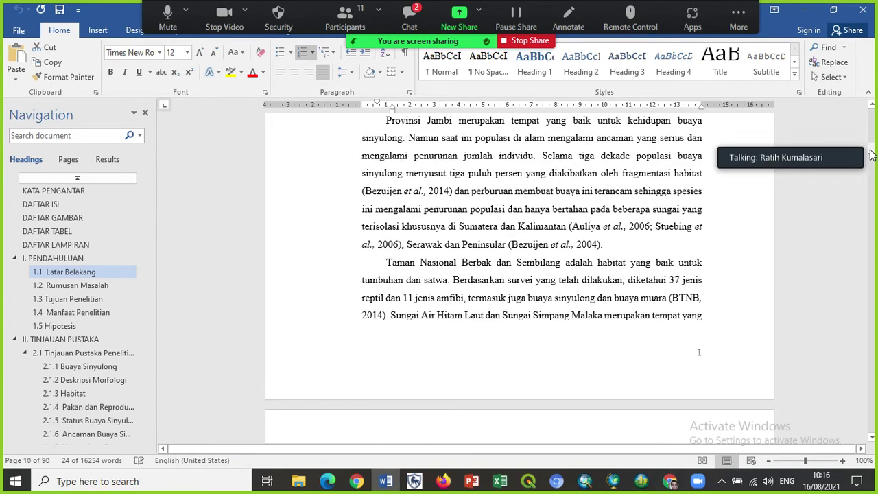
{"action": "left_click", "coordinate": [870, 154]}
{"action": "left_click_drag", "start_coordinate": [872, 439], "coordinate": [872, 442]}
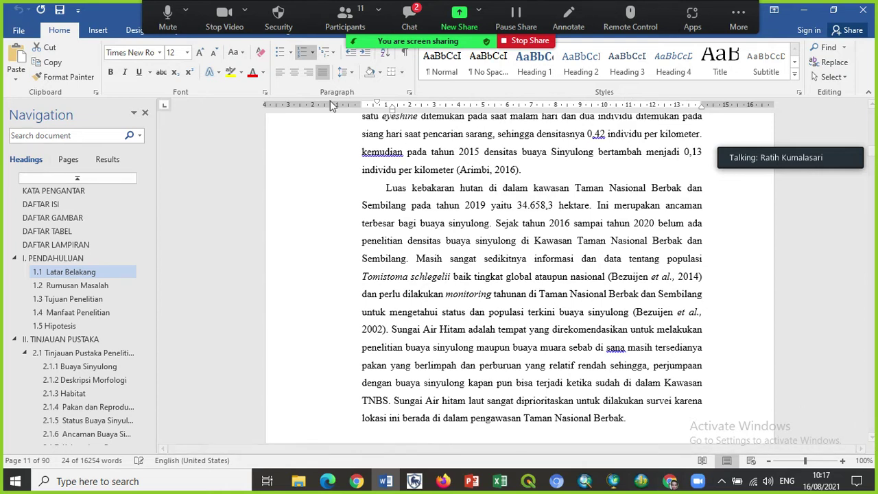
Mute the meeting microphone and bring thesis sections 1.3 Tujuan Penelitian to 1.5 Hipotesis into view.
{"action": "left_click", "coordinate": [168, 13]}
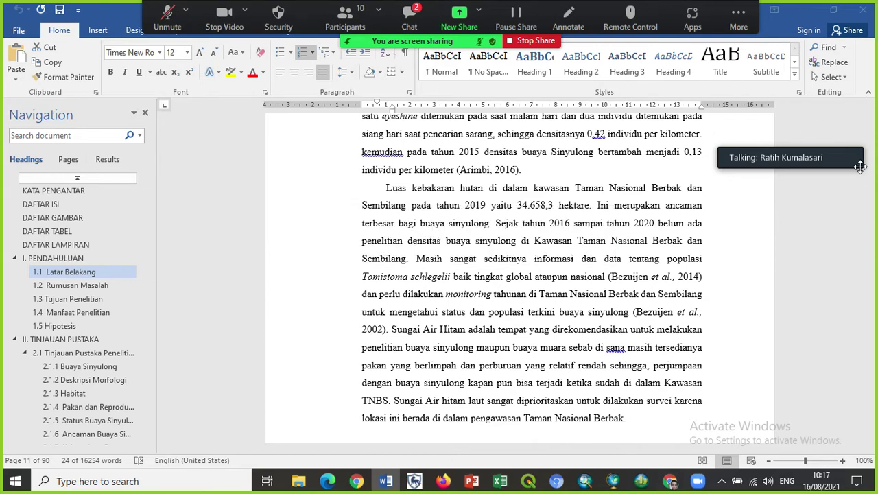
{"action": "left_click_drag", "start_coordinate": [874, 155], "coordinate": [874, 158]}
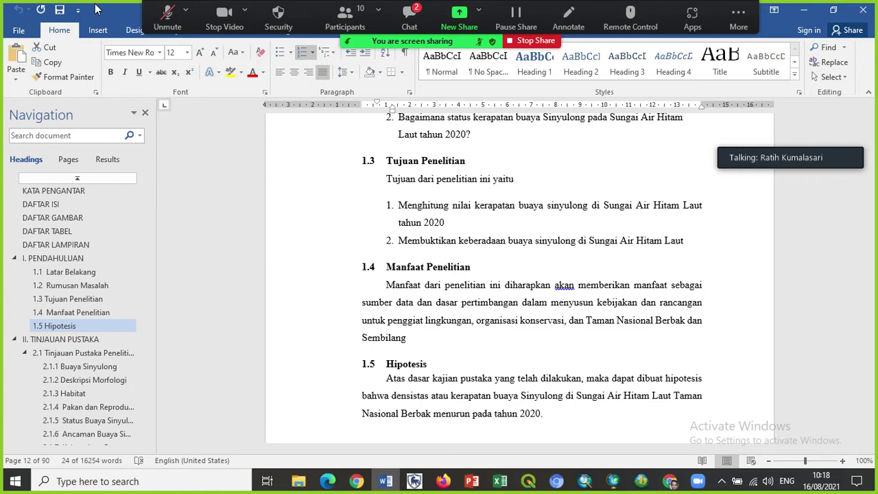
Restore the maximized Word window to a smaller floating window in front of the PowerPoint presentation.
{"action": "left_click_drag", "start_coordinate": [105, 13], "coordinate": [143, 90]}
{"action": "left_click_drag", "start_coordinate": [455, 273], "coordinate": [776, 249]}
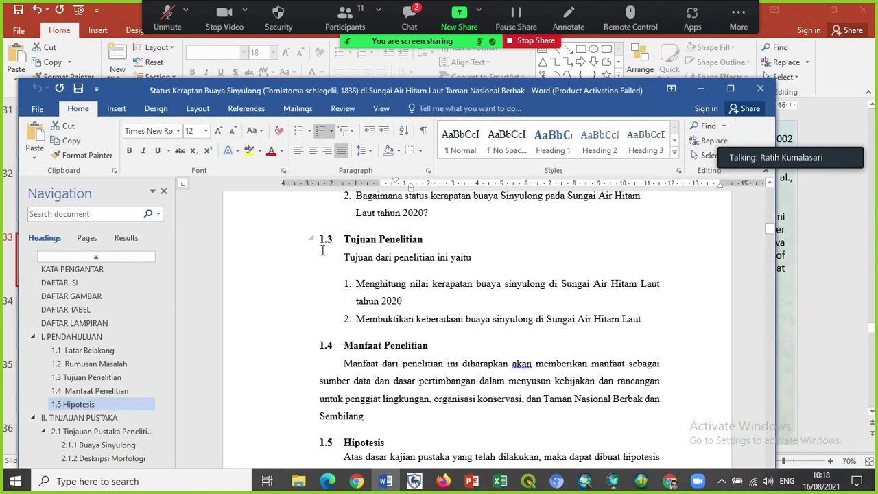
Select the text of thesis section 1.3 Tujuan Penelitian through the second objective and bring the selection back into view.
{"action": "left_click_drag", "start_coordinate": [334, 239], "coordinate": [535, 320]}
{"action": "left_click_drag", "start_coordinate": [770, 230], "coordinate": [770, 233]}
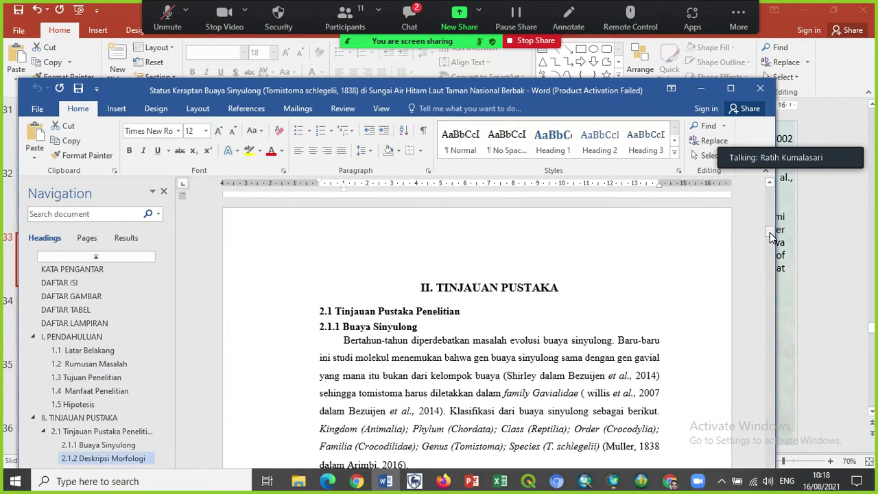
{"action": "left_click", "coordinate": [770, 183]}
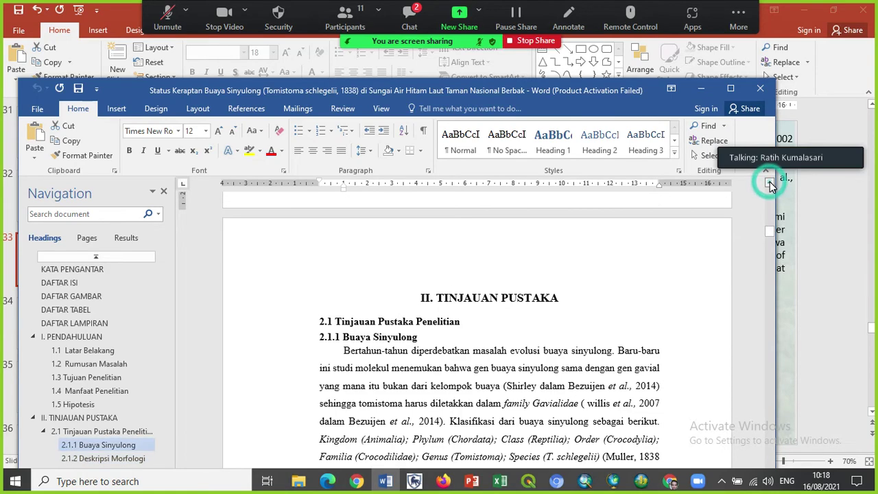
{"action": "left_click_drag", "start_coordinate": [769, 184], "coordinate": [770, 184]}
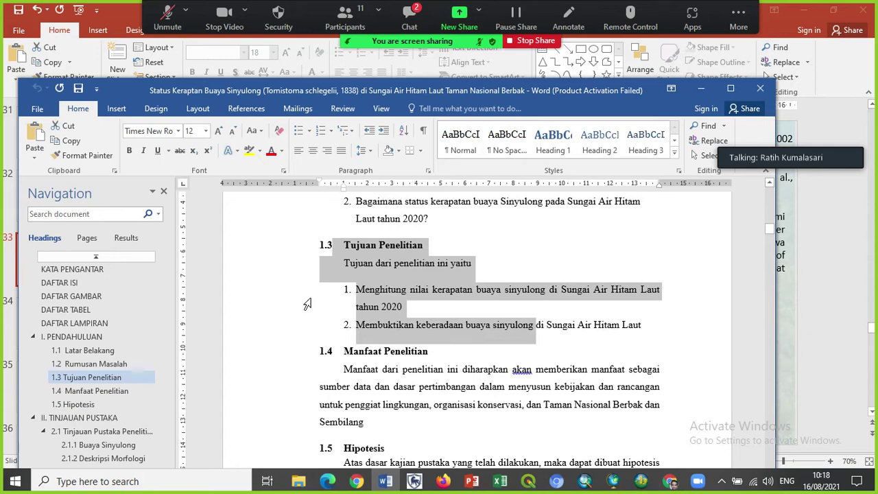
Jump to section 4.1 Densitas Buaya Sinyulong to view Tabel 6.
{"action": "left_click_drag", "start_coordinate": [164, 319], "coordinate": [156, 455]}
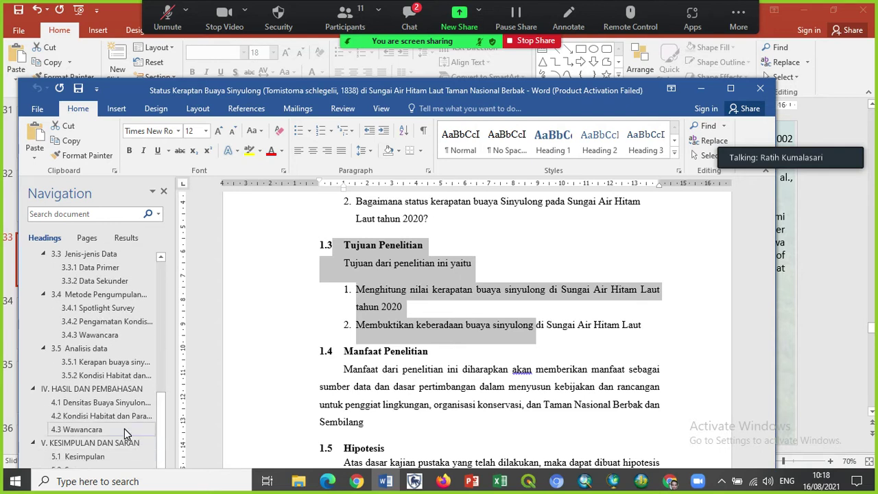
{"action": "left_click", "coordinate": [121, 402]}
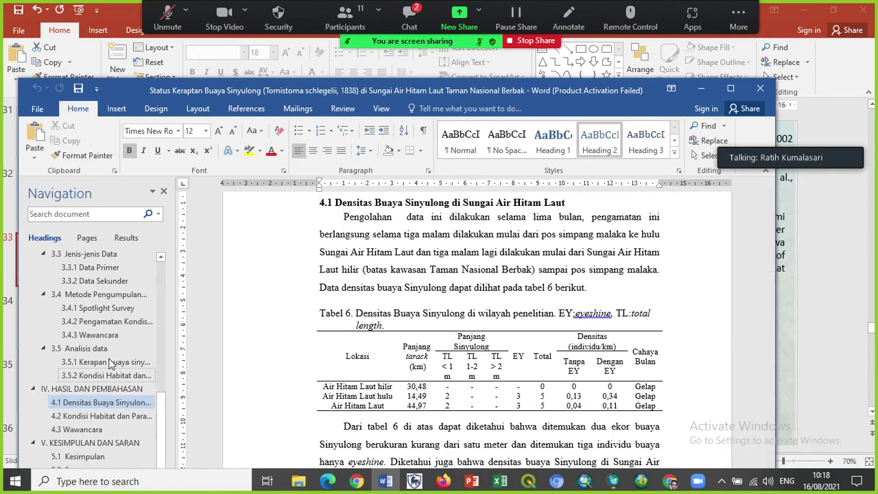
Delete the period after "Taman Nasional Berbak" in the first paragraph of section 3.1 Tempat dan Waktu Penelitian.
{"action": "left_click", "coordinate": [125, 297]}
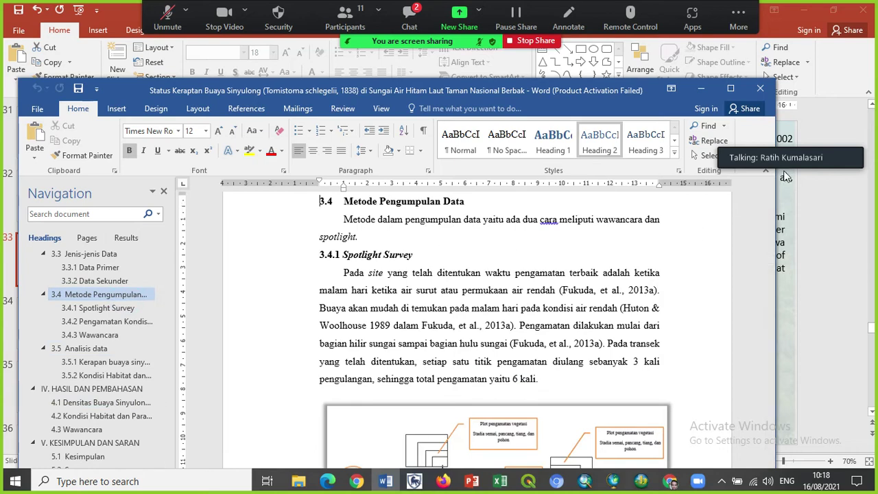
{"action": "left_click", "coordinate": [769, 184]}
{"action": "left_click_drag", "start_coordinate": [769, 184], "coordinate": [769, 184]}
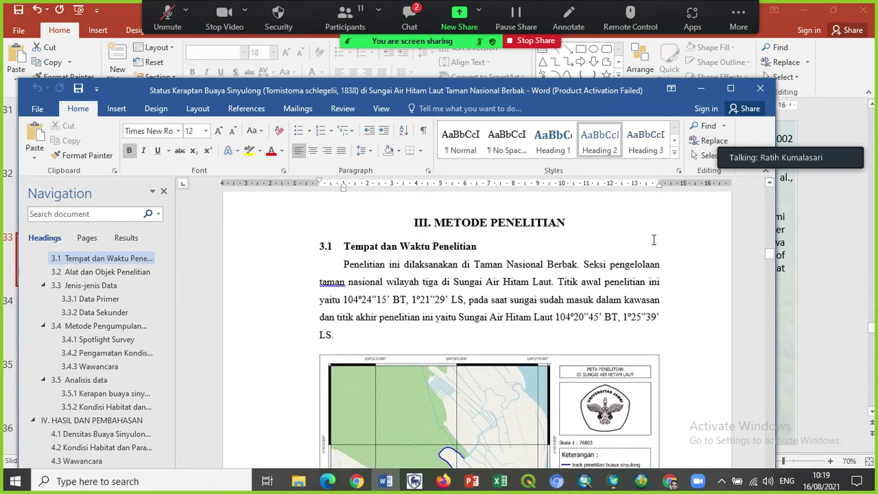
{"action": "left_click", "coordinate": [580, 265]}
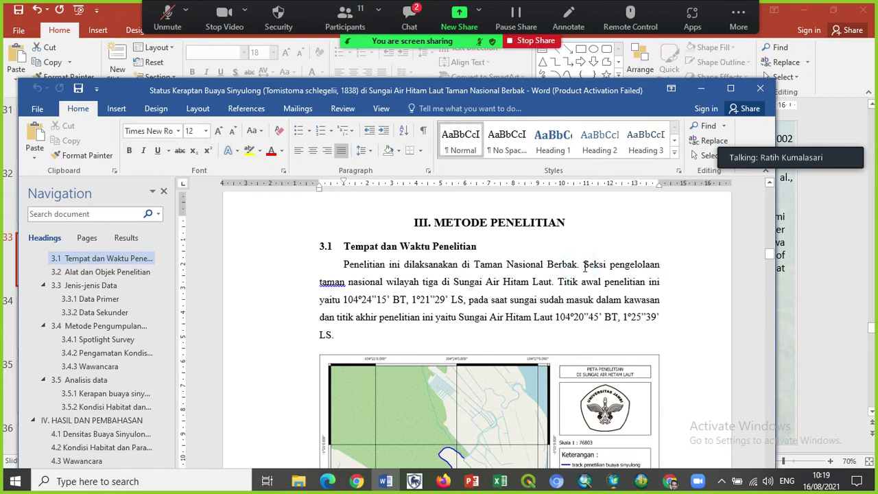
{"action": "key", "text": "BackSpace"}
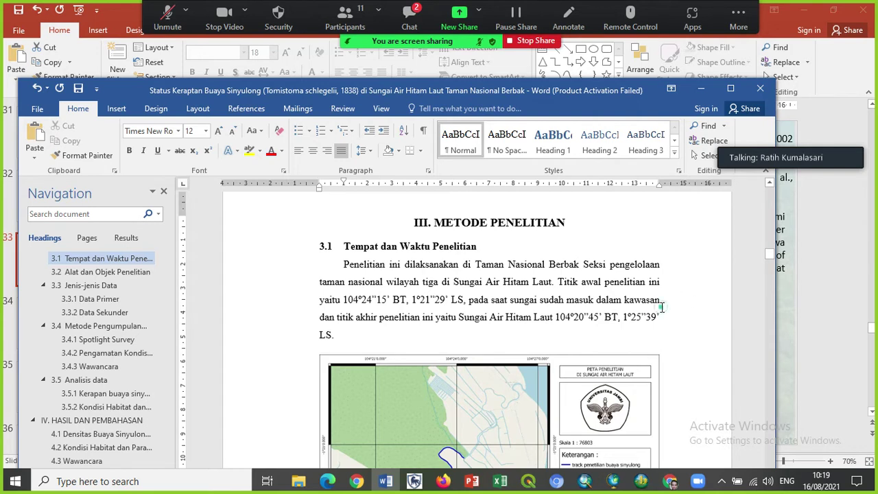
Examine the Gambar 3 location map and its description in section 3.1, and go to chapter IV Hasil dan Pembahasan.
{"action": "scroll", "coordinate": [663, 314], "scroll_direction": "down", "scroll_amount": 5}
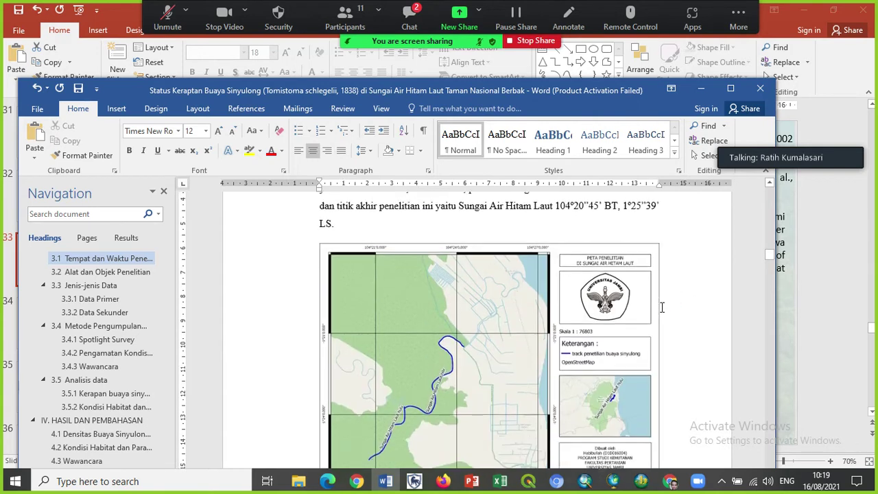
{"action": "scroll", "coordinate": [662, 307], "scroll_direction": "down", "scroll_amount": 5}
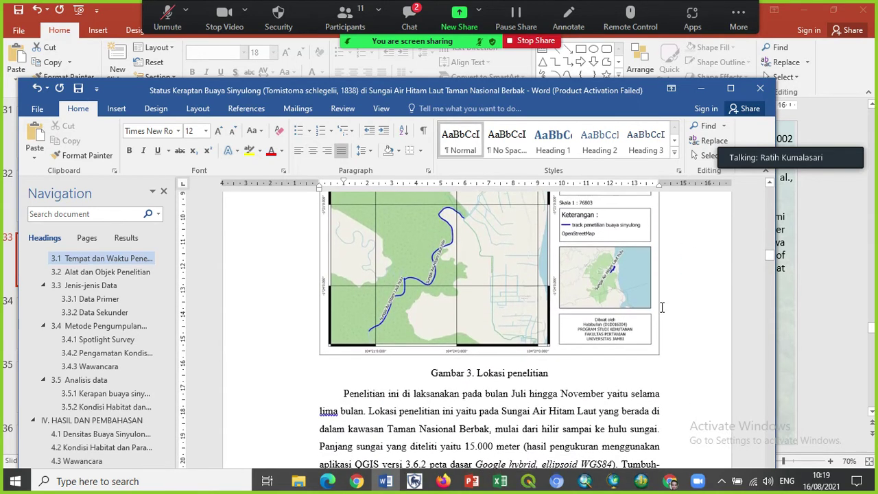
{"action": "key", "text": "Up"}
{"action": "key", "text": "Up"}
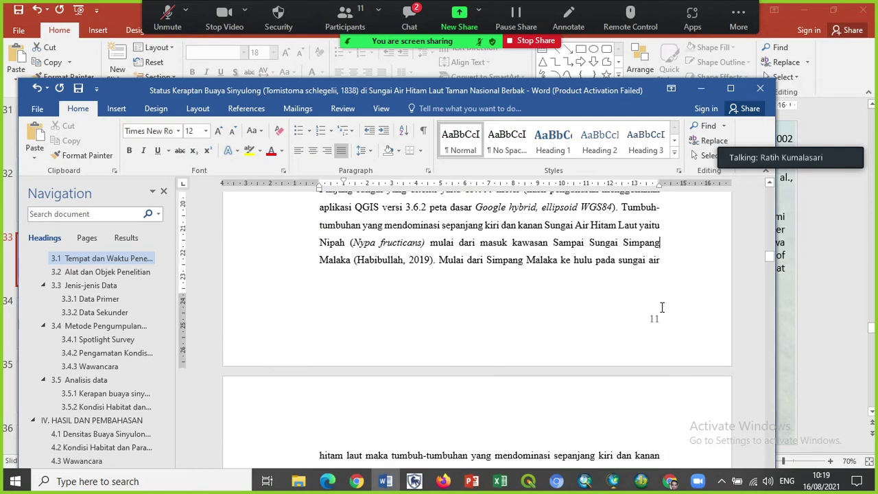
{"action": "key", "text": "Up"}
{"action": "key", "text": "Up"}
{"action": "key", "text": "Up"}
{"action": "key", "text": "Up"}
{"action": "key", "text": "Up"}
{"action": "key", "text": "Up"}
{"action": "key", "text": "Up"}
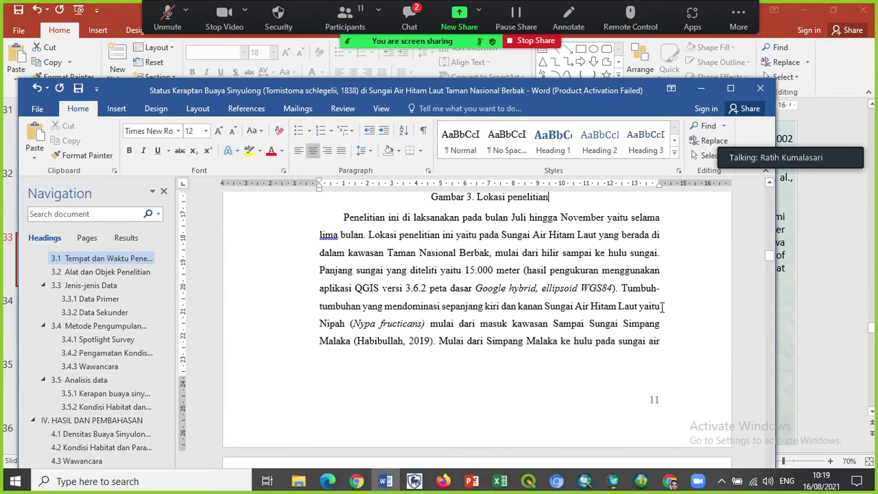
{"action": "key", "text": "Down"}
{"action": "key", "text": "Down"}
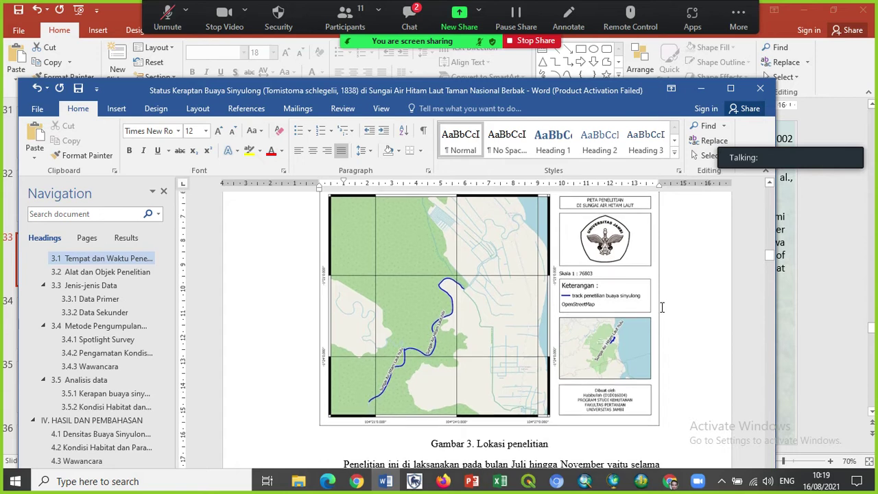
{"action": "key", "text": "Down"}
{"action": "key", "text": "Down"}
{"action": "key", "text": "Down"}
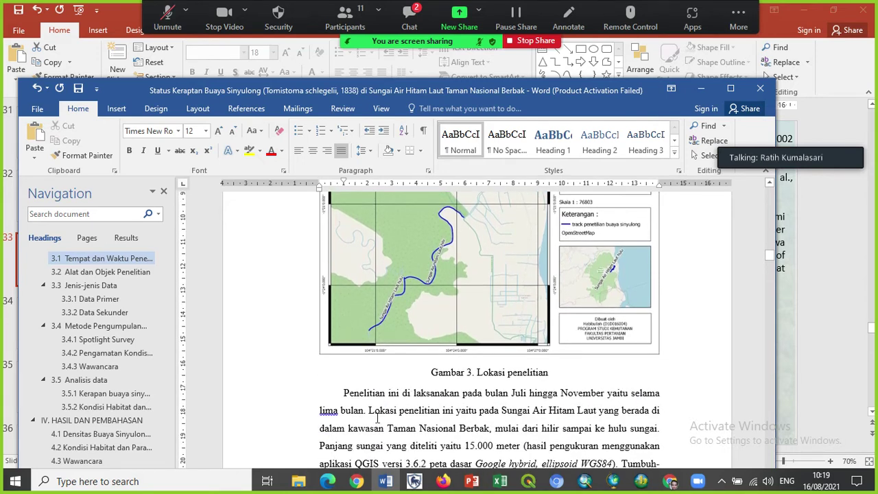
{"action": "left_click", "coordinate": [82, 421]}
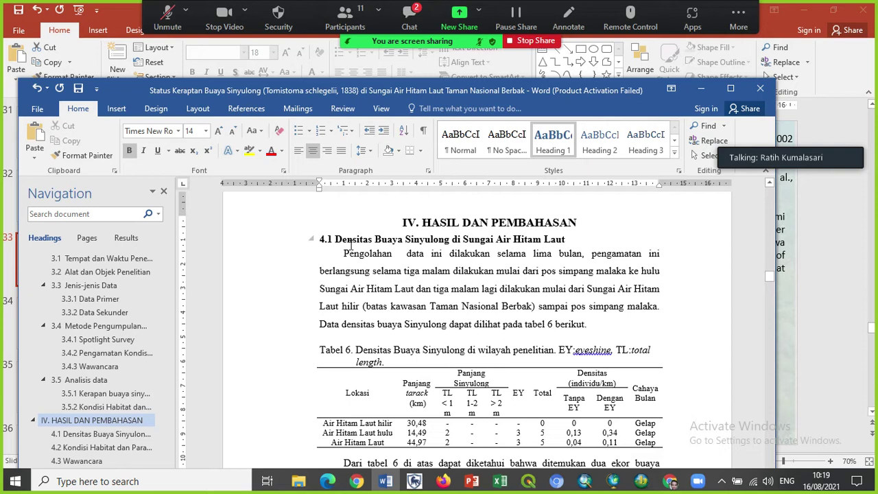
{"action": "left_click", "coordinate": [349, 111]}
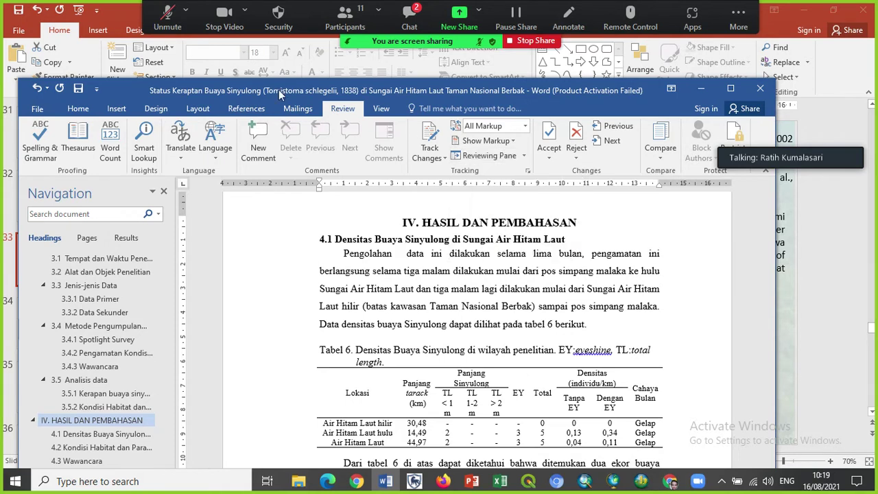
{"action": "left_click", "coordinate": [262, 130]}
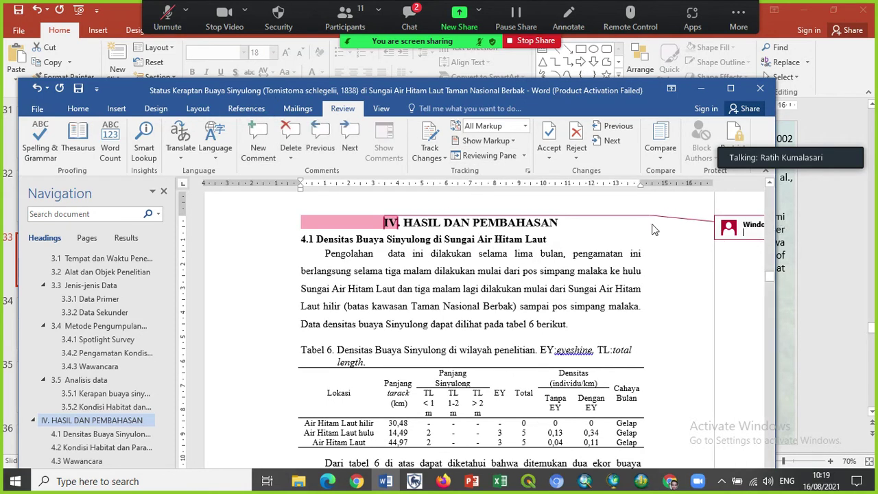
{"action": "left_click", "coordinate": [289, 133]}
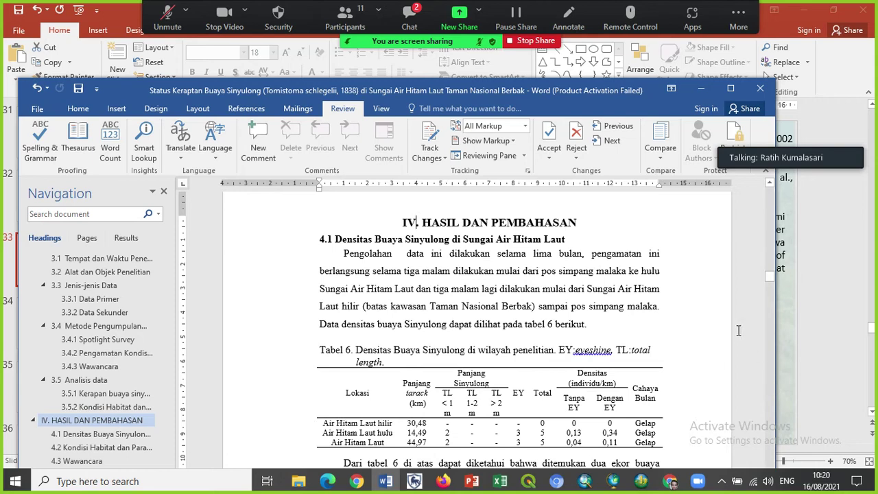
Raise the floating Word window and read section 4.1 from Tabel 6 to the crocodile sightings chart.
{"action": "left_click_drag", "start_coordinate": [612, 85], "coordinate": [611, 44]}
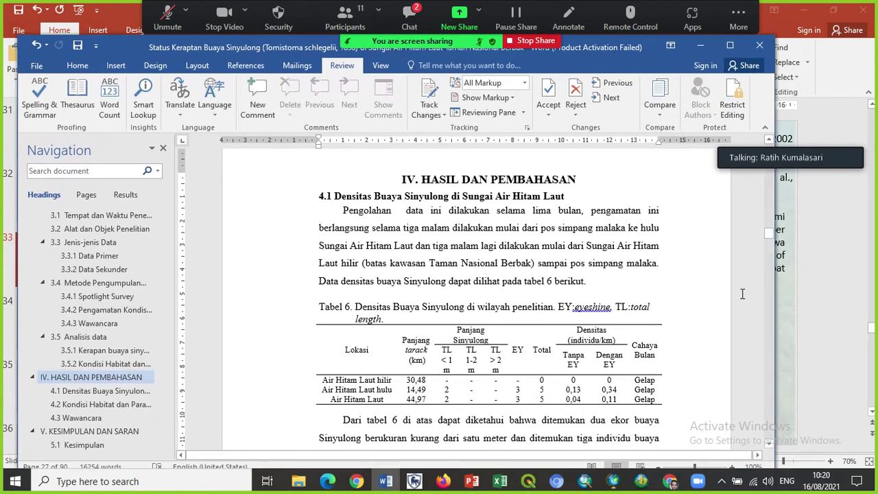
{"action": "scroll", "coordinate": [770, 442], "scroll_direction": "down", "scroll_amount": 5}
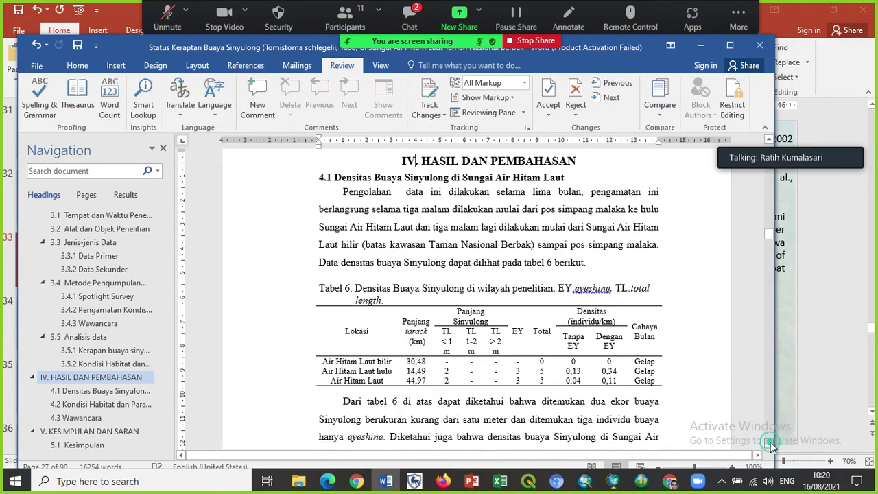
{"action": "scroll", "coordinate": [771, 442], "scroll_direction": "down", "scroll_amount": 4}
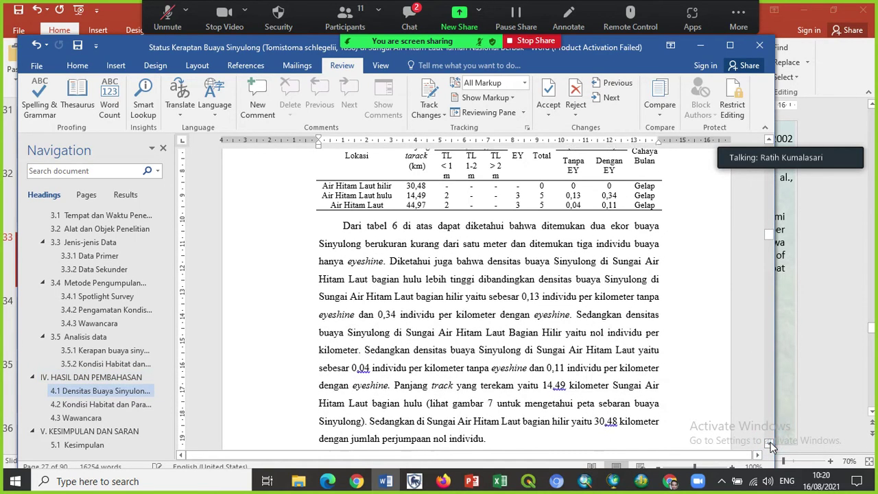
{"action": "scroll", "coordinate": [771, 442], "scroll_direction": "down", "scroll_amount": 3}
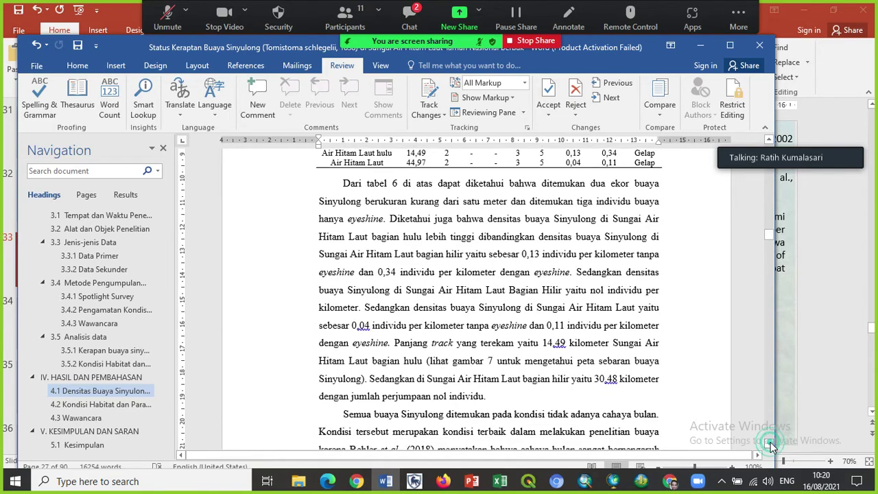
{"action": "scroll", "coordinate": [770, 442], "scroll_direction": "down", "scroll_amount": 3}
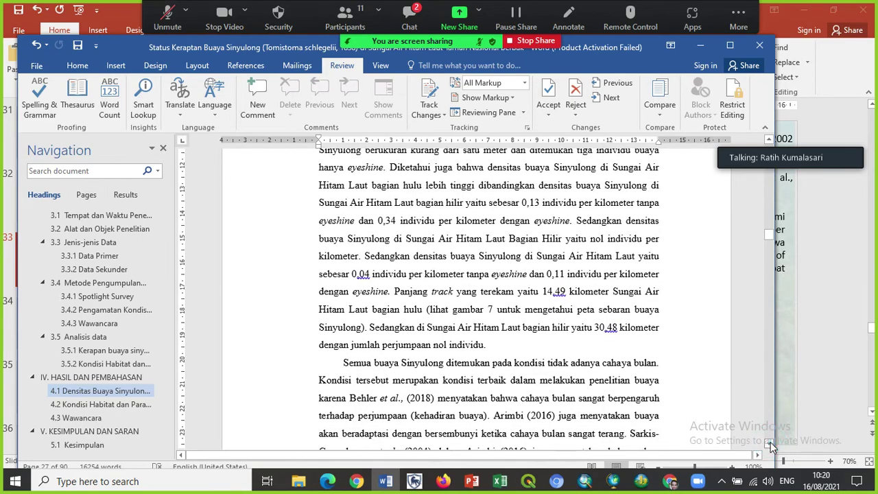
{"action": "scroll", "coordinate": [770, 441], "scroll_direction": "down", "scroll_amount": 10}
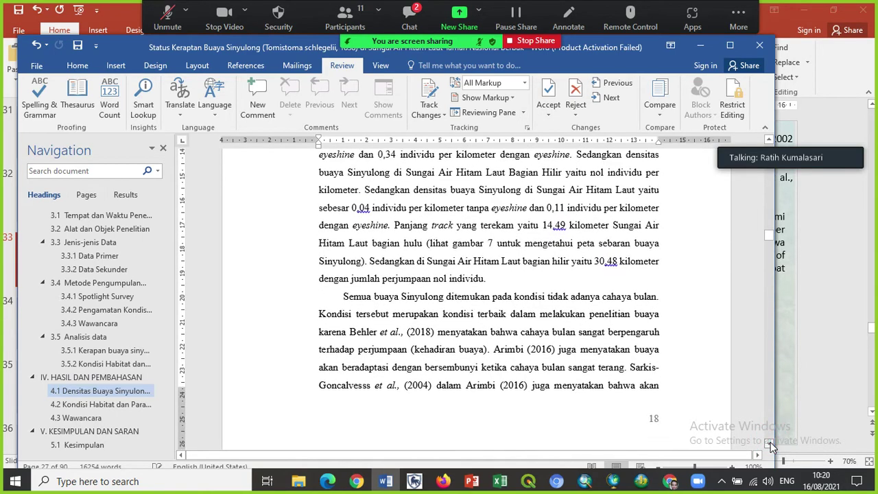
{"action": "scroll", "coordinate": [770, 442], "scroll_direction": "down", "scroll_amount": 1}
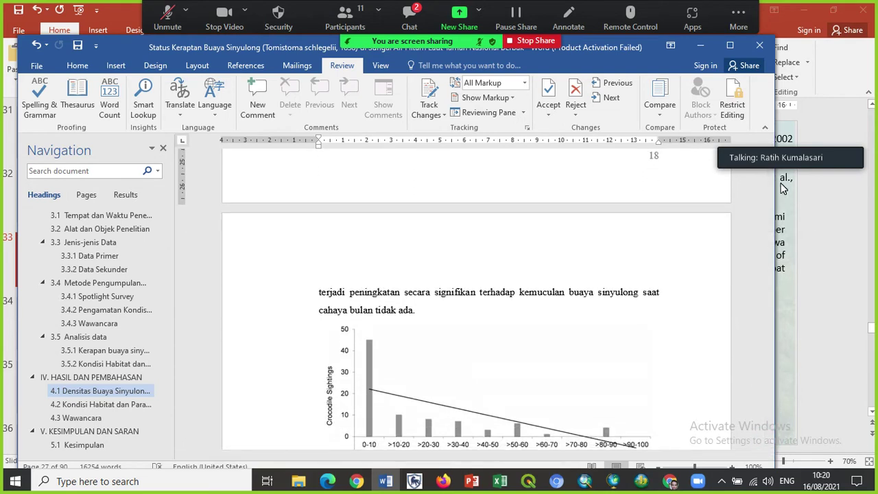
Move the Zoom speaker panel off the document's scroll area and return to the paragraph discussing Tabel 6.
{"action": "mouse_move", "coordinate": [768, 157]}
{"action": "left_click_drag", "start_coordinate": [768, 157], "coordinate": [787, 56]}
{"action": "left_click", "coordinate": [768, 140]}
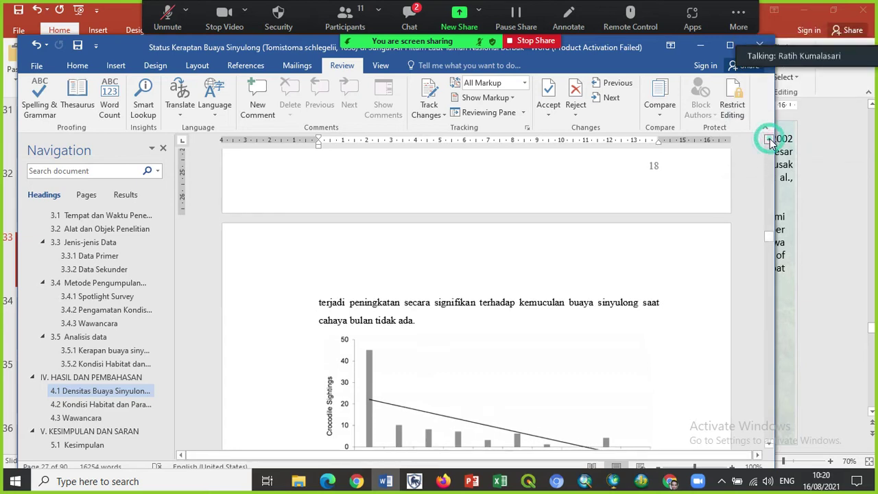
{"action": "left_click", "coordinate": [770, 140]}
{"action": "left_click", "coordinate": [769, 140]}
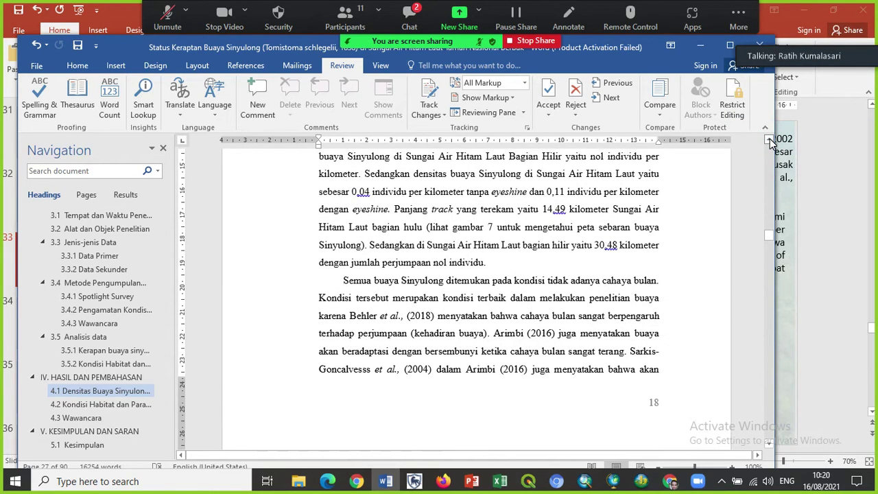
{"action": "left_click", "coordinate": [770, 140]}
{"action": "left_click", "coordinate": [770, 140]}
{"action": "left_click", "coordinate": [770, 140]}
{"action": "left_click", "coordinate": [770, 140]}
{"action": "left_click", "coordinate": [770, 140]}
{"action": "left_click", "coordinate": [770, 140]}
{"action": "left_click", "coordinate": [770, 140]}
{"action": "left_click", "coordinate": [770, 140]}
{"action": "left_click", "coordinate": [770, 140]}
{"action": "left_click", "coordinate": [770, 140]}
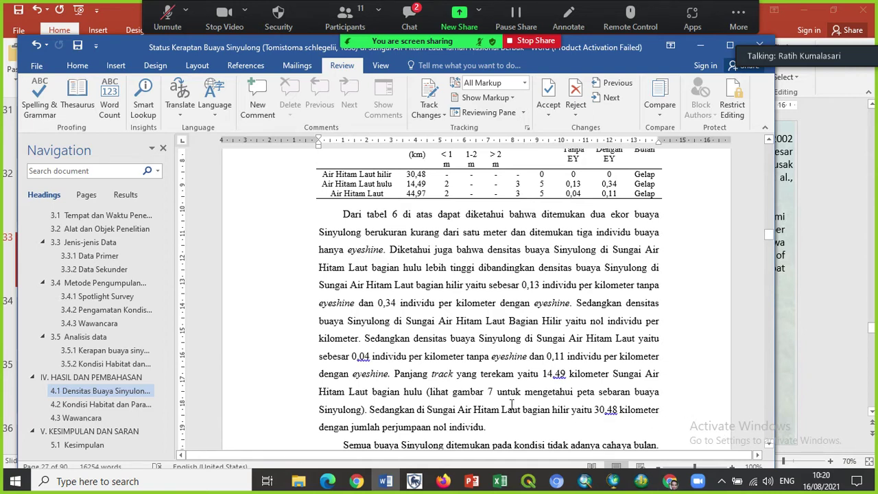
Examine the moonlight discussion with Gambar 5 and the captured crocodile photos in Gambar 6.
{"action": "left_click", "coordinate": [770, 444]}
{"action": "left_click", "coordinate": [770, 444]}
{"action": "left_click", "coordinate": [770, 445]}
{"action": "left_click", "coordinate": [770, 444]}
{"action": "left_click", "coordinate": [770, 445]}
{"action": "left_click", "coordinate": [770, 445]}
{"action": "left_click", "coordinate": [770, 445]}
{"action": "left_click", "coordinate": [769, 444]}
{"action": "left_click", "coordinate": [770, 445]}
{"action": "left_click", "coordinate": [770, 444]}
{"action": "left_click", "coordinate": [770, 445]}
{"action": "left_click", "coordinate": [770, 445]}
{"action": "left_click", "coordinate": [770, 445]}
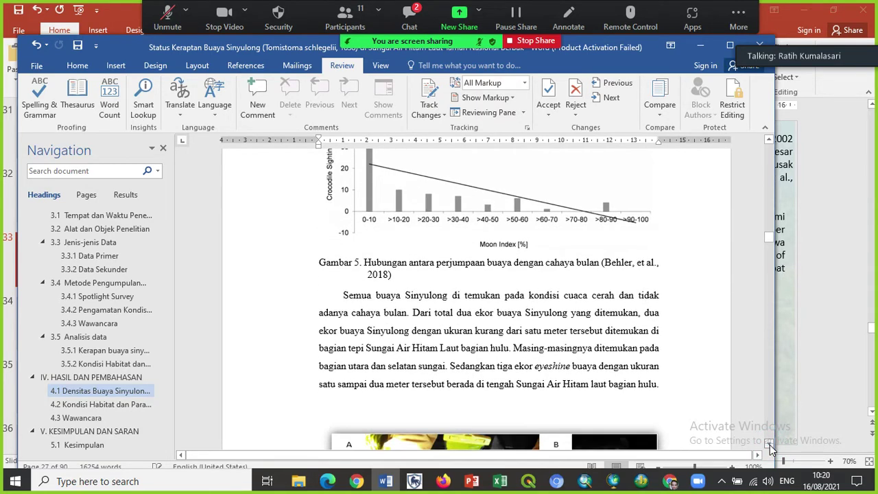
{"action": "left_click", "coordinate": [770, 444]}
{"action": "left_click", "coordinate": [770, 445]}
{"action": "left_click", "coordinate": [770, 445]}
{"action": "left_click", "coordinate": [770, 445]}
{"action": "left_click", "coordinate": [770, 445]}
{"action": "left_click", "coordinate": [769, 445]}
{"action": "left_click", "coordinate": [769, 445]}
{"action": "left_click", "coordinate": [770, 445]}
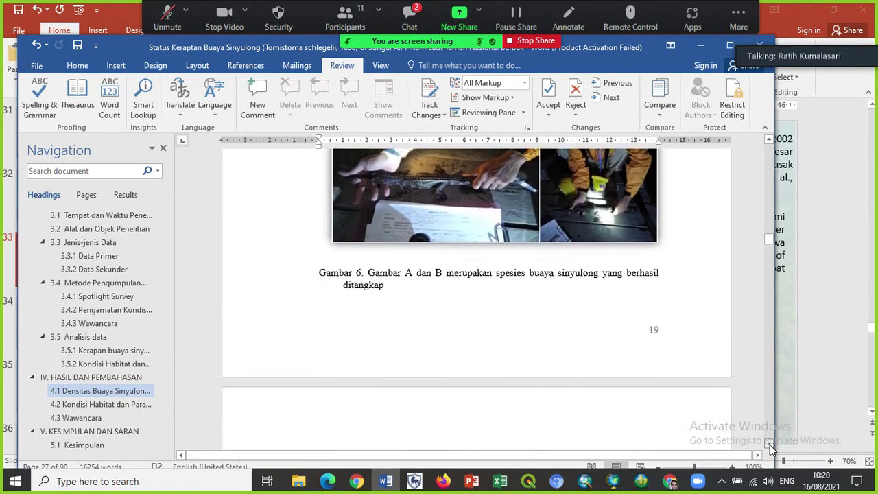
Review the section 4.1 paragraphs on the July 2020 observation nights and the coordinates of each crocodile encounter.
{"action": "left_click", "coordinate": [770, 444]}
{"action": "left_click", "coordinate": [770, 445]}
{"action": "left_click", "coordinate": [770, 445]}
{"action": "left_click", "coordinate": [770, 445]}
{"action": "left_click", "coordinate": [770, 444]}
{"action": "left_click", "coordinate": [770, 445]}
{"action": "left_click", "coordinate": [769, 445]}
{"action": "left_click", "coordinate": [770, 444]}
{"action": "left_click", "coordinate": [769, 445]}
{"action": "left_click", "coordinate": [769, 445]}
{"action": "left_click", "coordinate": [770, 445]}
{"action": "left_click", "coordinate": [770, 444]}
{"action": "left_click", "coordinate": [769, 444]}
{"action": "left_click", "coordinate": [770, 445]}
{"action": "left_click", "coordinate": [769, 445]}
{"action": "left_click", "coordinate": [770, 444]}
{"action": "left_click", "coordinate": [770, 444]}
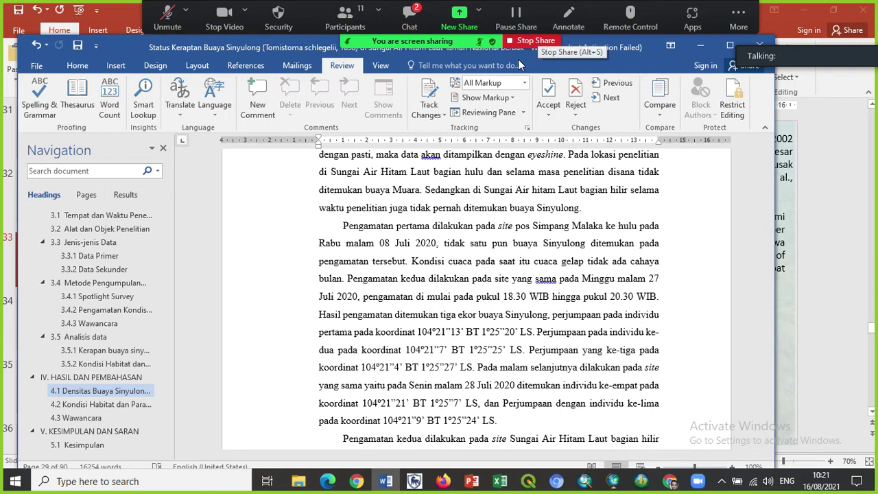
Minimize the thesis document to return to the PowerPoint presentation and bring the slide thumbnails before slide 33 into view.
{"action": "left_click", "coordinate": [698, 47]}
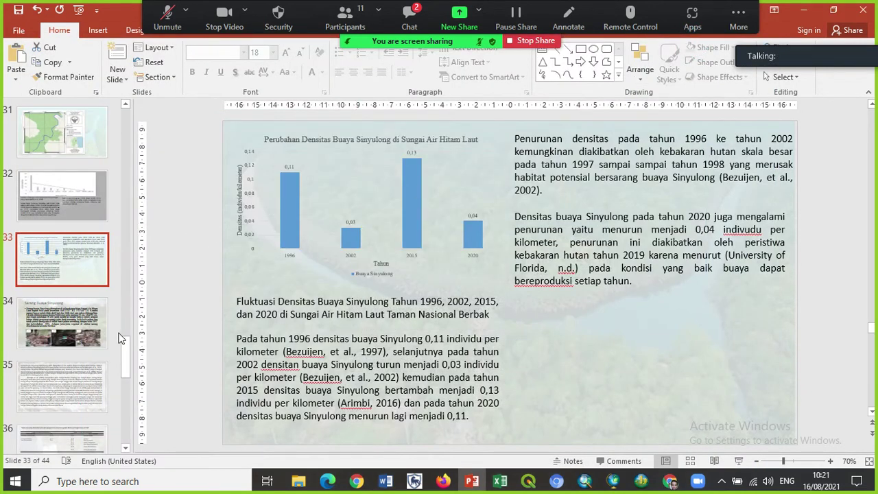
{"action": "scroll", "coordinate": [122, 351], "scroll_direction": "up", "scroll_amount": 2}
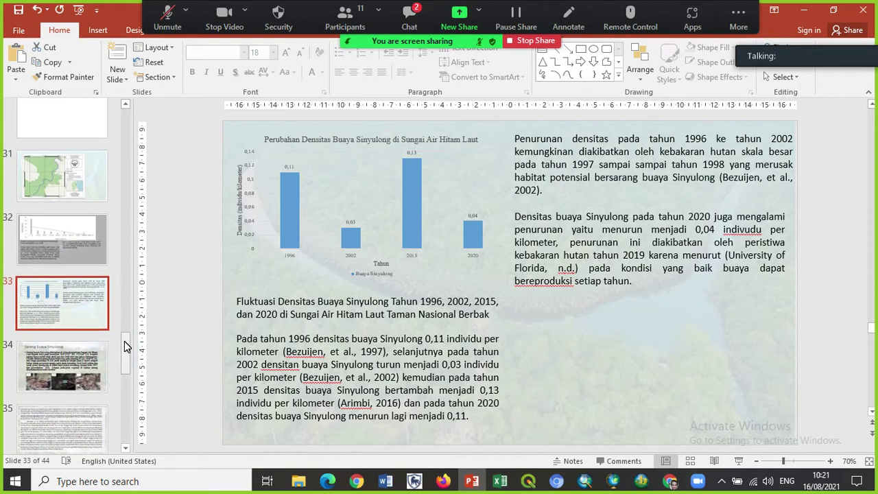
{"action": "scroll", "coordinate": [124, 341], "scroll_direction": "up", "scroll_amount": 1}
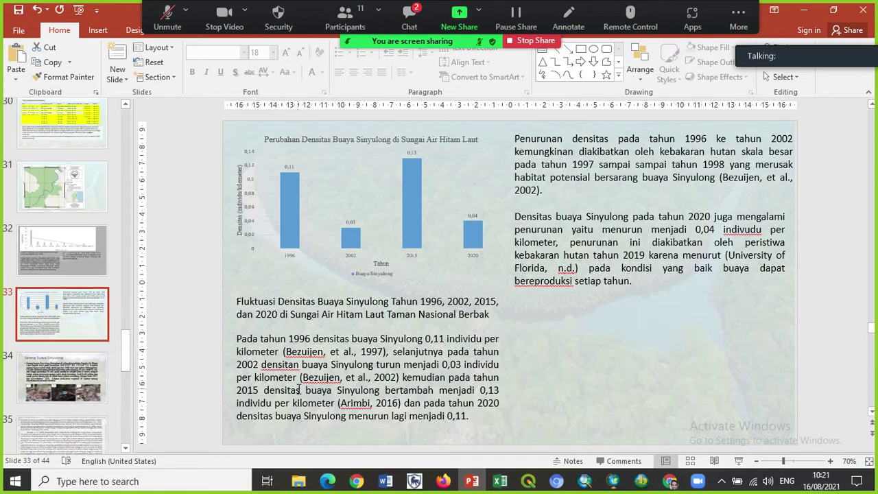
Unmute the Zoom microphone and bring the thumbnails of slides 12 to 16 into view.
{"action": "left_click", "coordinate": [169, 17]}
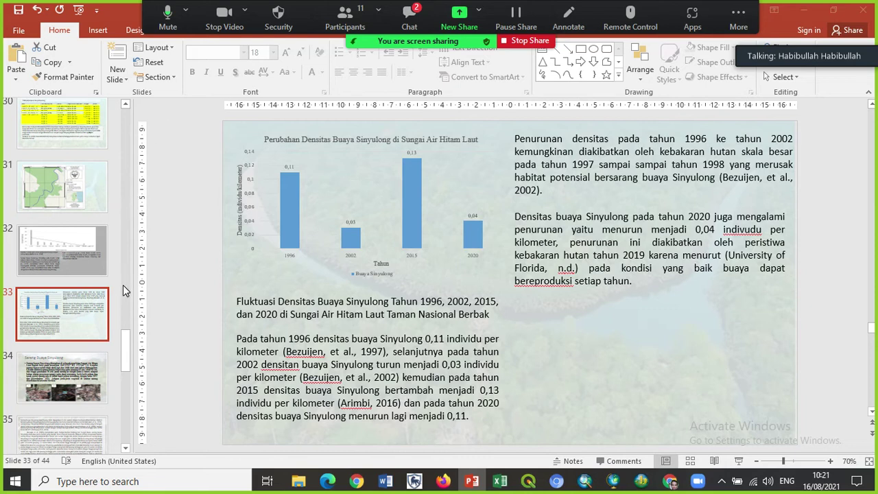
{"action": "left_click", "coordinate": [127, 338]}
{"action": "left_click_drag", "start_coordinate": [127, 342], "coordinate": [131, 207]}
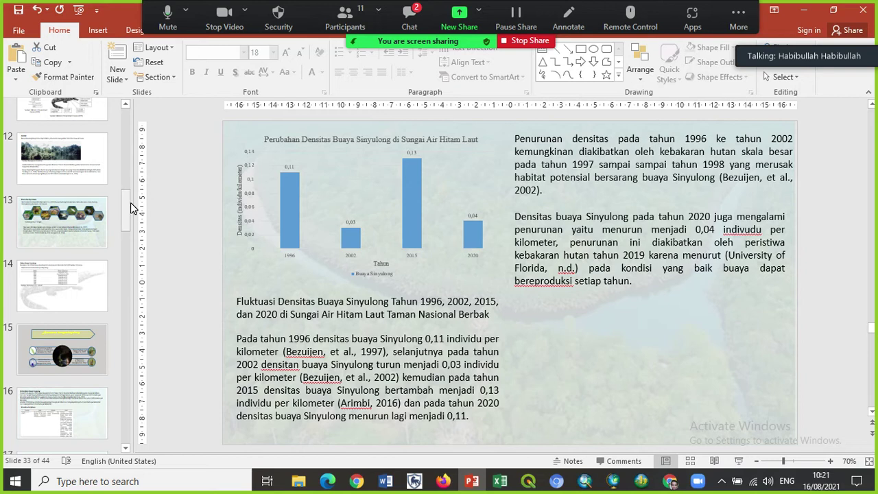
Switch to the thesis in Word and review the section 4.1 paragraphs on eyeshine data and the first observations at pos Simpang Malaka.
{"action": "left_click", "coordinate": [385, 482]}
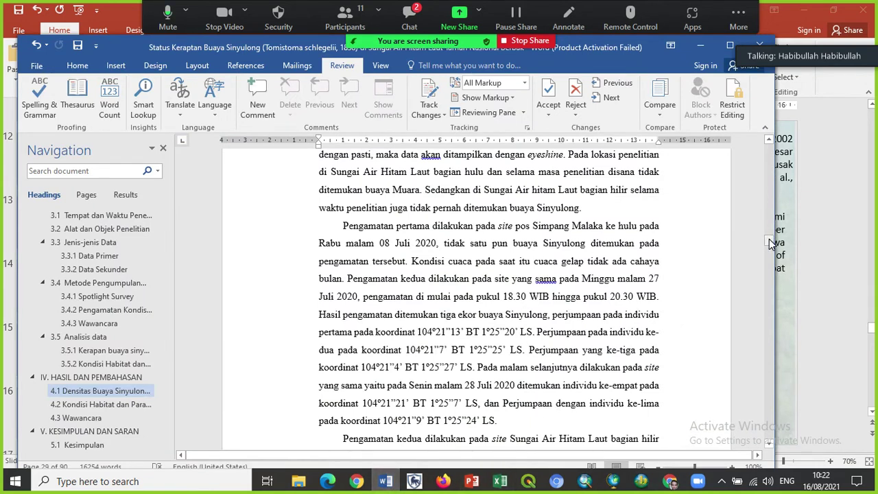
{"action": "left_click", "coordinate": [768, 139]}
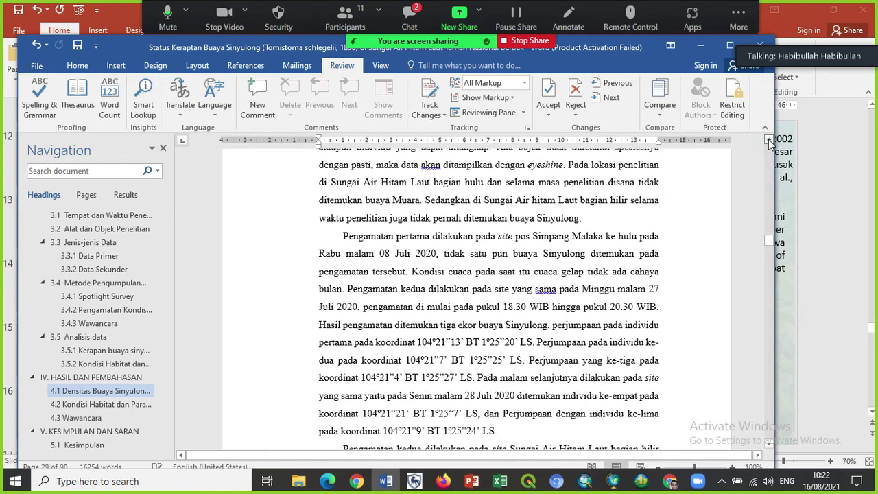
{"action": "left_click_drag", "start_coordinate": [768, 139], "coordinate": [768, 139]}
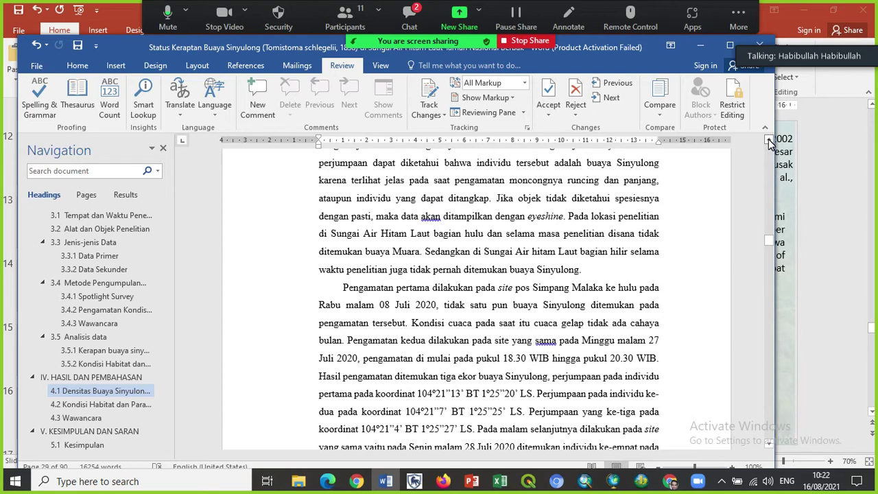
{"action": "left_click", "coordinate": [770, 141]}
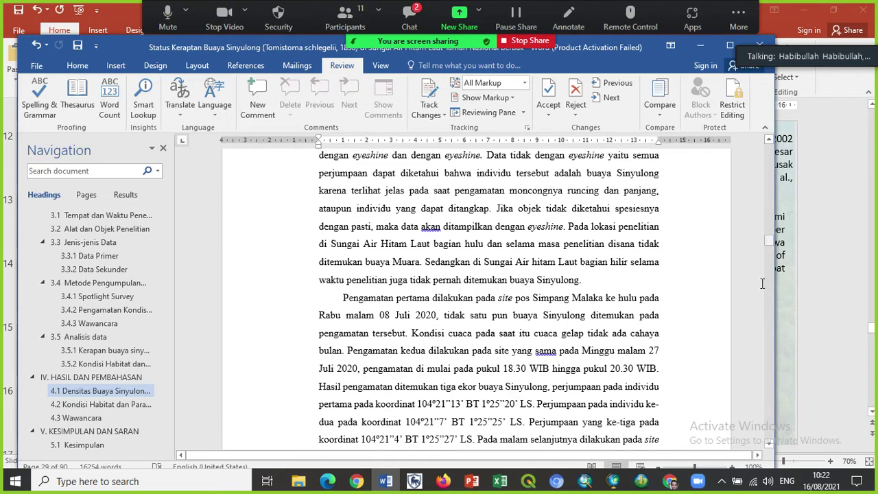
{"action": "left_click", "coordinate": [770, 444]}
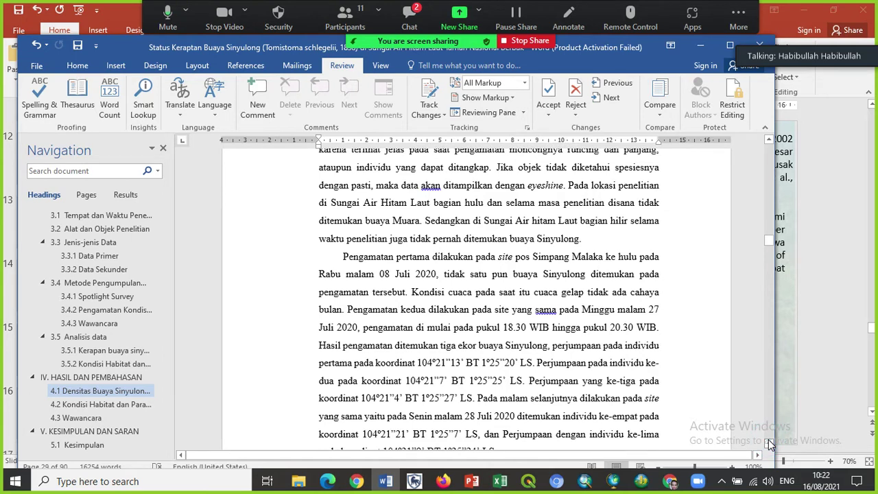
{"action": "left_click", "coordinate": [675, 433]}
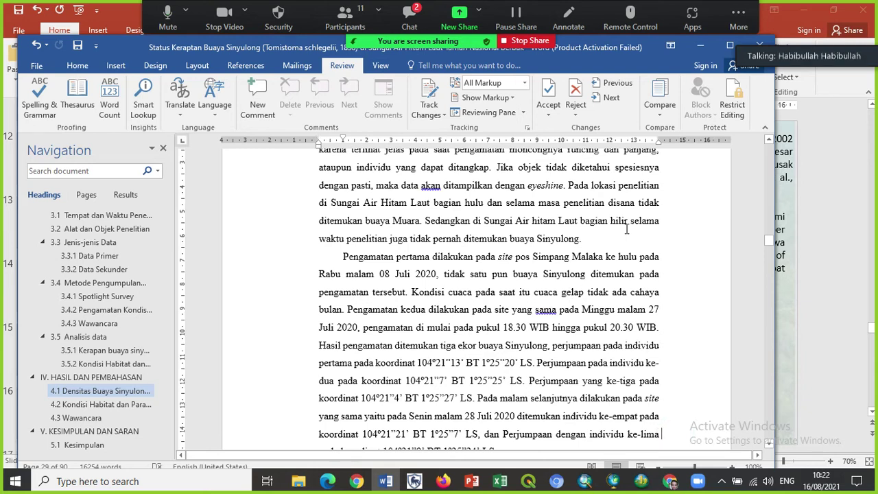
Review the earlier crocodile density studies in section 1.1 Latar Belakang, and minimize the thesis to return to the PowerPoint presentation.
{"action": "left_click_drag", "start_coordinate": [160, 354], "coordinate": [166, 251]}
{"action": "left_click", "coordinate": [166, 252]}
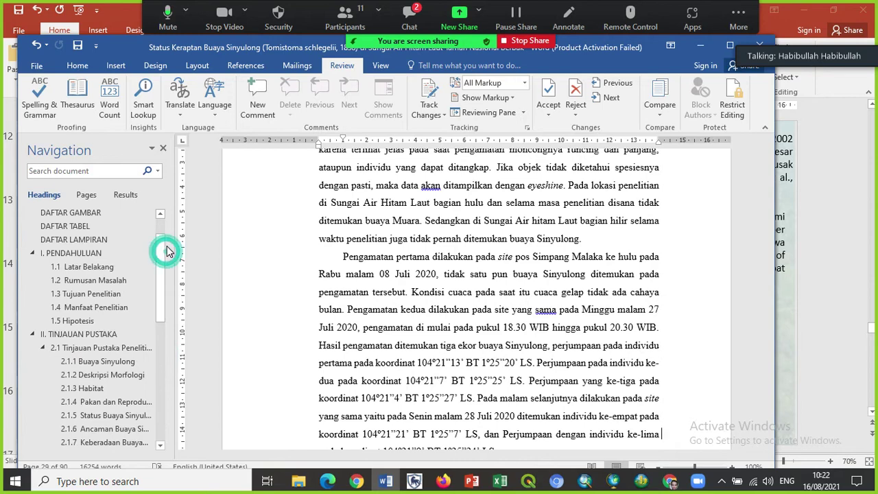
{"action": "left_click", "coordinate": [89, 268]}
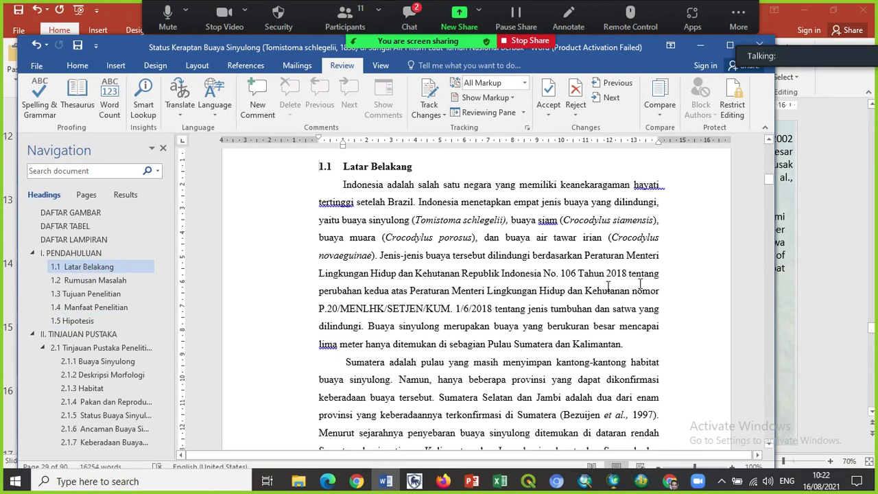
{"action": "left_click_drag", "start_coordinate": [772, 181], "coordinate": [771, 181]}
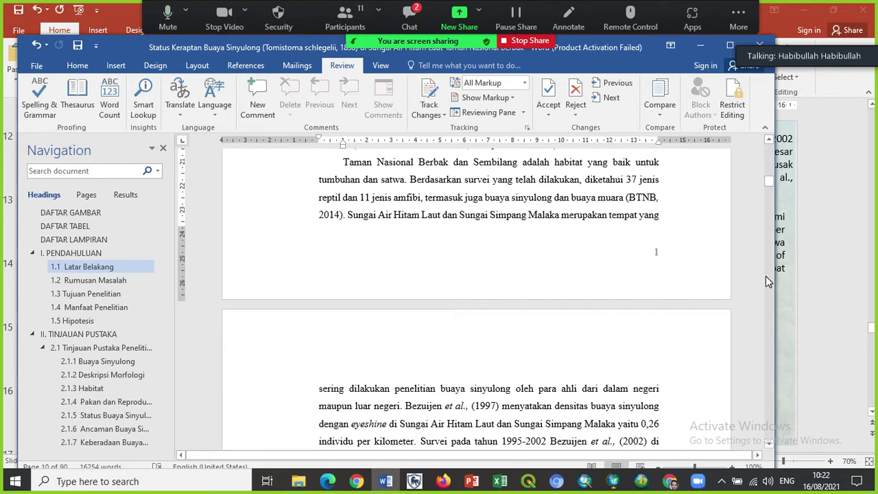
{"action": "left_click_drag", "start_coordinate": [768, 444], "coordinate": [769, 446]}
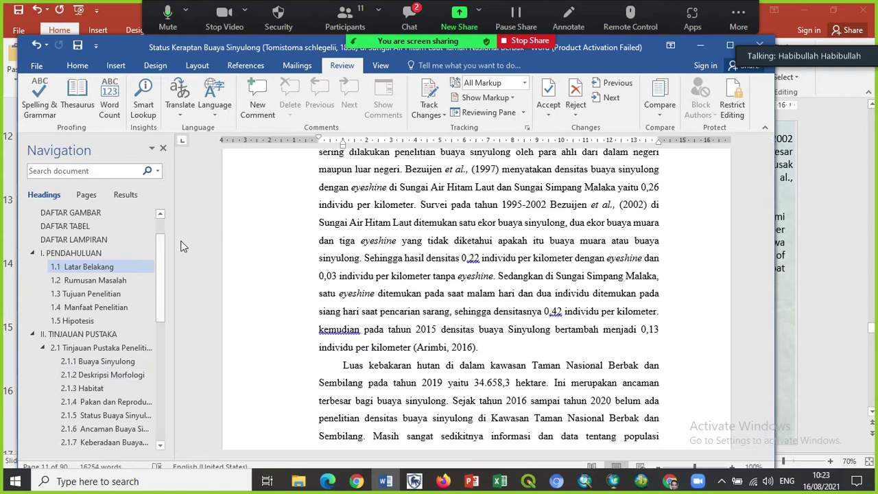
{"action": "left_click_drag", "start_coordinate": [159, 267], "coordinate": [164, 378]}
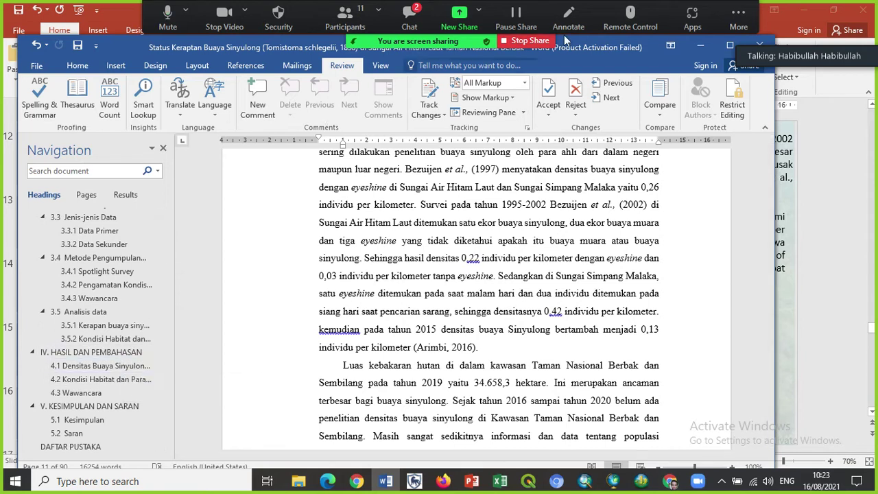
{"action": "left_click", "coordinate": [700, 48]}
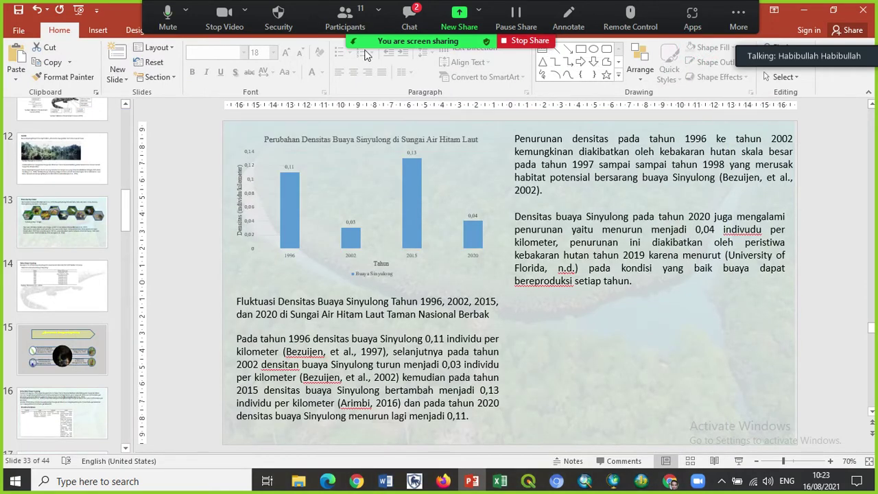
{"action": "double_click", "coordinate": [121, 19]}
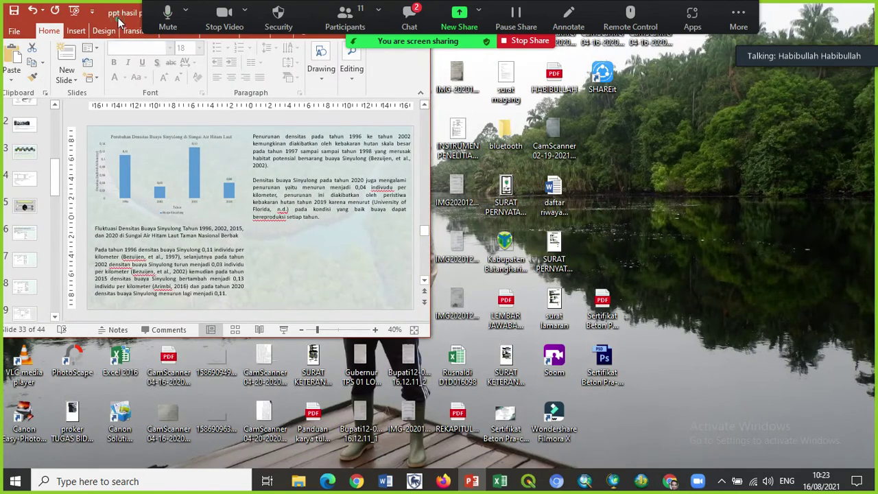
{"action": "left_click_drag", "start_coordinate": [120, 19], "coordinate": [155, 49]}
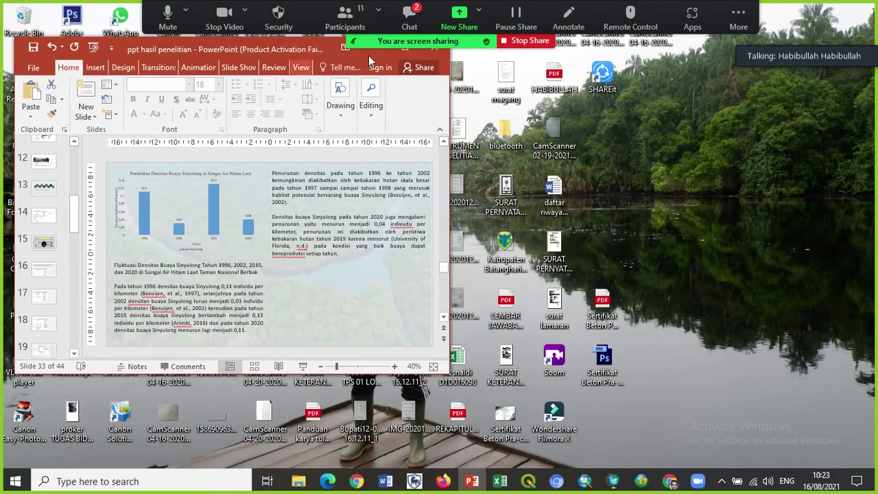
{"action": "left_click", "coordinate": [398, 55]}
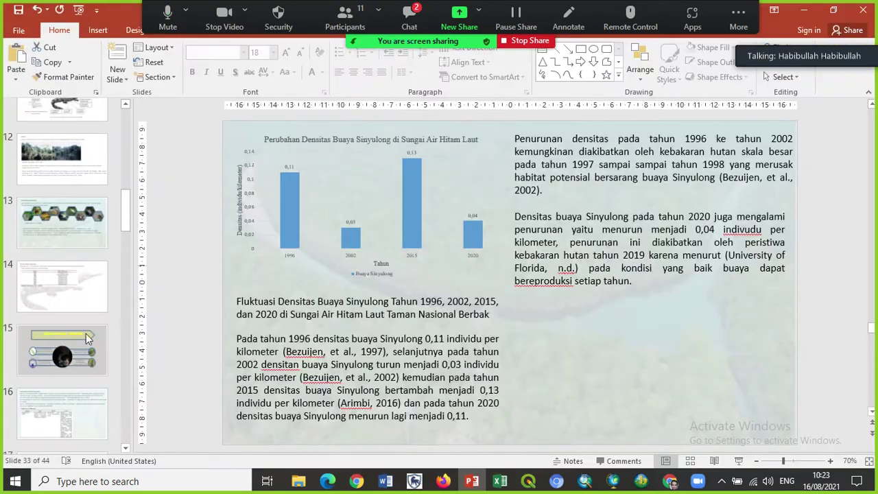
Open slide 30 with the table of Sinyulong crocodile encounters.
{"action": "left_click_drag", "start_coordinate": [127, 218], "coordinate": [132, 268]}
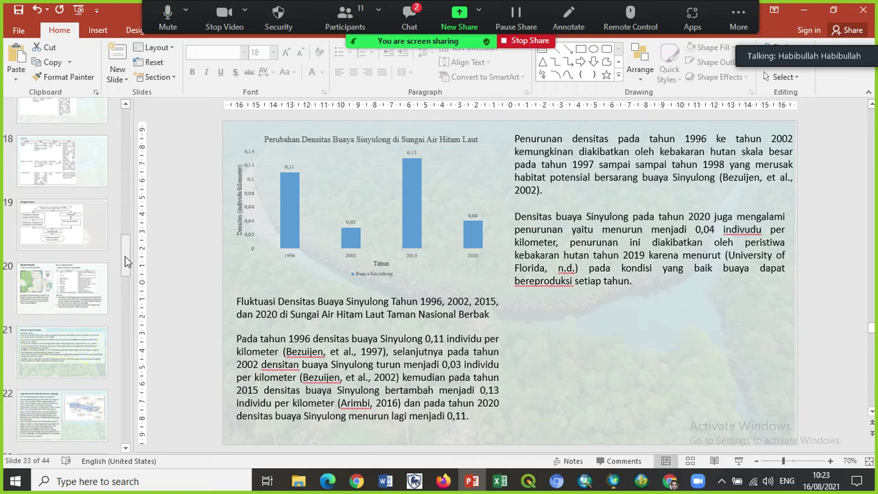
{"action": "left_click_drag", "start_coordinate": [124, 259], "coordinate": [126, 323]}
{"action": "left_click", "coordinate": [86, 350]}
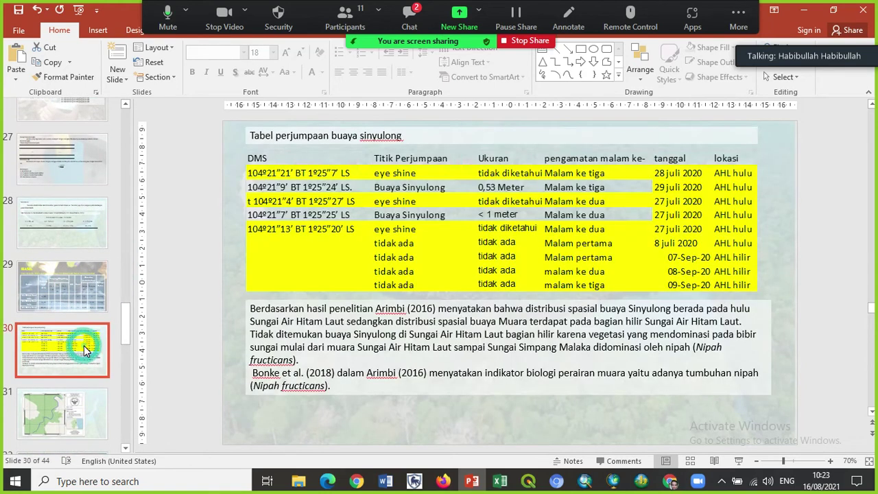
Point out the encounter table's rows and the explanatory text below it on slide 30.
{"action": "left_click", "coordinate": [679, 249]}
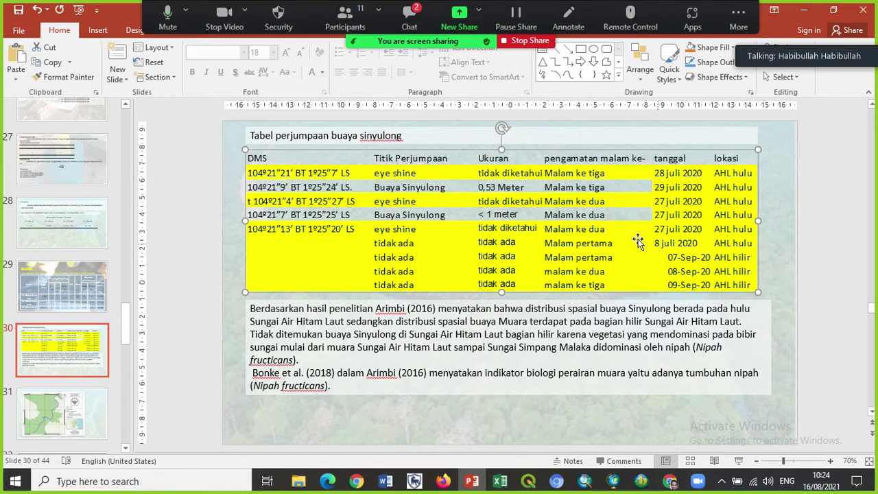
{"action": "left_click", "coordinate": [567, 248]}
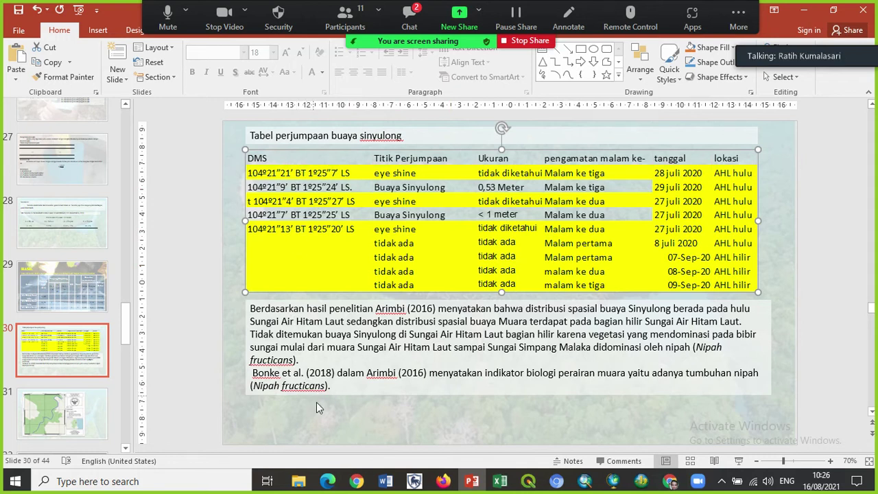
{"action": "left_click", "coordinate": [335, 386]}
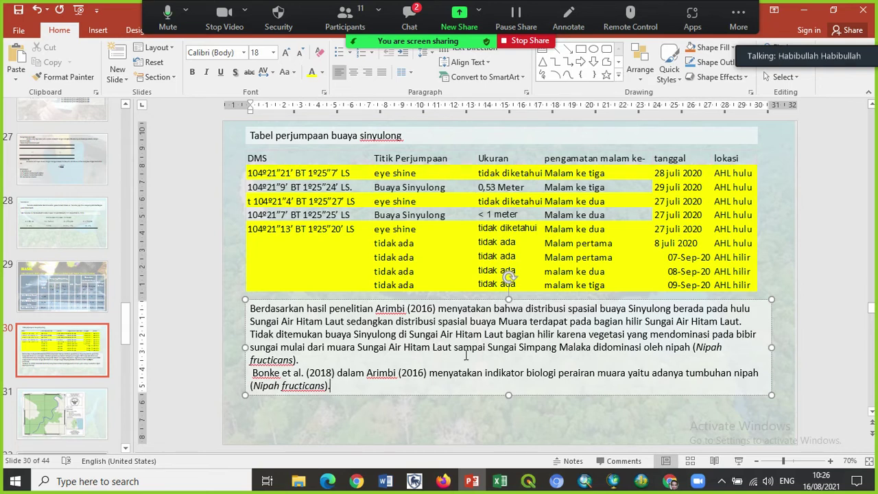
{"action": "left_click", "coordinate": [628, 247]}
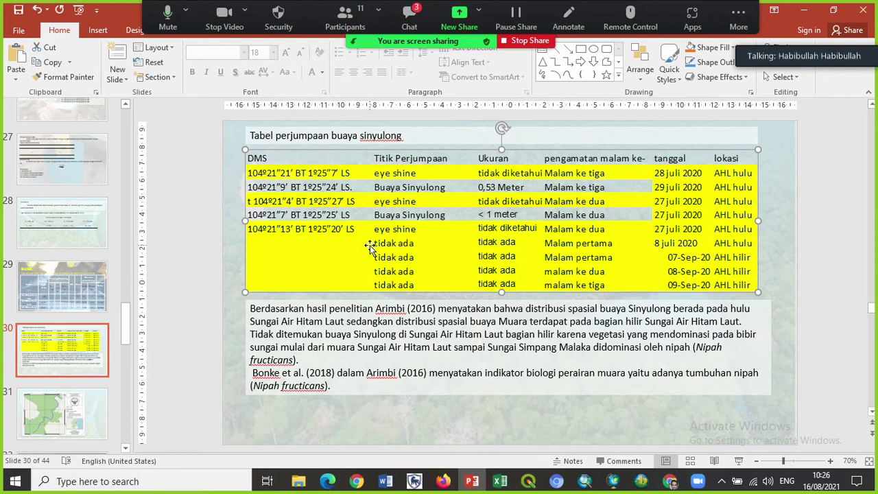
{"action": "left_click", "coordinate": [463, 218]}
{"action": "mouse_move", "coordinate": [301, 485]}
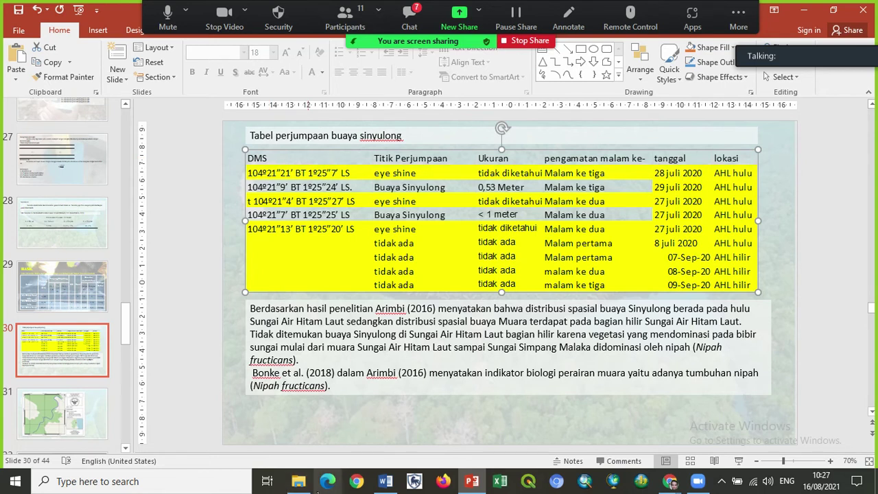
{"action": "mouse_move", "coordinate": [393, 483]}
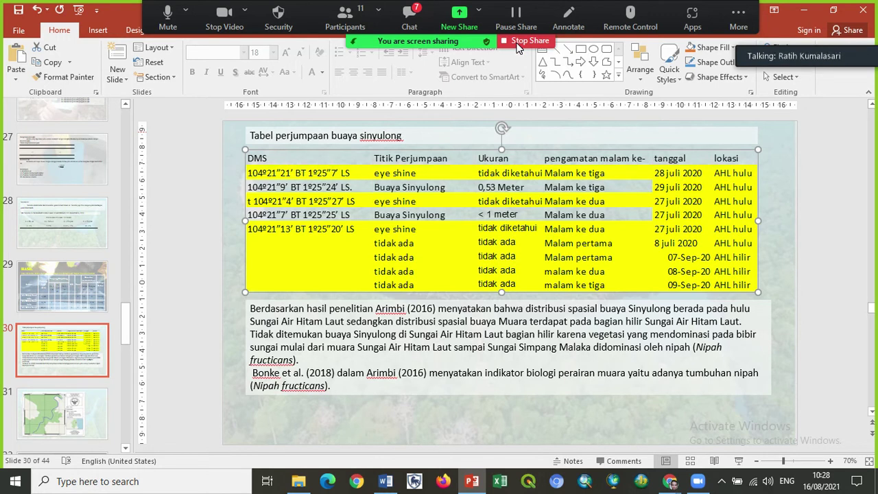
Stop sharing the screen in the Zoom meeting and mute the microphone.
{"action": "left_click", "coordinate": [523, 42]}
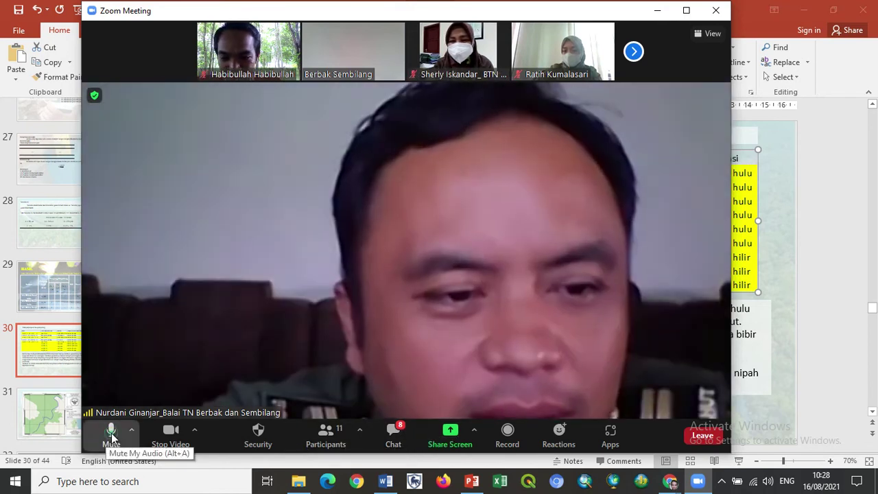
{"action": "left_click", "coordinate": [112, 437]}
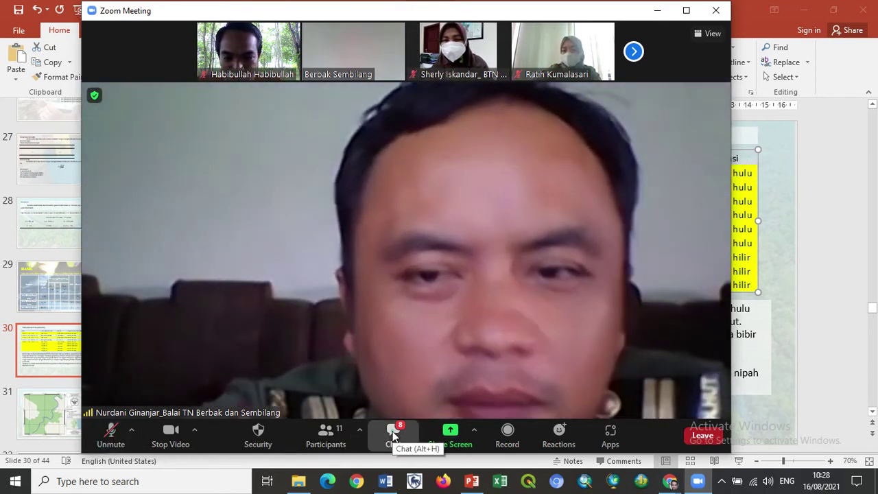
Open the Zoom meeting chat and send the message "siap bu" to Everyone.
{"action": "left_click", "coordinate": [378, 452]}
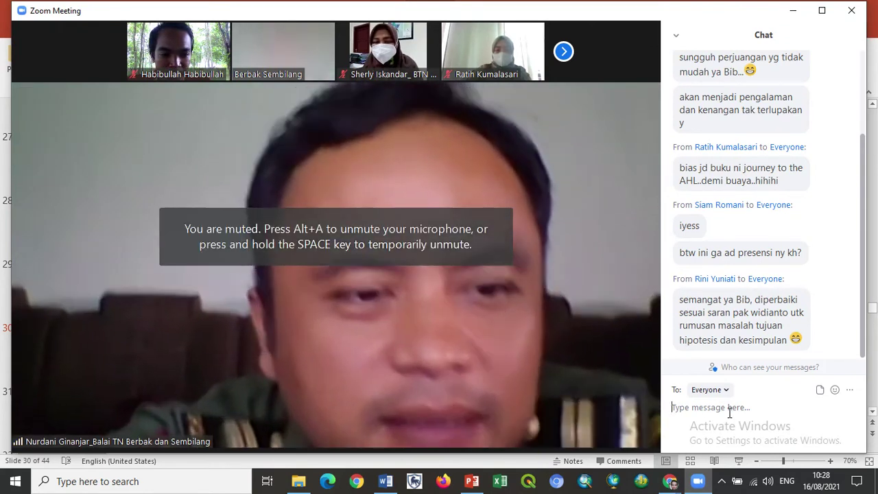
{"action": "type", "text": "sia"}
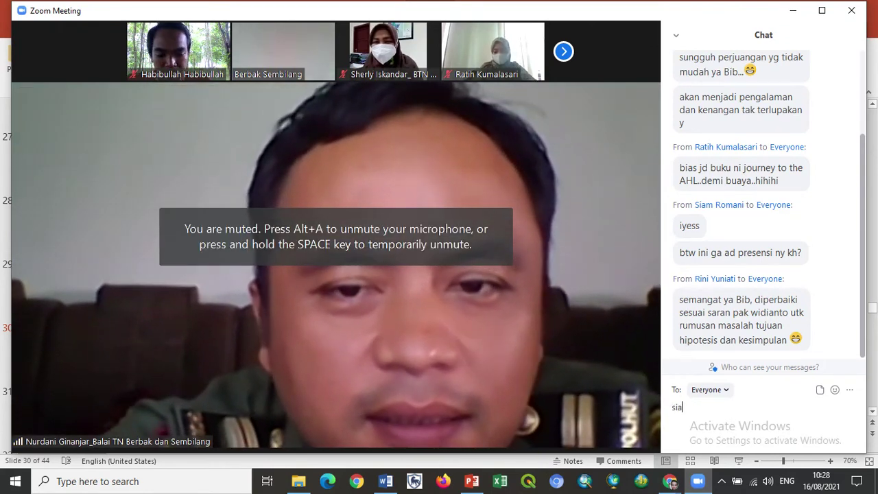
{"action": "type", "text": "p bu"}
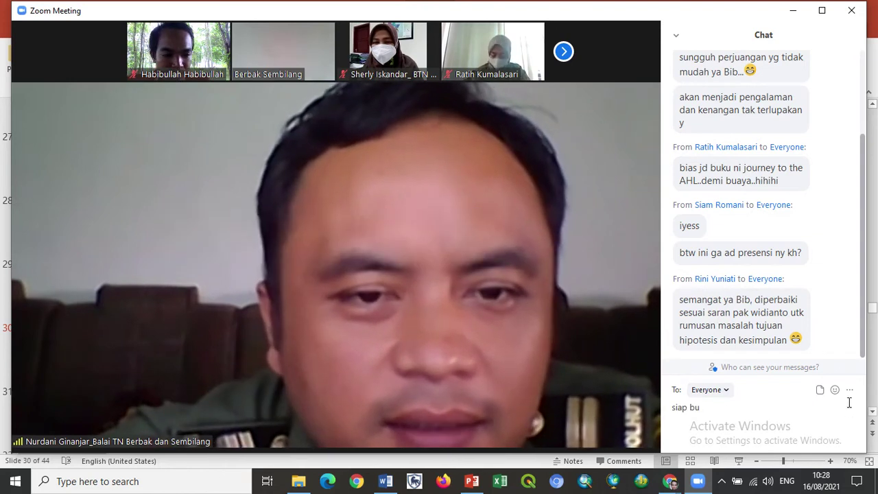
{"action": "key", "text": "Return"}
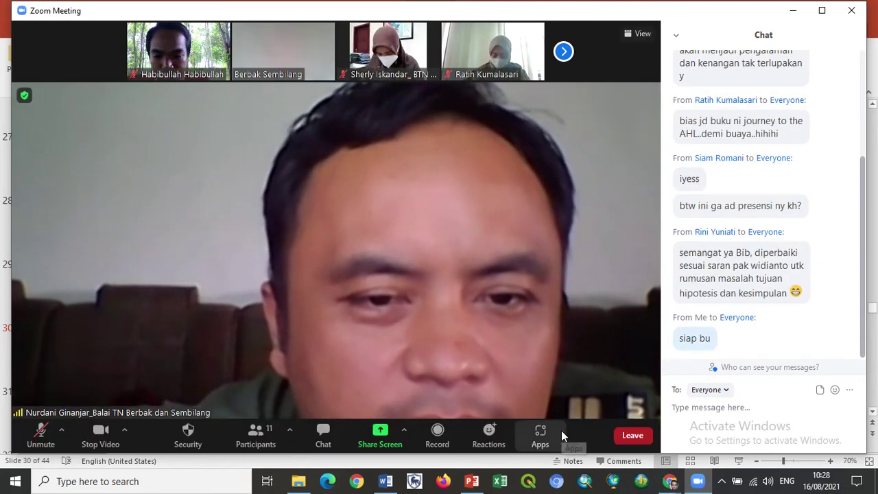
Share the full screen in Zoom again and show the species list in the thesis document's LAMPIRAN section.
{"action": "left_click", "coordinate": [382, 435]}
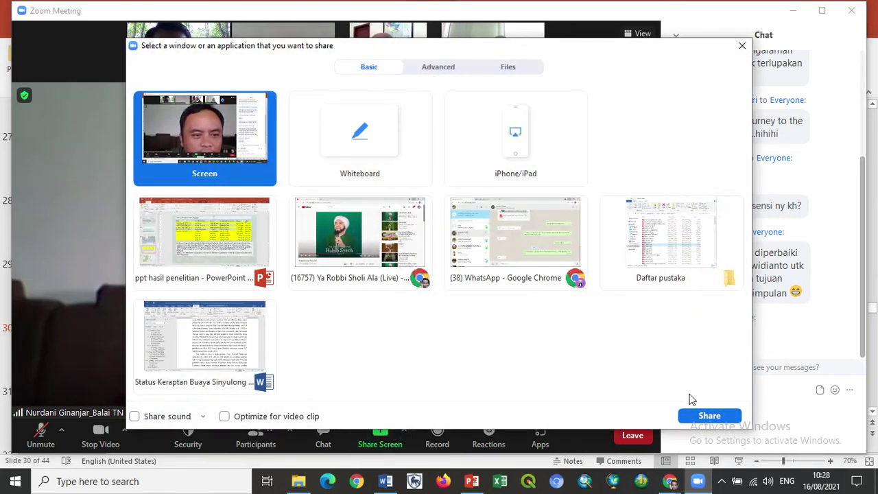
{"action": "left_click", "coordinate": [694, 418]}
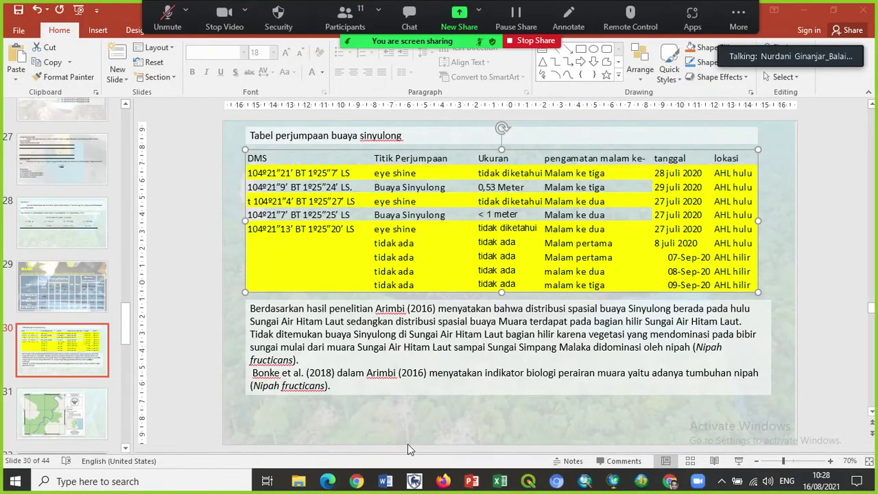
{"action": "left_click", "coordinate": [386, 482]}
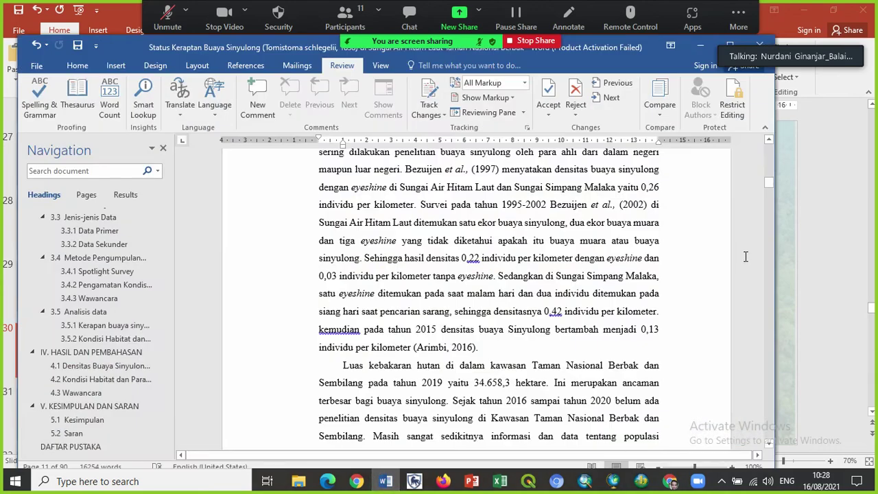
{"action": "left_click_drag", "start_coordinate": [768, 182], "coordinate": [770, 413]}
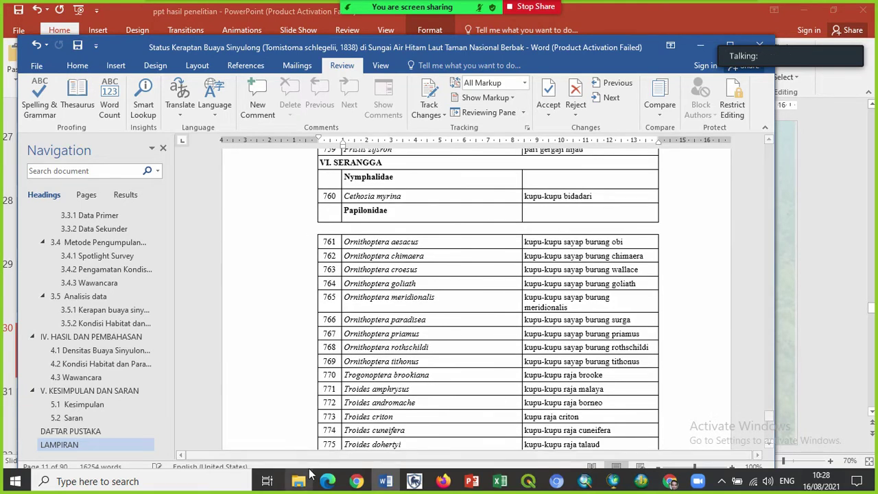
Show the opening page of ministerial regulation P.20/MENLHK/SETJEN/KUM.1/6/2018 in the thesis document's LAMPIRAN section.
{"action": "left_click", "coordinate": [328, 481]}
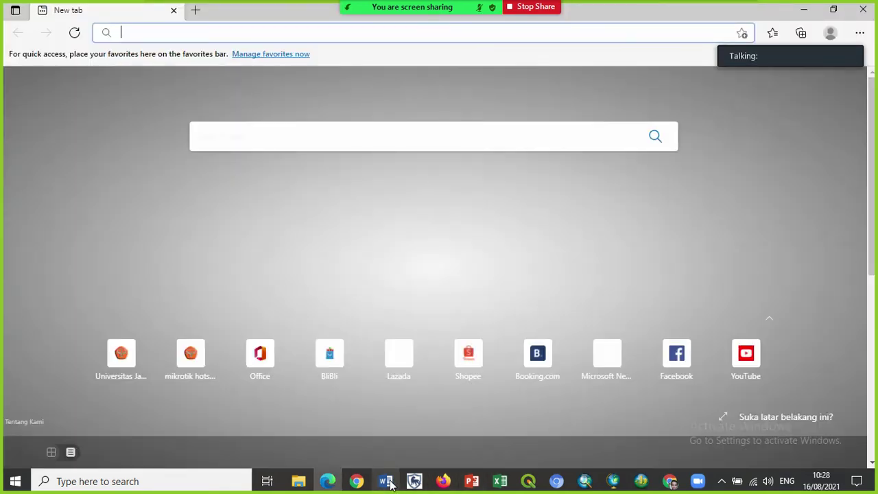
{"action": "left_click", "coordinate": [386, 481]}
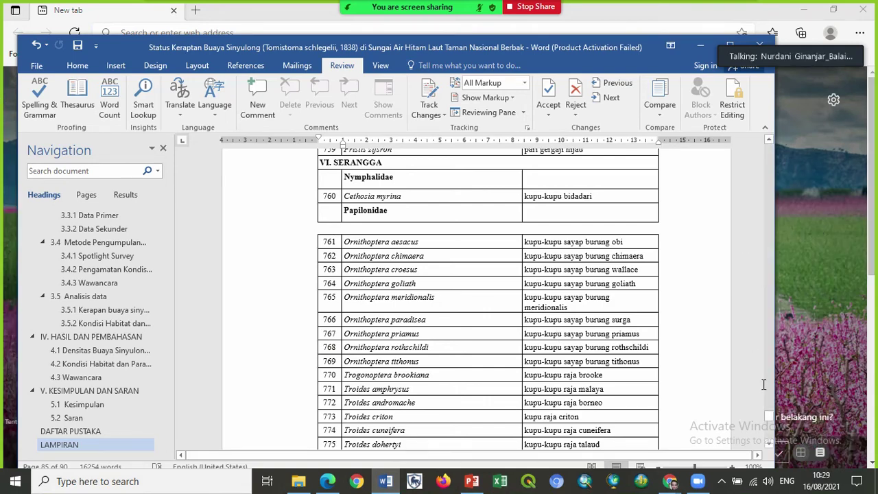
{"action": "left_click_drag", "start_coordinate": [769, 418], "coordinate": [765, 386]}
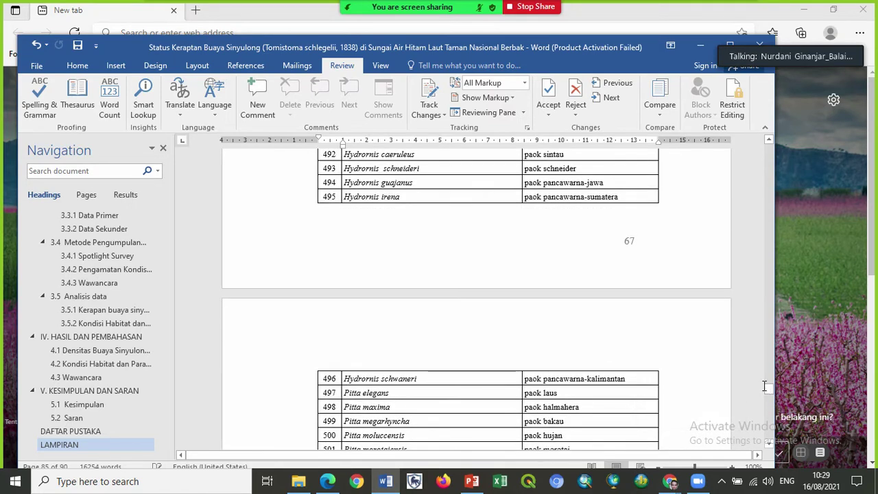
{"action": "left_click_drag", "start_coordinate": [770, 394], "coordinate": [764, 360]}
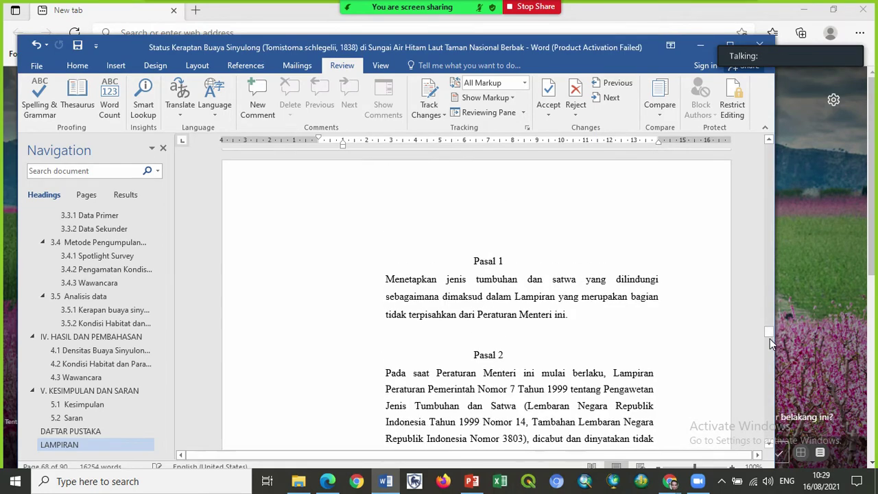
{"action": "left_click_drag", "start_coordinate": [770, 339], "coordinate": [767, 318]}
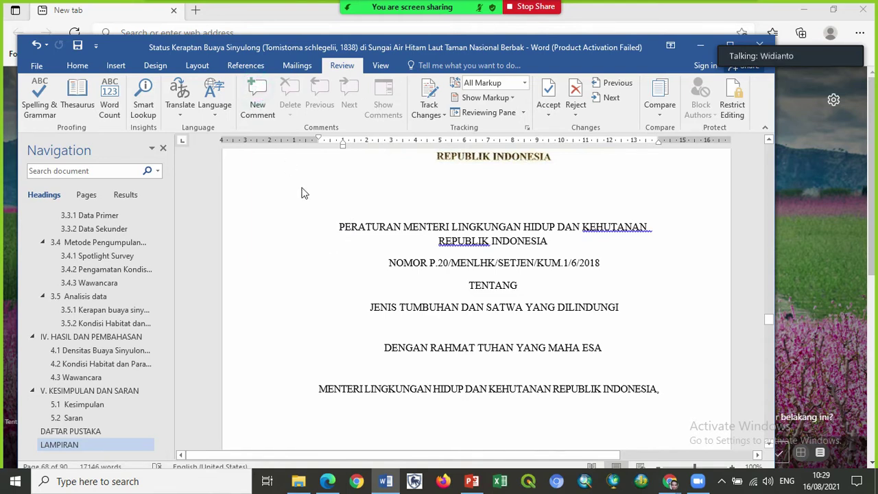
Attach the comment "Lampiran ganti jadi p.106" to the passage in section 1.1 Latar Belakang citing the ministerial regulations protecting the crocodile species.
{"action": "key", "text": "ctrl+z"}
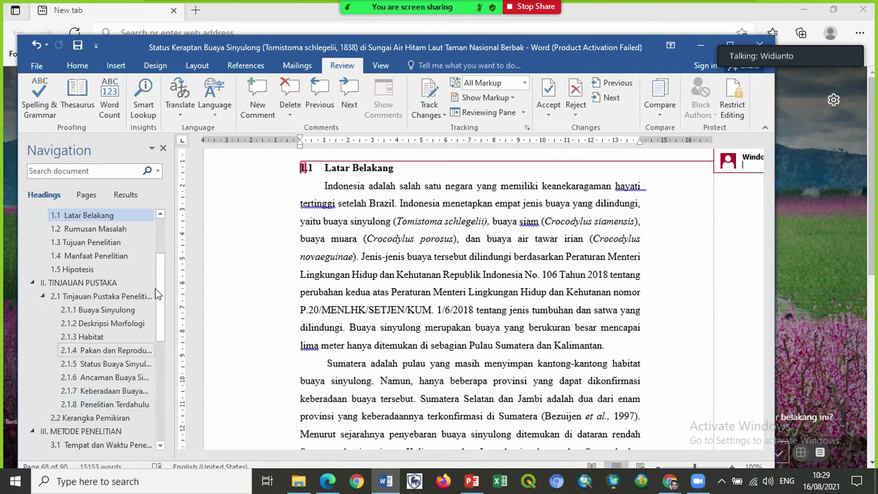
{"action": "left_click_drag", "start_coordinate": [158, 258], "coordinate": [165, 460]}
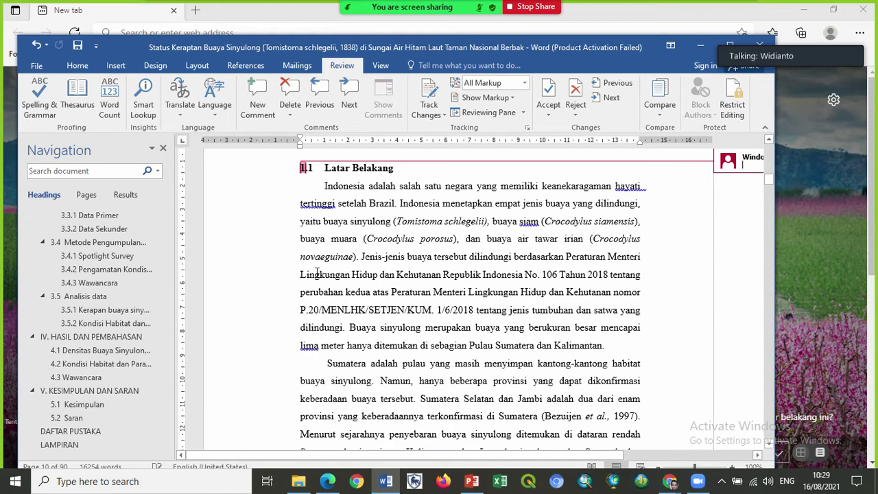
{"action": "left_click_drag", "start_coordinate": [376, 256], "coordinate": [473, 310]}
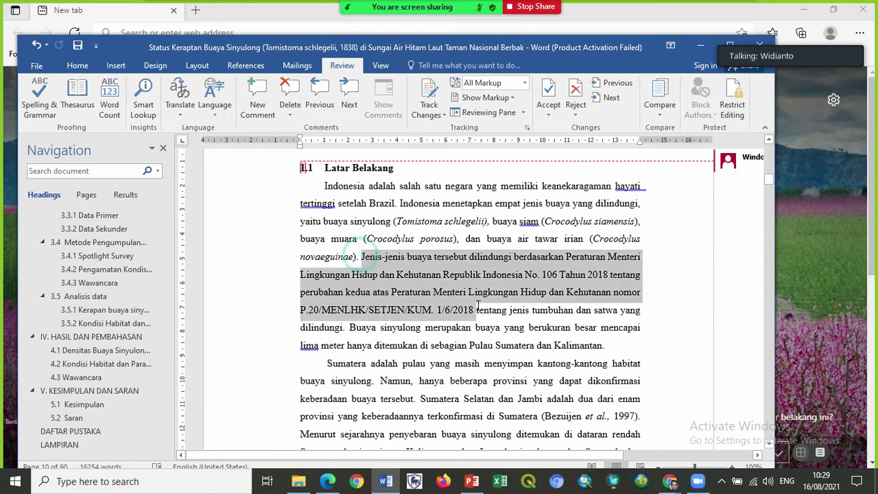
{"action": "left_click", "coordinate": [259, 88]}
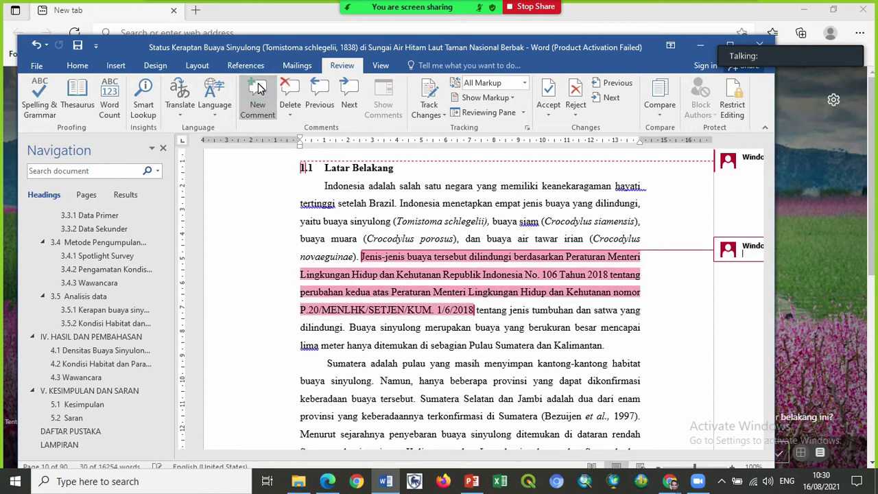
{"action": "type", "text": "lampiran"}
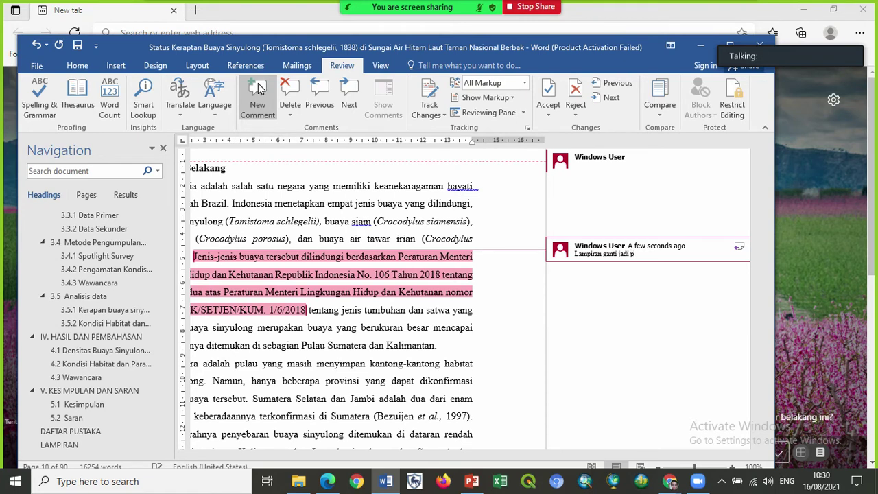
{"action": "type", "text": "ganti jadi p.106"}
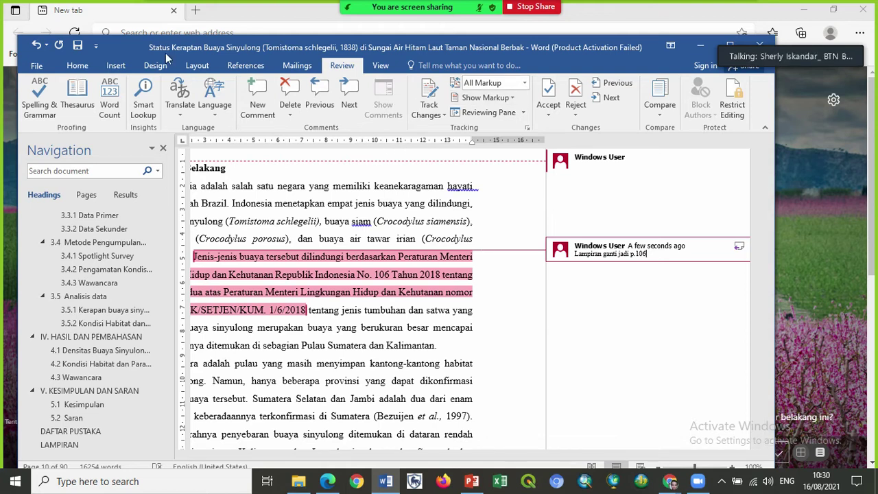
Try to save the thesis document, dismiss the save dialog, and unmute the microphone in the Zoom meeting.
{"action": "left_click", "coordinate": [75, 45]}
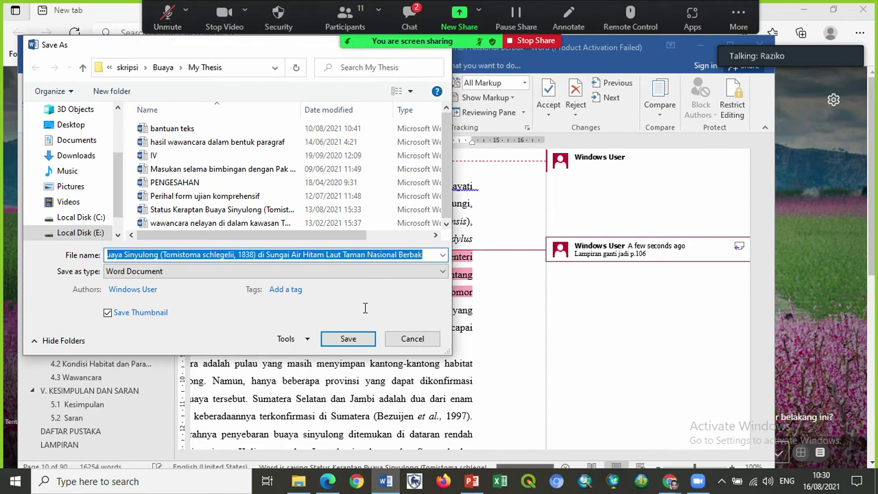
{"action": "left_click", "coordinate": [404, 349]}
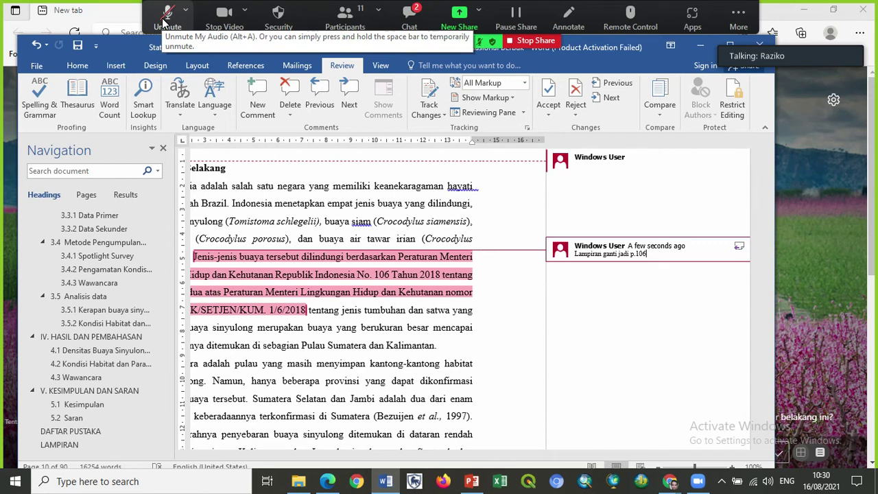
{"action": "left_click", "coordinate": [165, 19]}
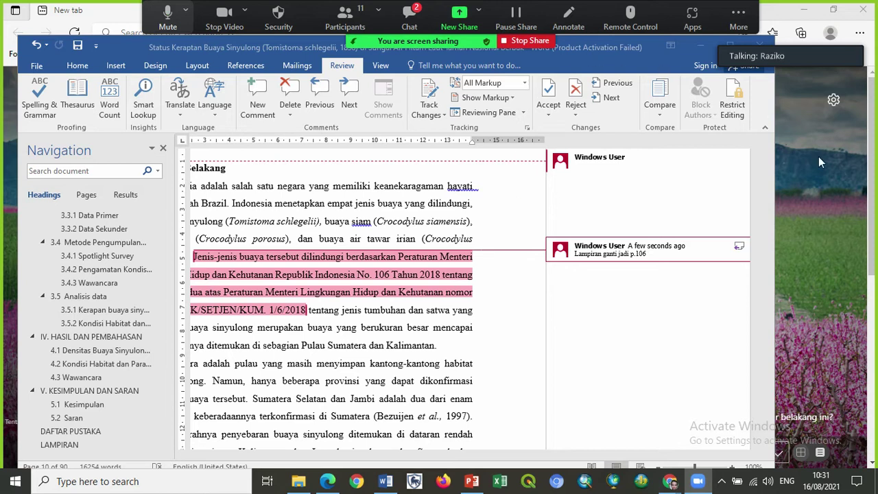
Widen the thesis document window and show the conservation status table in section 2.1.5 Status Buaya Sinyulong.
{"action": "left_click_drag", "start_coordinate": [778, 166], "coordinate": [843, 169]}
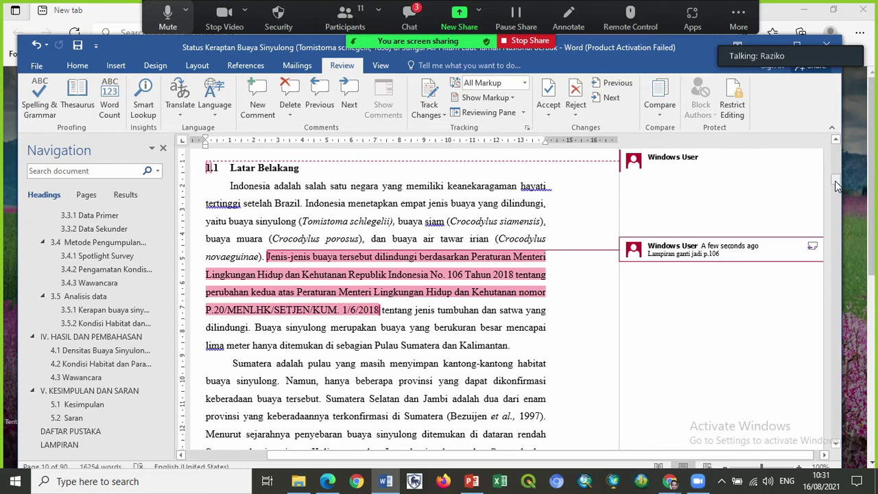
{"action": "left_click_drag", "start_coordinate": [837, 184], "coordinate": [836, 192]}
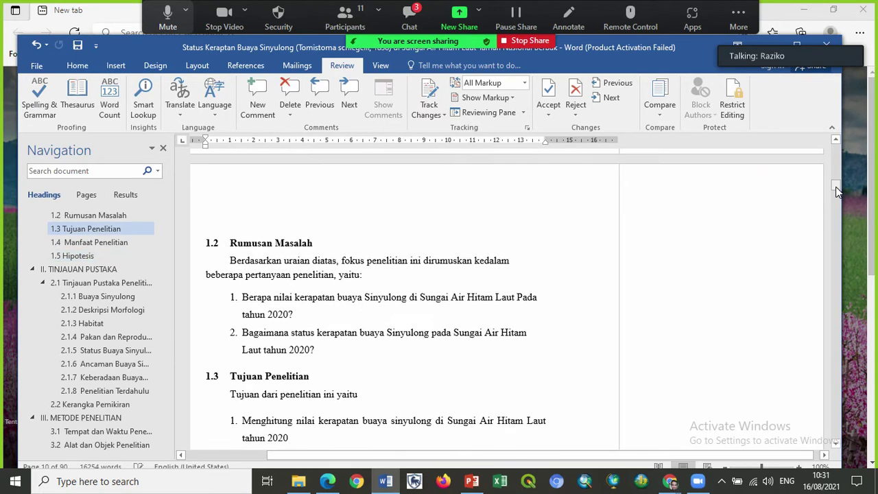
{"action": "left_click", "coordinate": [837, 192]}
{"action": "left_click_drag", "start_coordinate": [837, 191], "coordinate": [836, 205]}
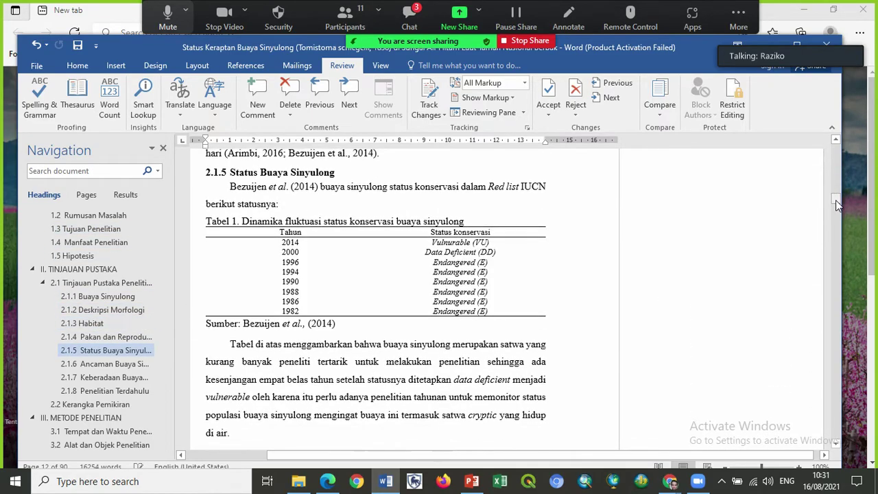
Show the research location map, Gambar 3, in section 3.1 Tempat dan Waktu Penelitian.
{"action": "left_click", "coordinate": [95, 433]}
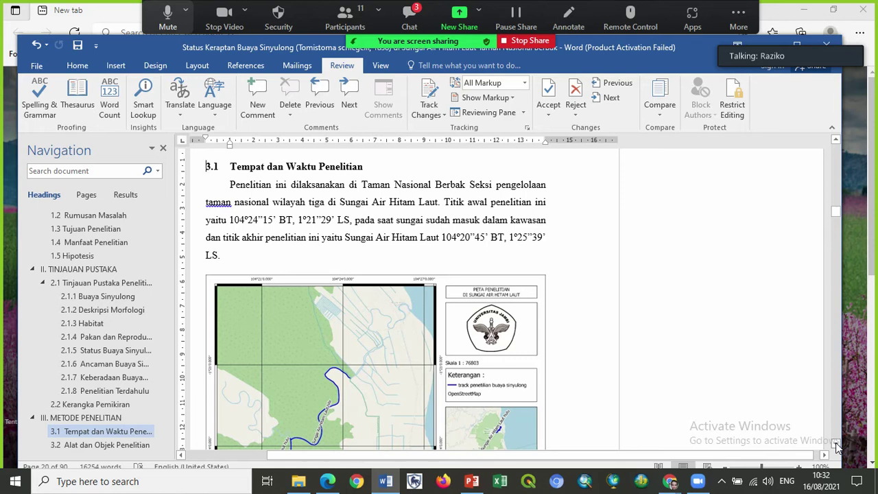
{"action": "scroll", "coordinate": [835, 446], "scroll_direction": "down", "scroll_amount": 1}
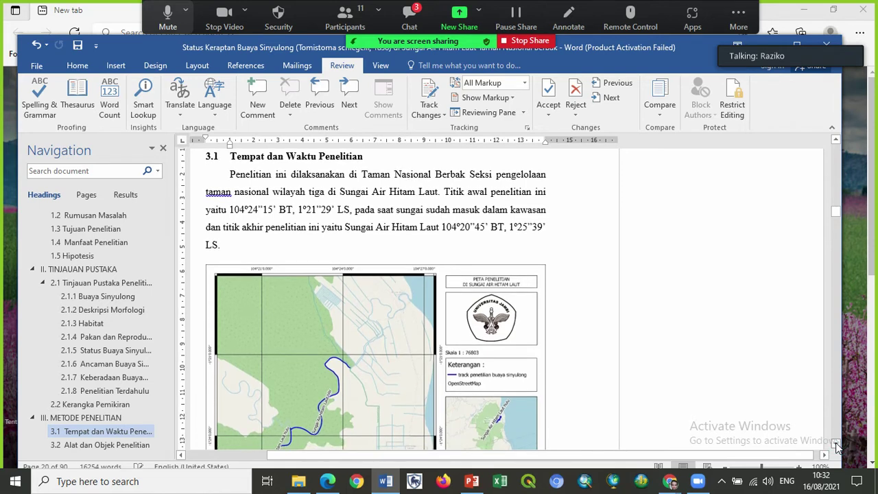
{"action": "scroll", "coordinate": [836, 446], "scroll_direction": "down", "scroll_amount": 3}
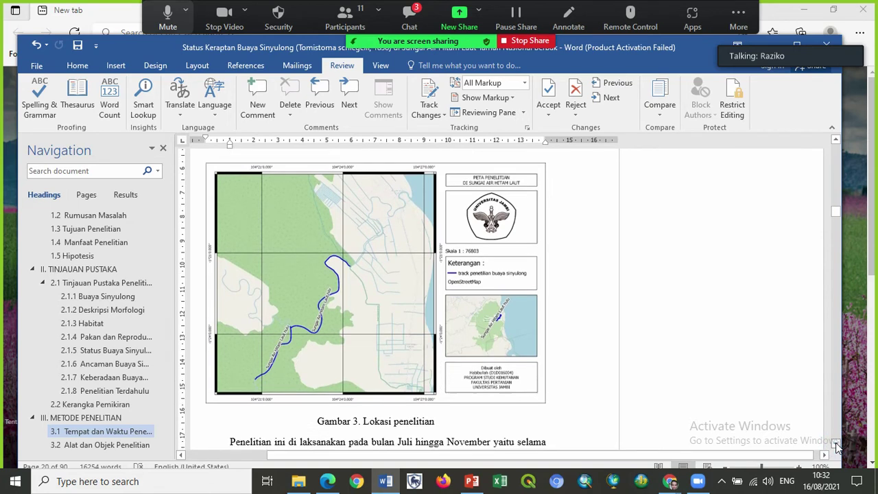
{"action": "left_click", "coordinate": [836, 444]}
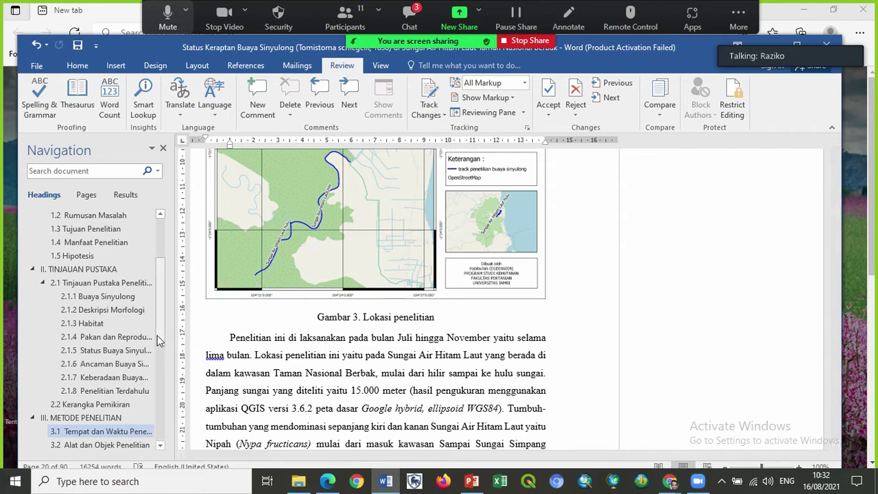
{"action": "scroll", "coordinate": [162, 347], "scroll_direction": "down", "scroll_amount": 3}
{"action": "scroll", "coordinate": [164, 354], "scroll_direction": "up", "scroll_amount": 2}
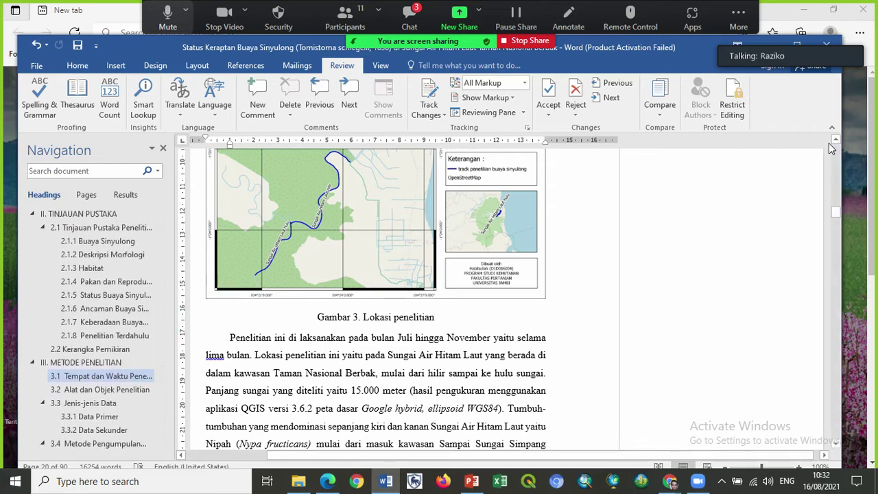
{"action": "left_click", "coordinate": [836, 140]}
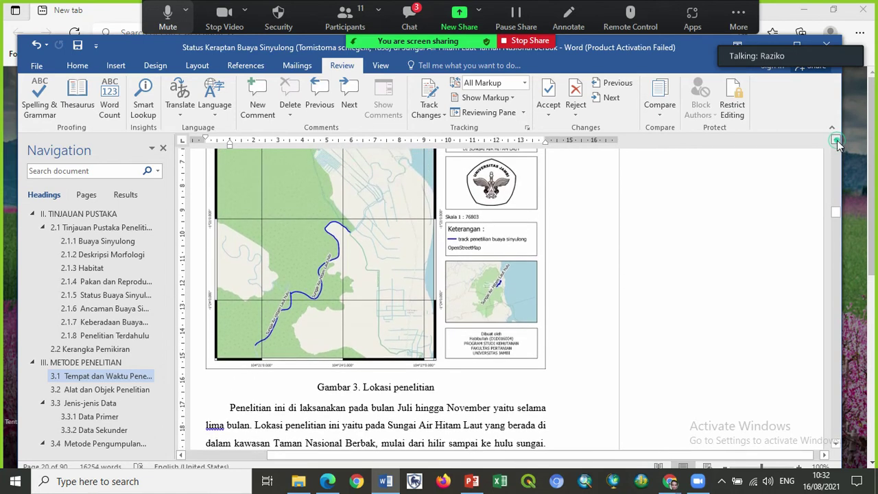
{"action": "left_click", "coordinate": [836, 140]}
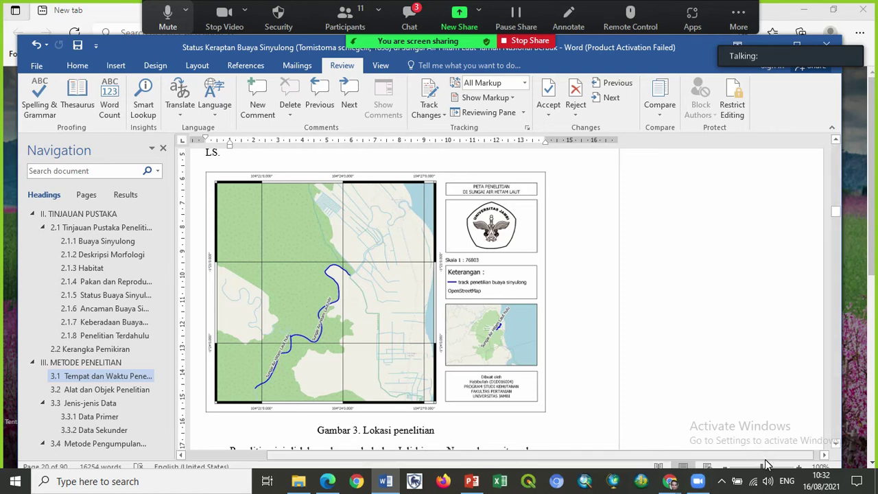
Magnify the research location map to examine the survey track, and reduce the zoom to 110% to fit the whole map.
{"action": "left_click_drag", "start_coordinate": [763, 468], "coordinate": [766, 469]}
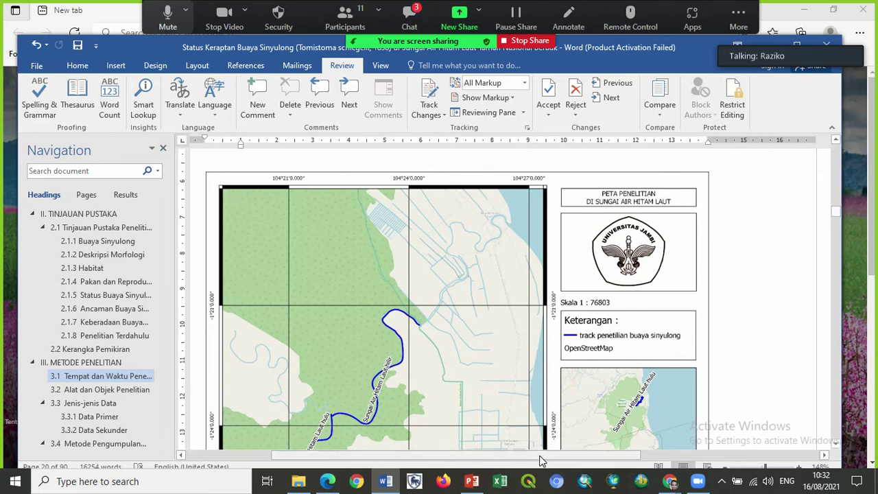
{"action": "left_click_drag", "start_coordinate": [540, 460], "coordinate": [521, 456]}
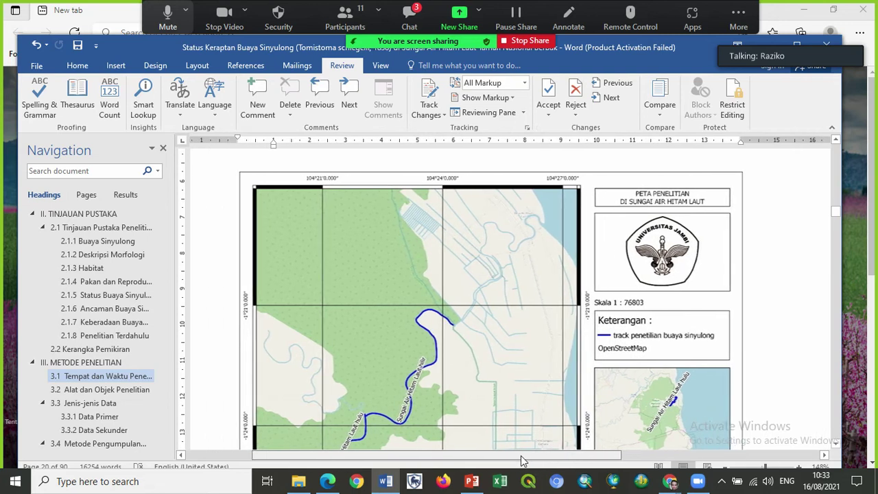
{"action": "left_click_drag", "start_coordinate": [838, 209], "coordinate": [838, 217]}
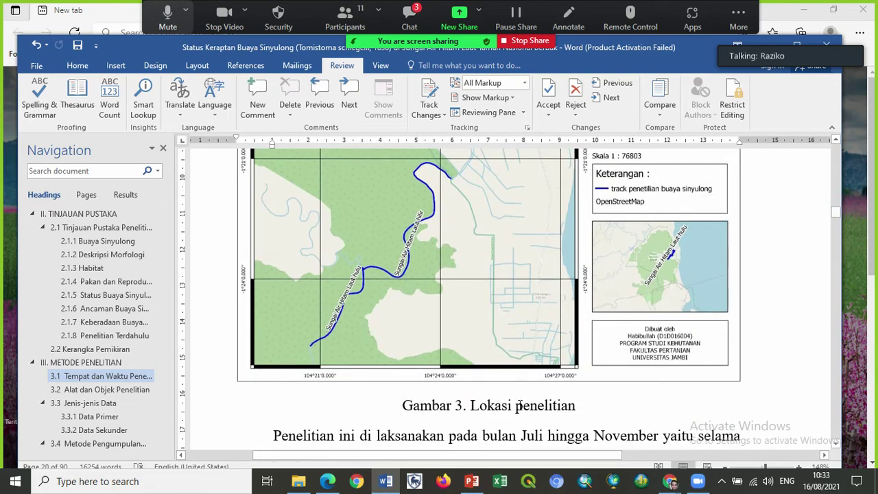
{"action": "left_click", "coordinate": [726, 469]}
{"action": "left_click", "coordinate": [726, 469]}
{"action": "left_click", "coordinate": [726, 469]}
{"action": "left_click", "coordinate": [726, 468]}
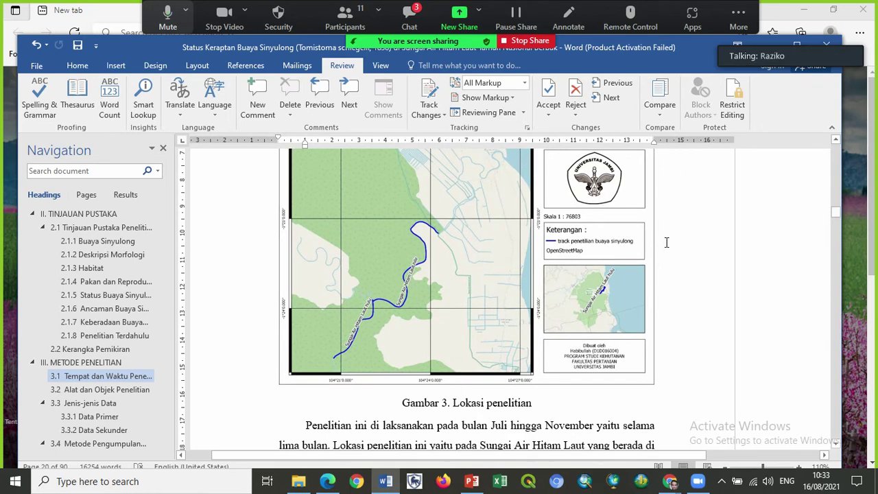
{"action": "left_click", "coordinate": [836, 141]}
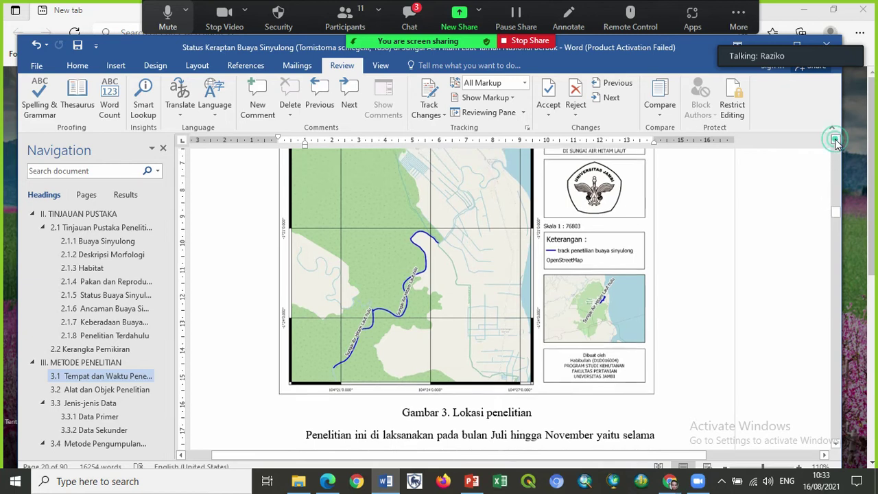
{"action": "left_click", "coordinate": [836, 141]}
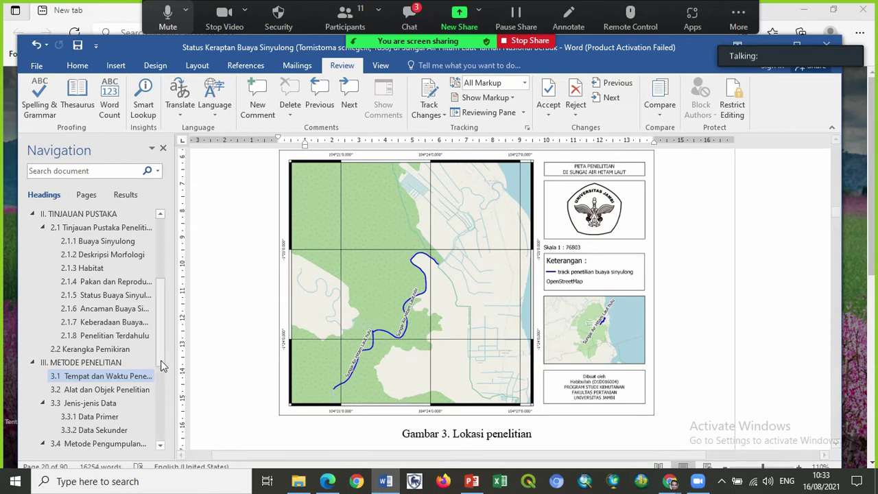
{"action": "scroll", "coordinate": [157, 363], "scroll_direction": "down", "scroll_amount": 5}
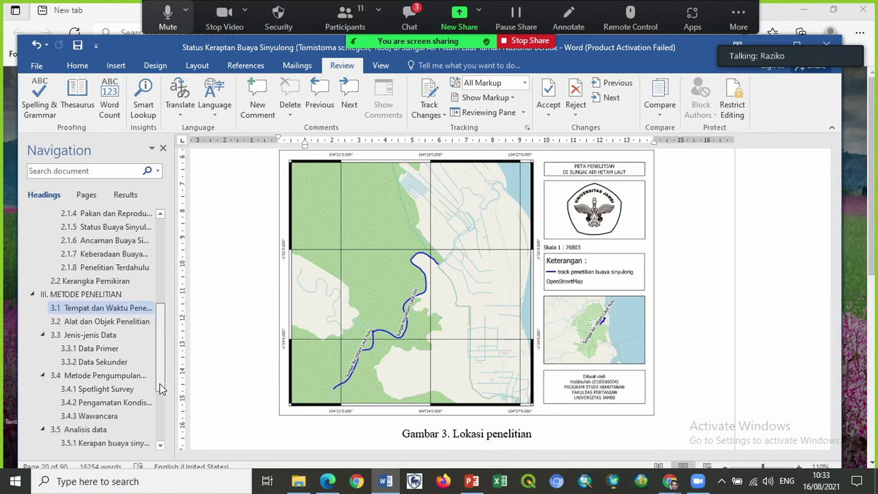
{"action": "scroll", "coordinate": [157, 402], "scroll_direction": "down", "scroll_amount": 3}
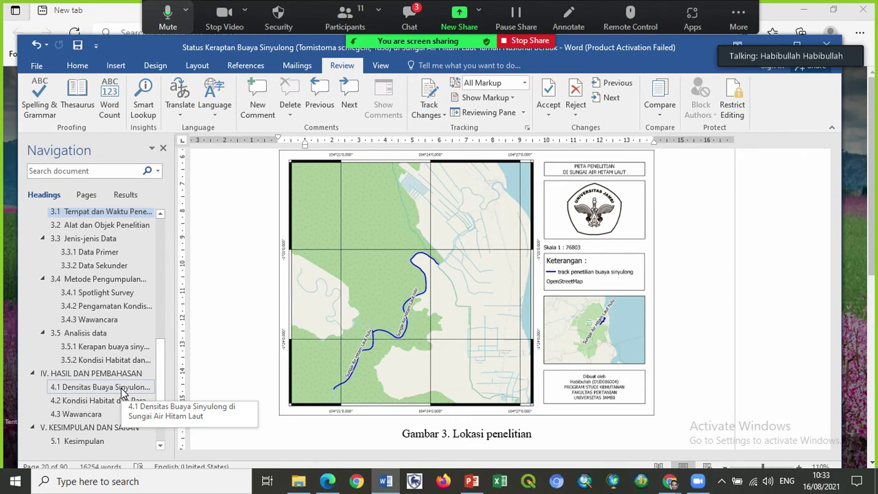
Switch to File Explorer and open the "data penunjang haasil dan pembahasan" folder inside skripsi on Local Disk (E:).
{"action": "left_click", "coordinate": [300, 483]}
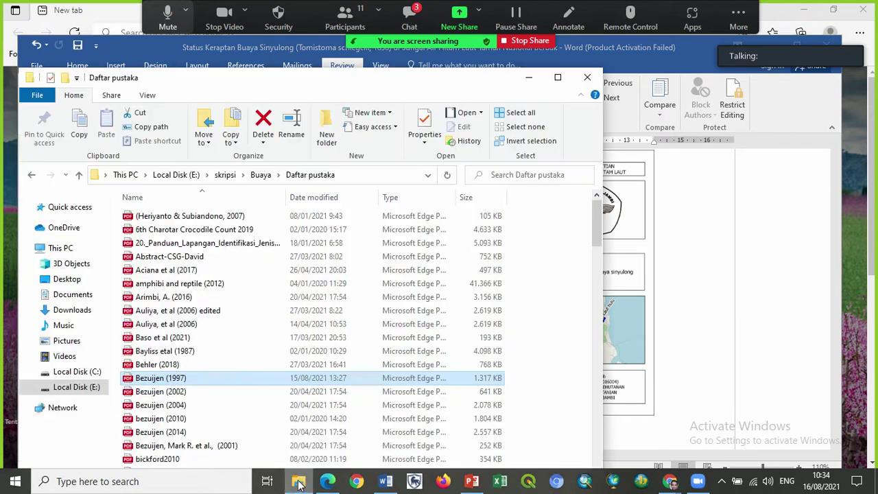
{"action": "left_click", "coordinate": [83, 388]}
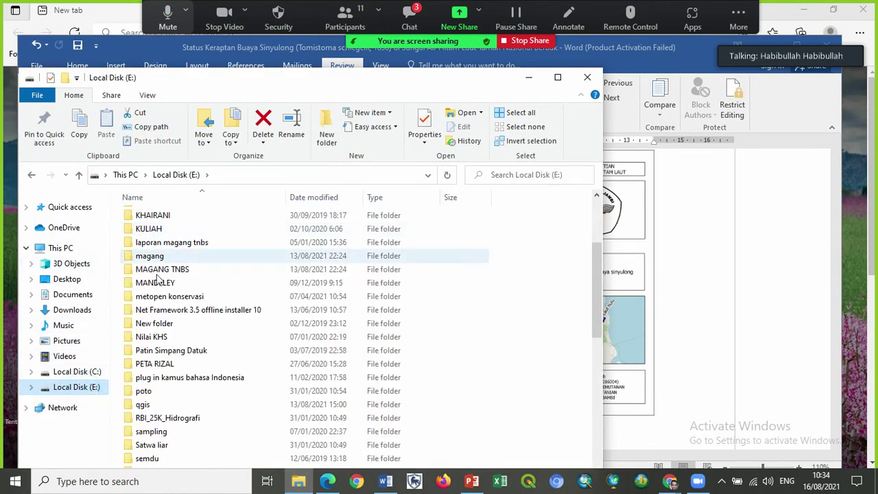
{"action": "left_click_drag", "start_coordinate": [601, 268], "coordinate": [600, 306]}
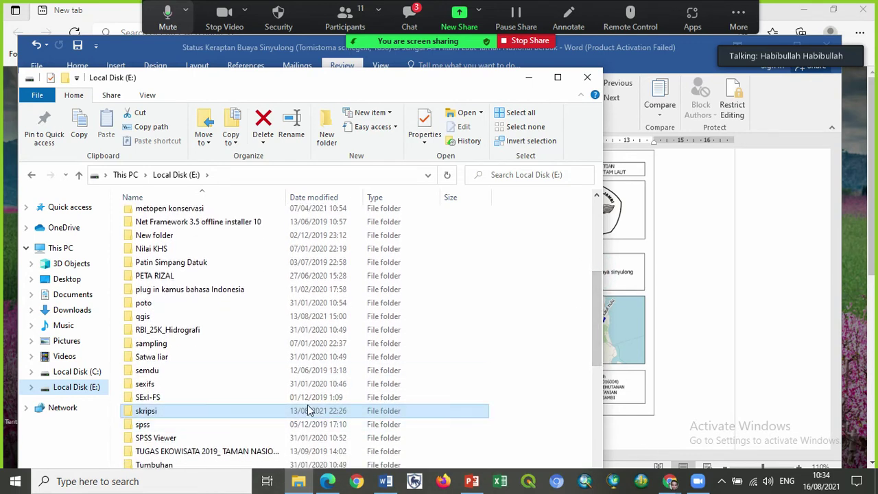
{"action": "double_click", "coordinate": [307, 409]}
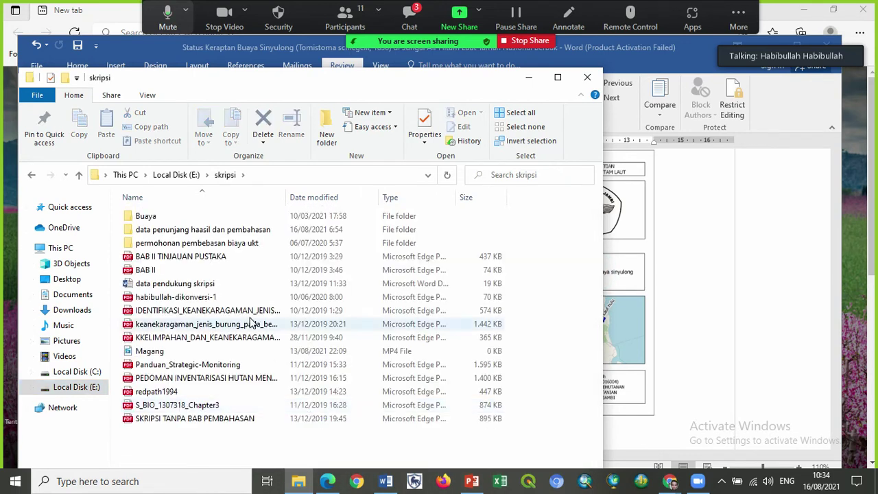
{"action": "left_click", "coordinate": [212, 219]}
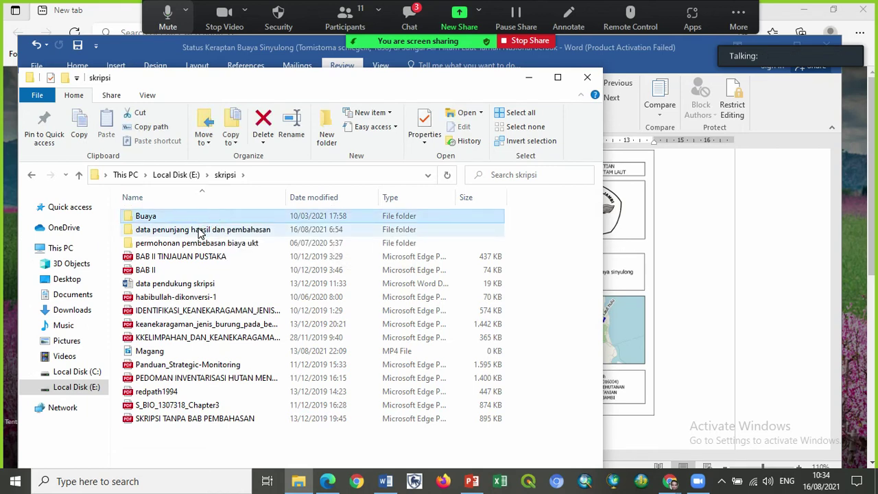
{"action": "double_click", "coordinate": [199, 231]}
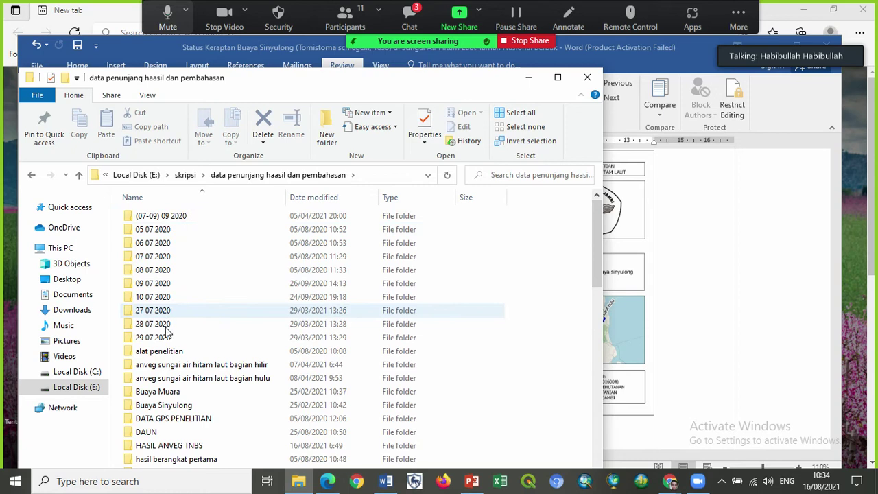
Check the contents of the fieldwork folders 05 07 2020, 06 07 2020 and 07 07 2020, returning to the parent folder.
{"action": "double_click", "coordinate": [170, 230]}
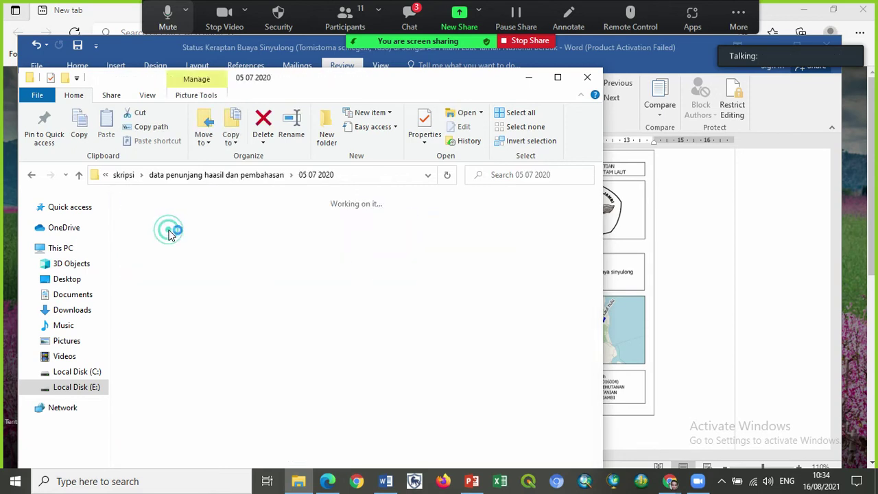
{"action": "left_click", "coordinate": [31, 174]}
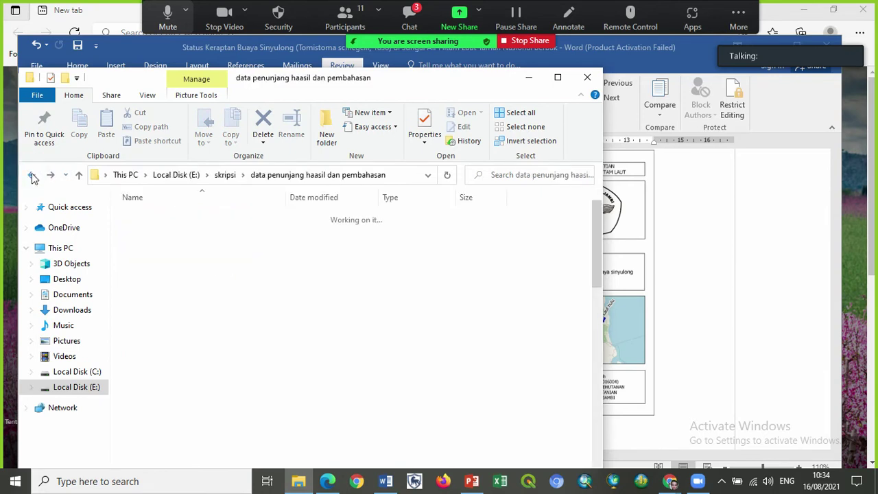
{"action": "double_click", "coordinate": [160, 242]}
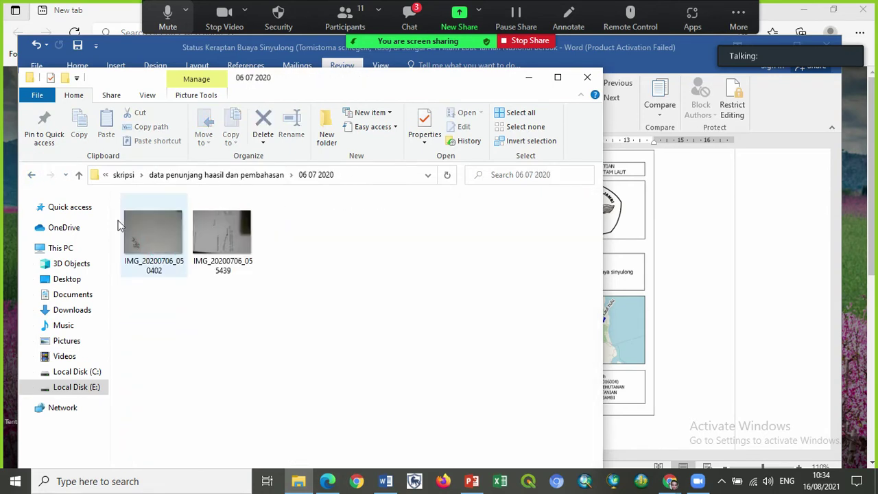
{"action": "left_click", "coordinate": [31, 177]}
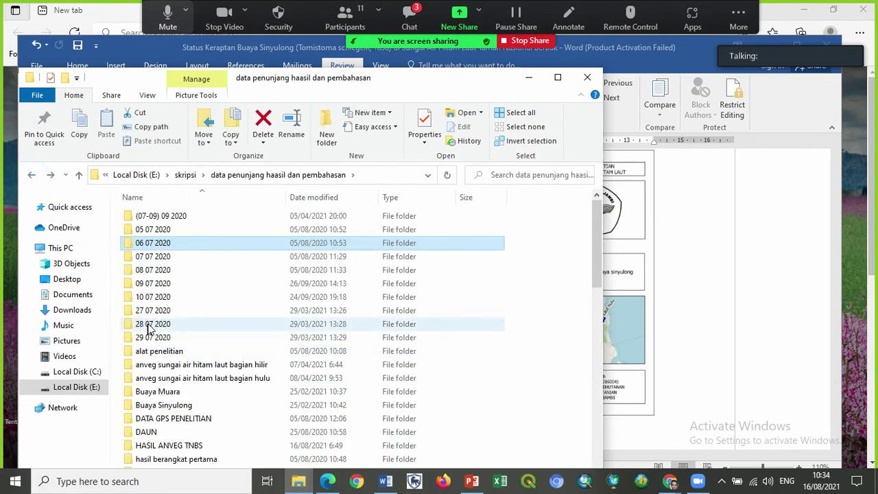
{"action": "double_click", "coordinate": [157, 258]}
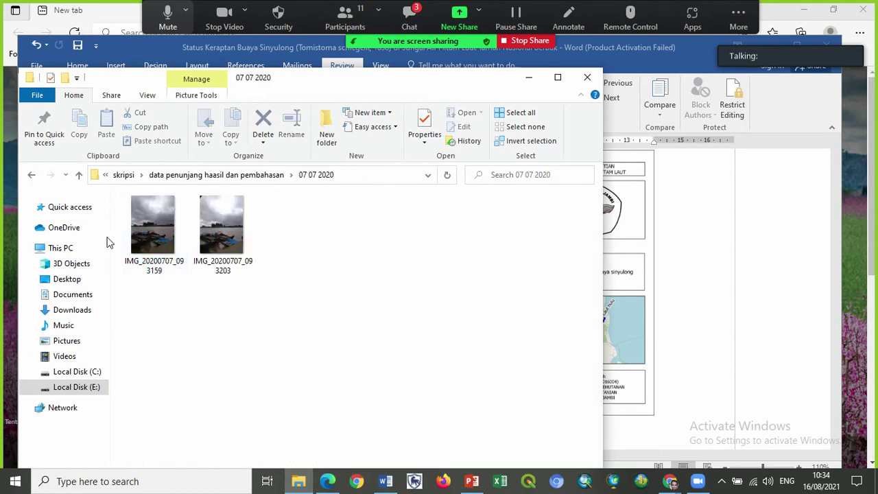
{"action": "left_click", "coordinate": [31, 176]}
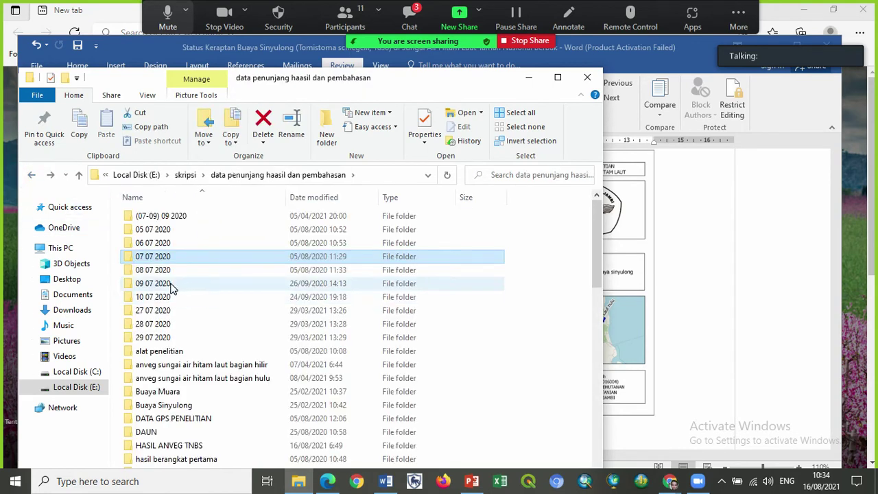
Browse the survey photos in folder 08 07 2020 and check folders 09 07 2020 and 10 07 2020.
{"action": "left_click", "coordinate": [172, 272]}
{"action": "double_click", "coordinate": [171, 274]}
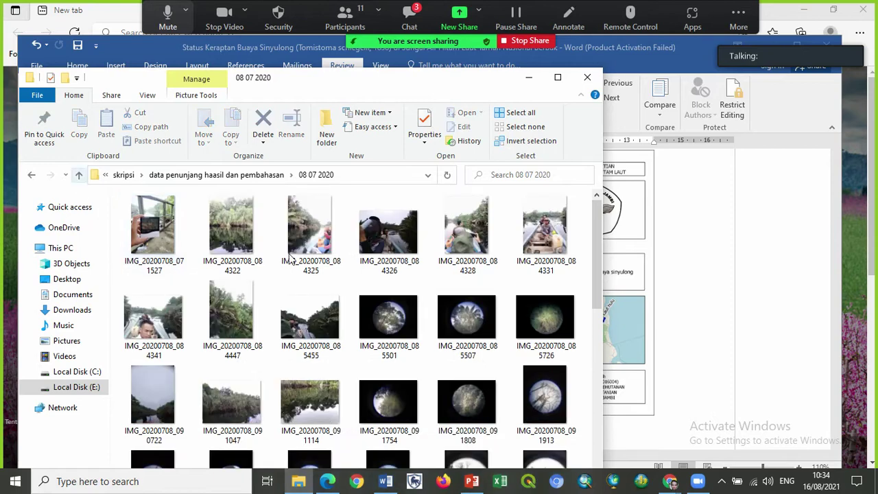
{"action": "left_click_drag", "start_coordinate": [592, 221], "coordinate": [603, 415]}
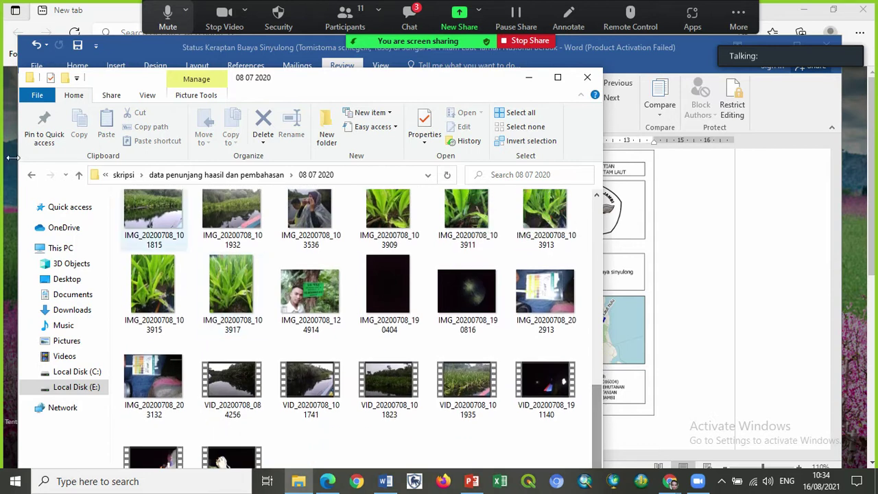
{"action": "left_click", "coordinate": [31, 175]}
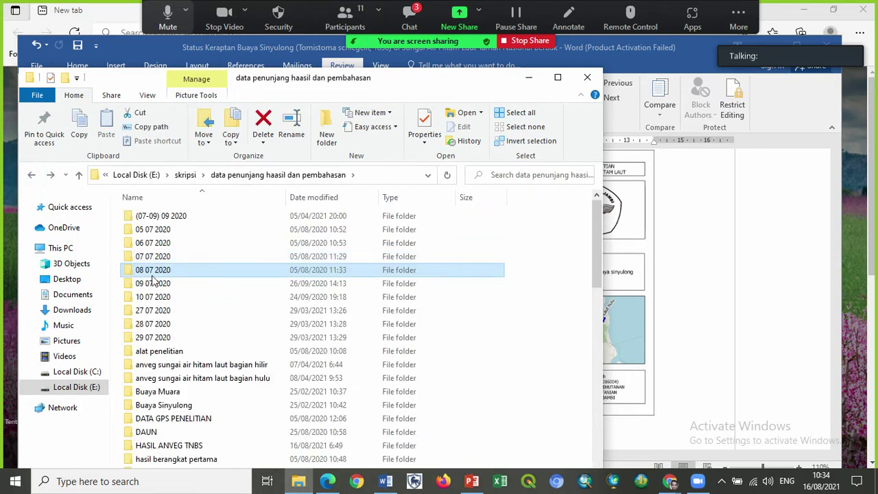
{"action": "double_click", "coordinate": [154, 284]}
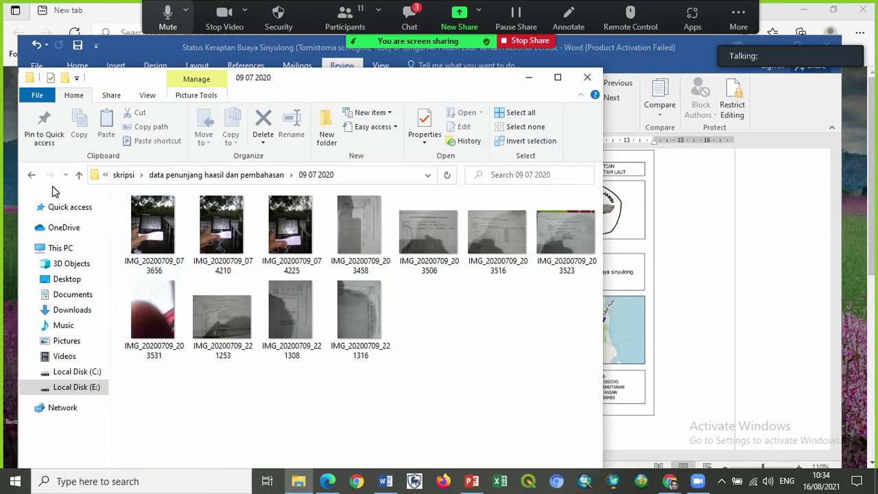
{"action": "left_click", "coordinate": [79, 175]}
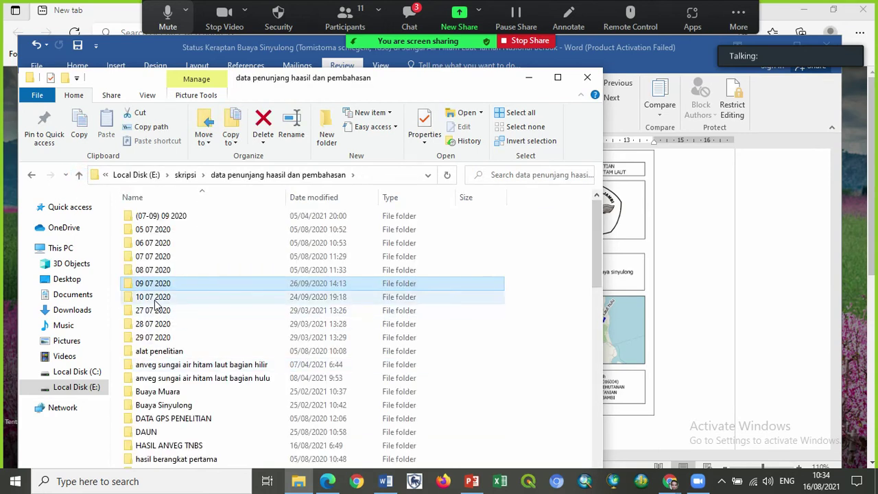
{"action": "double_click", "coordinate": [153, 297]}
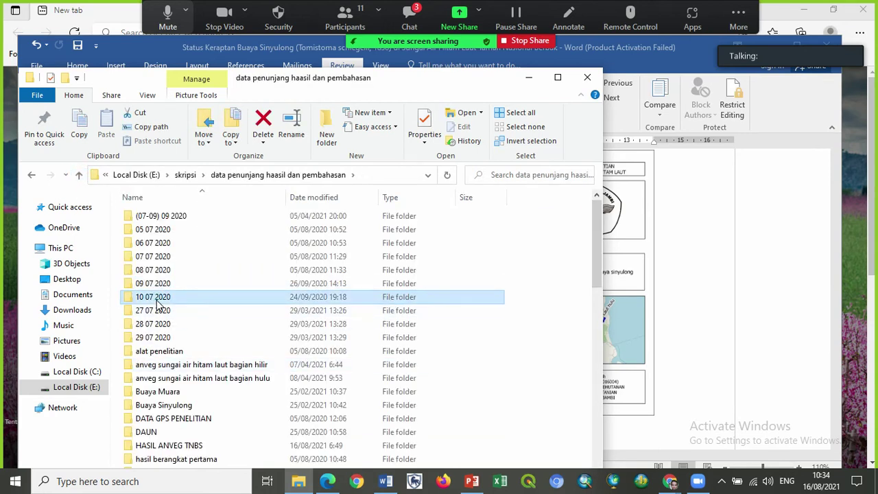
{"action": "left_click", "coordinate": [79, 174]}
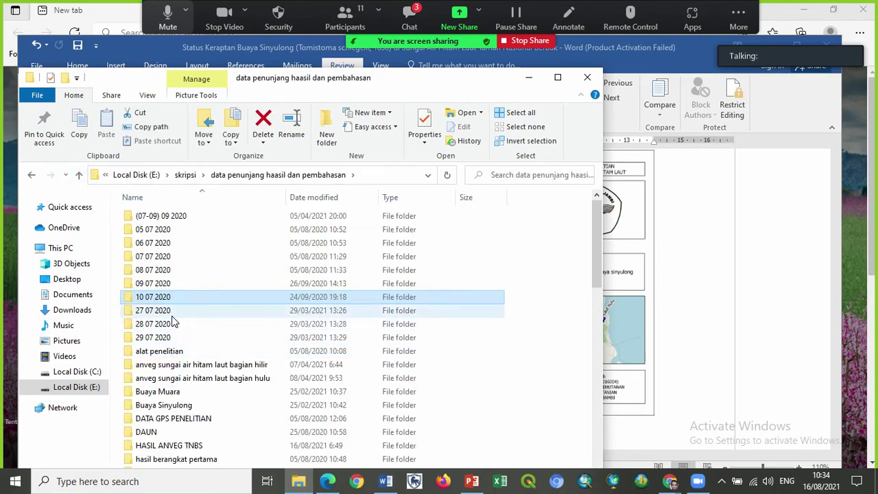
Browse the field survey photos in folders 27 07 2020 and 28 07 2020, and close the File Explorer window.
{"action": "left_click", "coordinate": [164, 312]}
{"action": "double_click", "coordinate": [173, 316]}
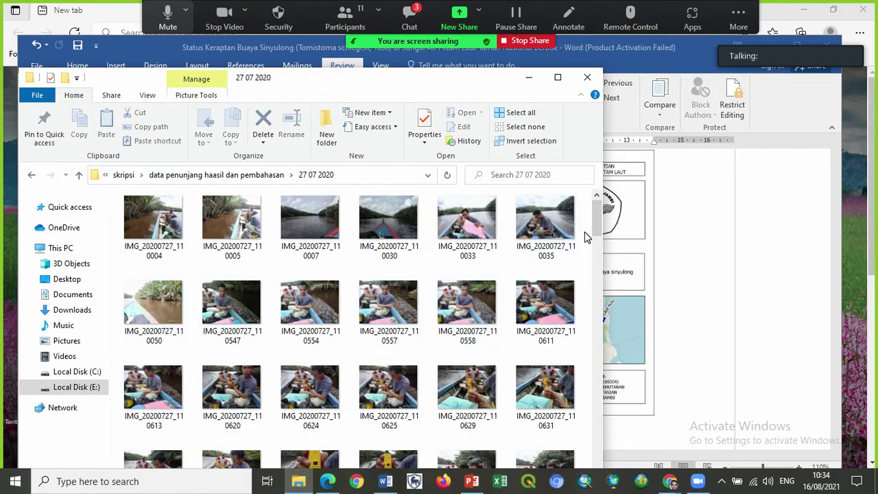
{"action": "left_click_drag", "start_coordinate": [597, 227], "coordinate": [602, 490]}
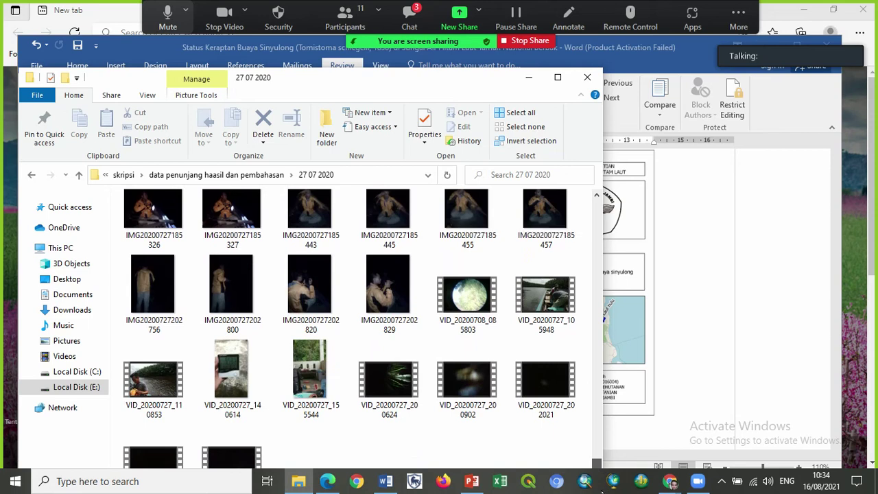
{"action": "left_click", "coordinate": [78, 174]}
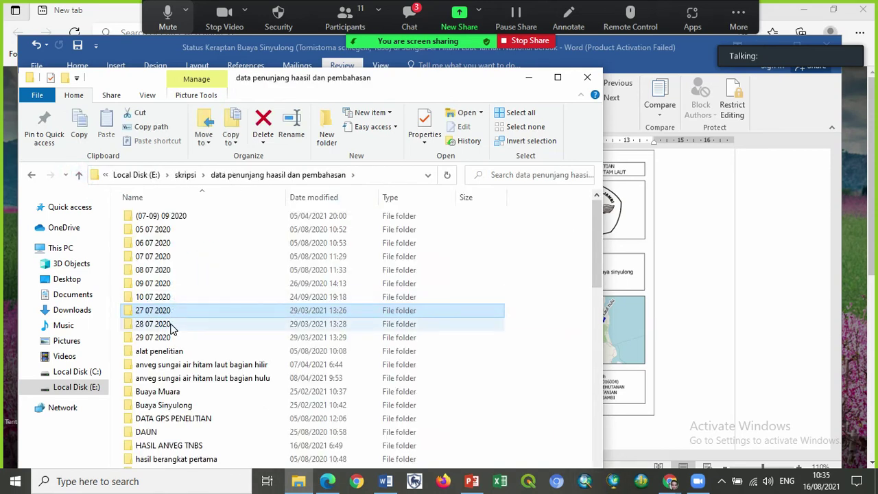
{"action": "double_click", "coordinate": [172, 328]}
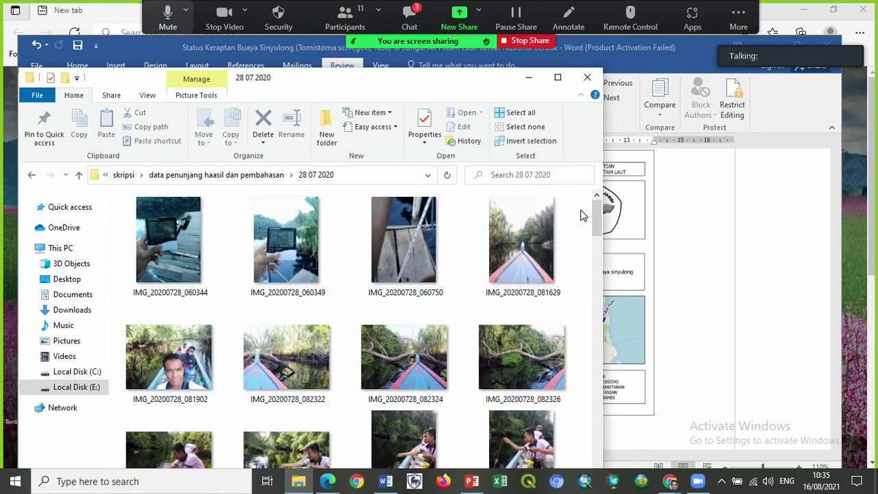
{"action": "left_click_drag", "start_coordinate": [595, 214], "coordinate": [601, 299]}
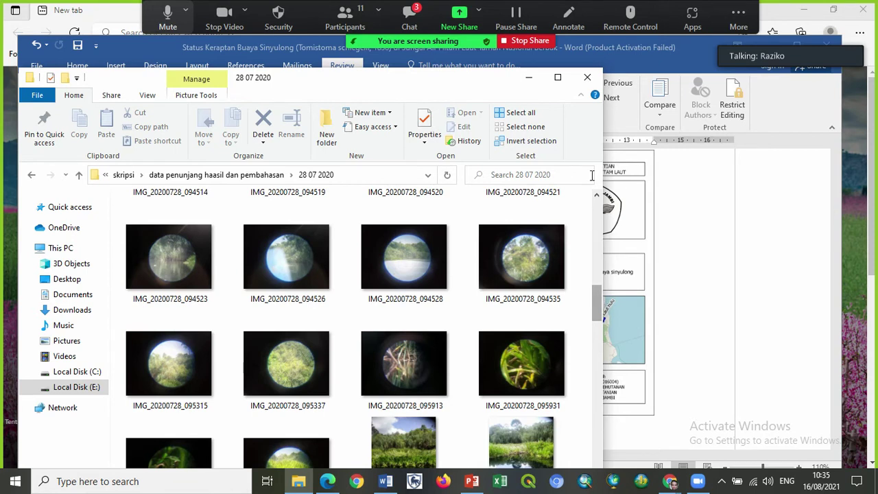
{"action": "left_click", "coordinate": [587, 79]}
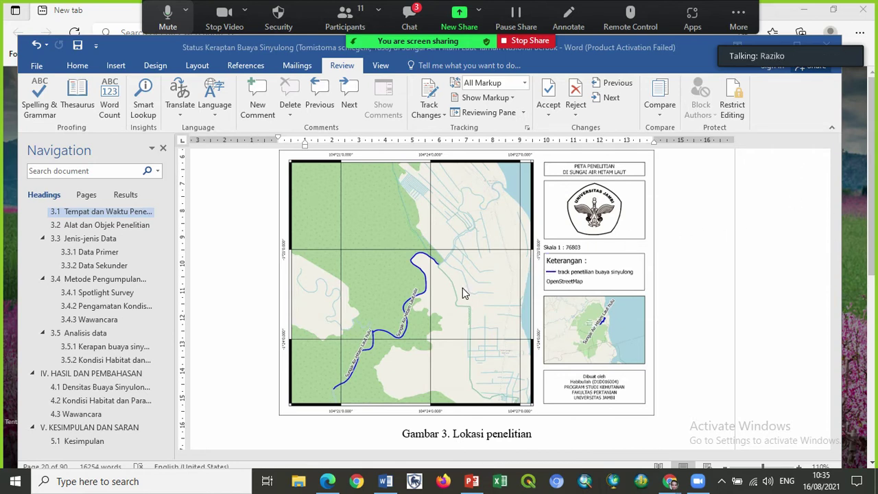
Add the comment "Peta diperbaiki" to the research location map in section 3.1 of the thesis document.
{"action": "scroll", "coordinate": [463, 294], "scroll_direction": "up", "scroll_amount": 1}
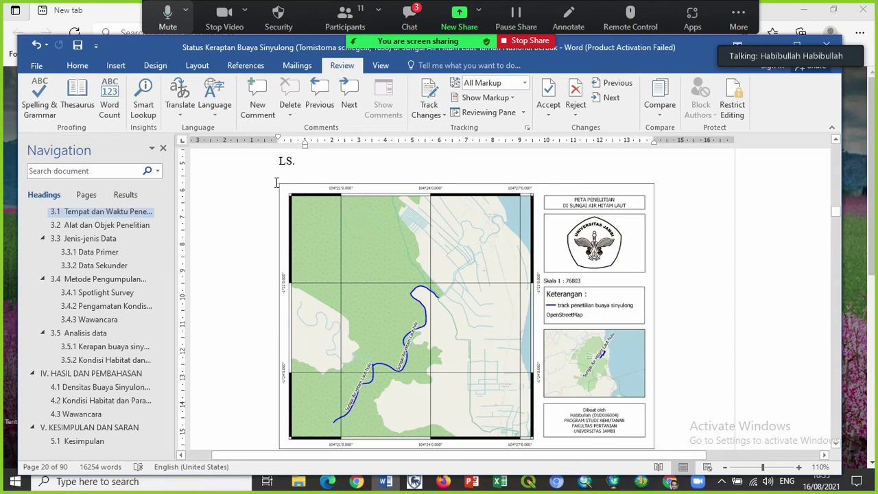
{"action": "left_click_drag", "start_coordinate": [269, 165], "coordinate": [689, 318]}
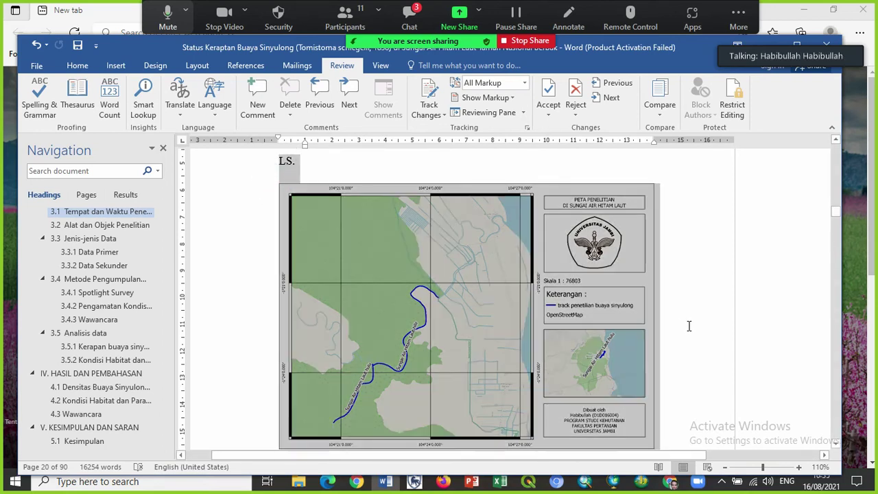
{"action": "left_click", "coordinate": [258, 100]}
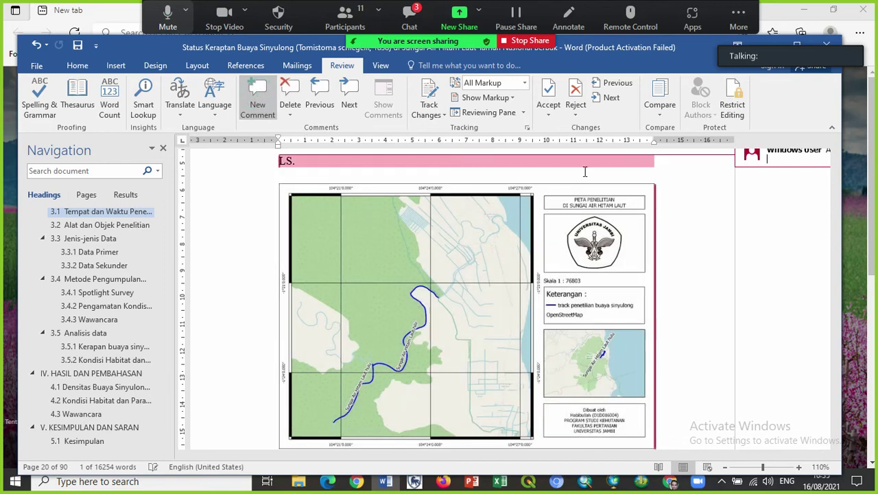
{"action": "type", "text": "Peta dipe"}
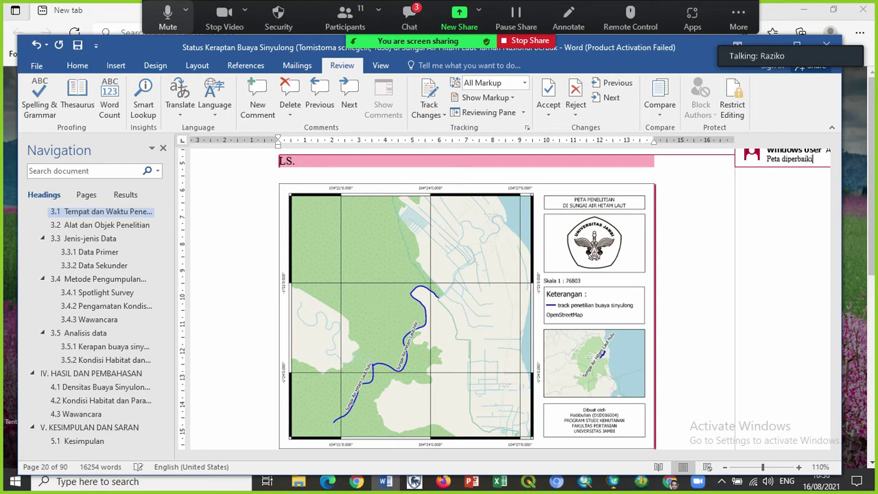
{"action": "type", "text": "rbaiki"}
{"action": "left_click", "coordinate": [726, 467]}
{"action": "left_click", "coordinate": [725, 467]}
{"action": "left_click", "coordinate": [725, 468]}
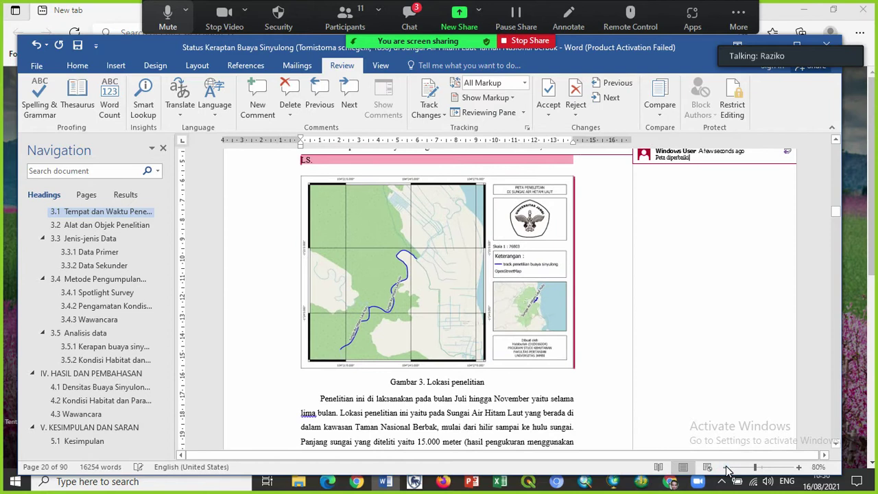
{"action": "left_click", "coordinate": [727, 467]}
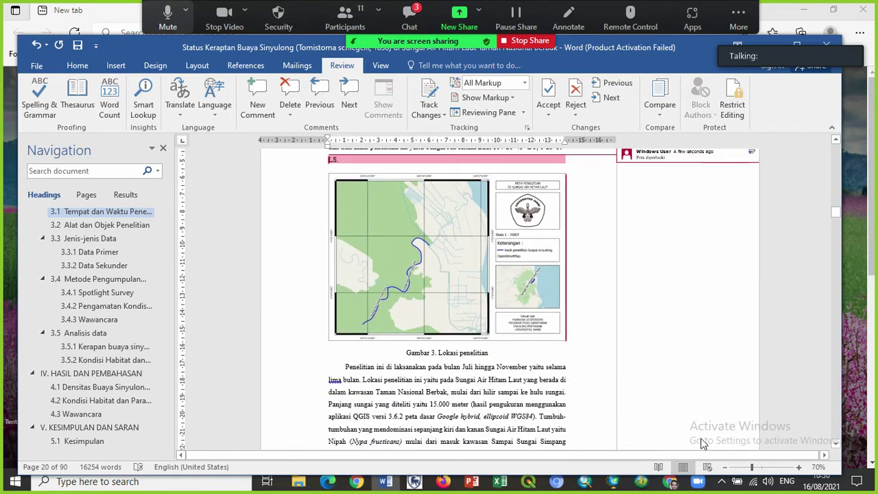
Magnify the research location map to 180% and examine its survey track, scale and Keterangan legend.
{"action": "right_click", "coordinate": [506, 289]}
{"action": "left_click", "coordinate": [493, 291]}
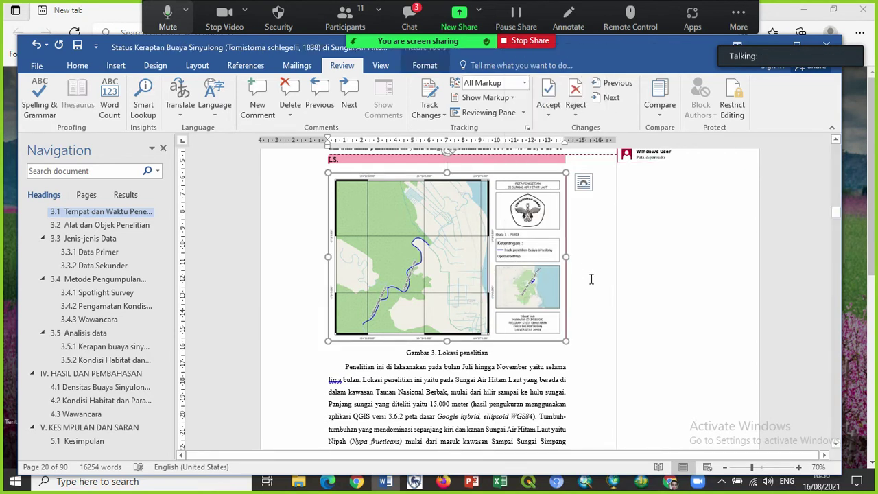
{"action": "left_click", "coordinate": [768, 467]}
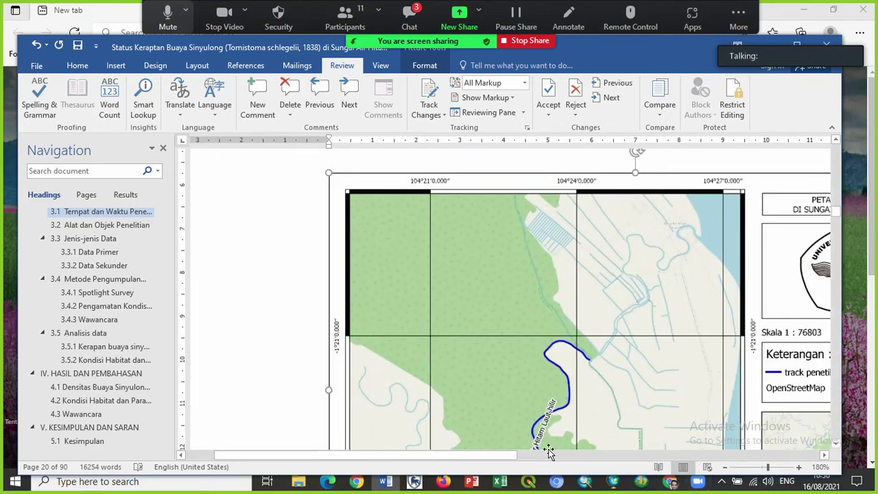
{"action": "left_click_drag", "start_coordinate": [492, 452], "coordinate": [573, 457]}
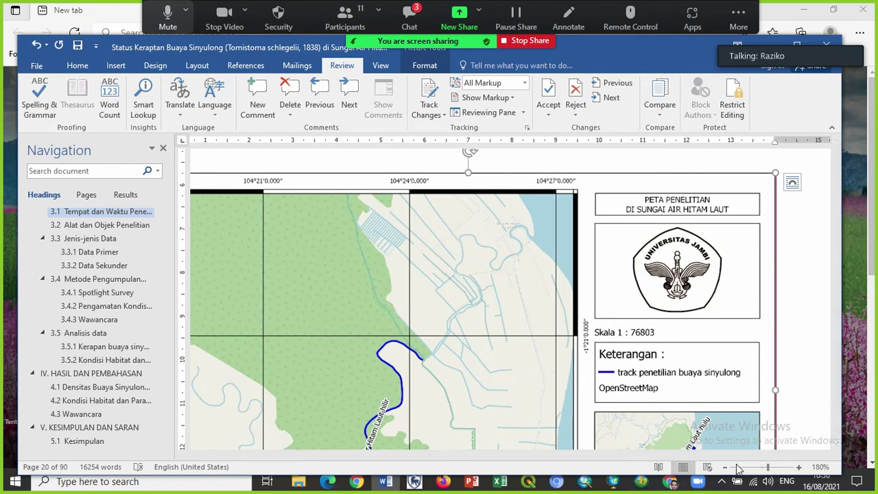
{"action": "scroll", "coordinate": [725, 470], "scroll_direction": "down", "scroll_amount": 8}
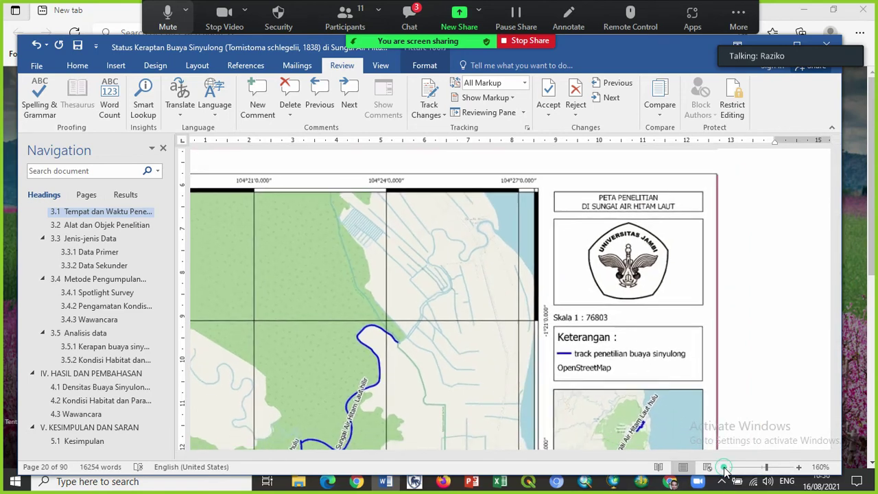
Add the line "Skala peta untuk penelitian" to the "Peta diperbaiki" comment on the research location map.
{"action": "left_click", "coordinate": [726, 468]}
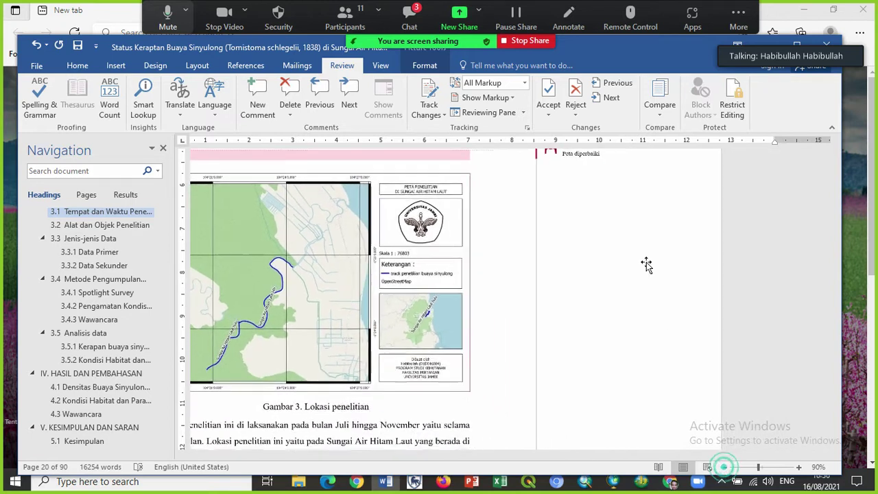
{"action": "left_click", "coordinate": [709, 155]}
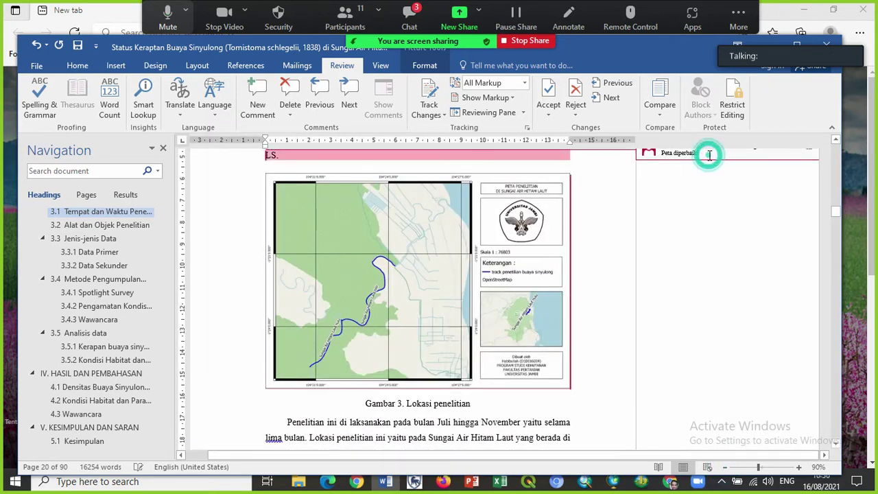
{"action": "key", "text": "Return"}
{"action": "type", "text": "Skala peta u"}
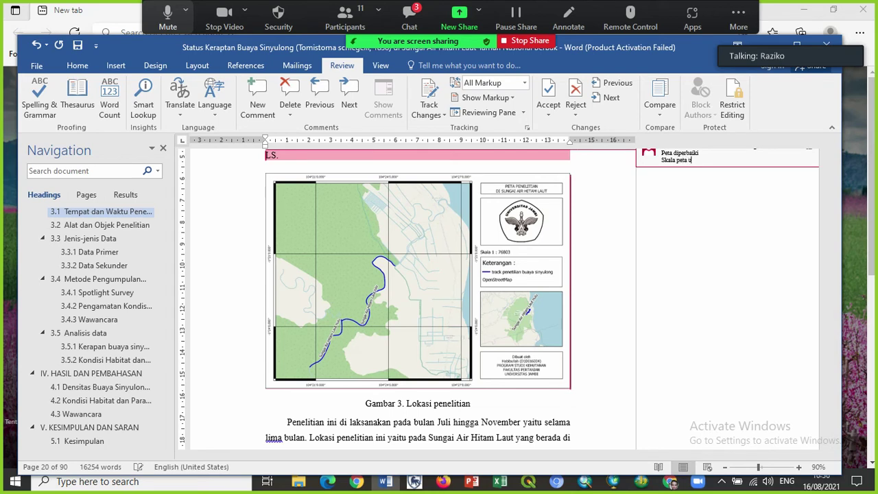
{"action": "type", "text": "ntuk penelitian"}
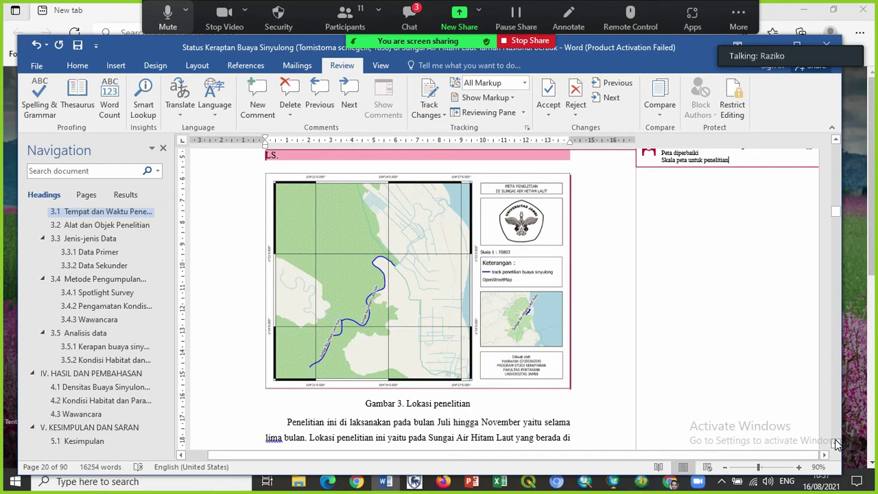
Append the line "Apakah benar sarang buaya apa bukan, biasanya sarang buaya itu gundukan tunggal" to the map comment.
{"action": "key", "text": "Return"}
{"action": "type", "text": "Apakah "}
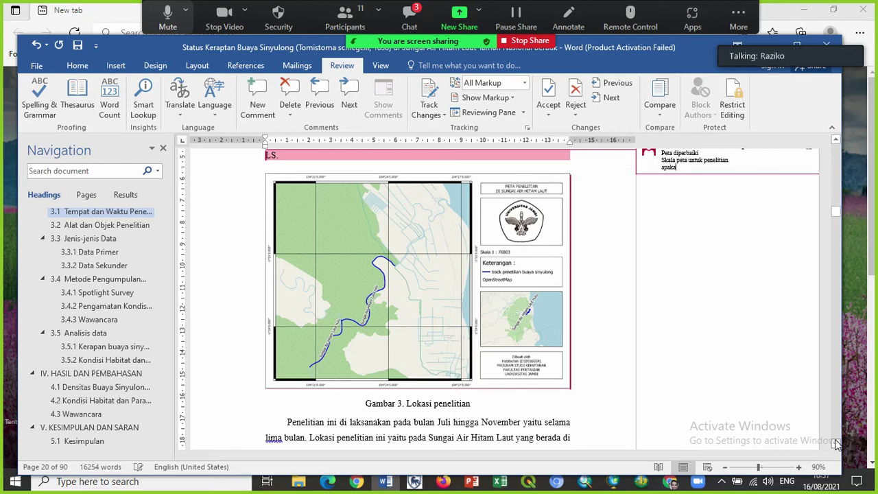
{"action": "type", "text": "benar "}
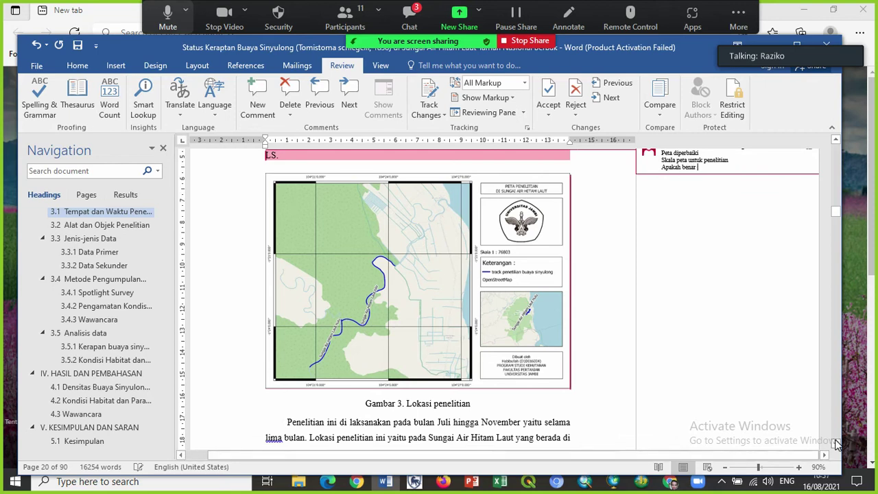
{"action": "type", "text": "sarang bu"}
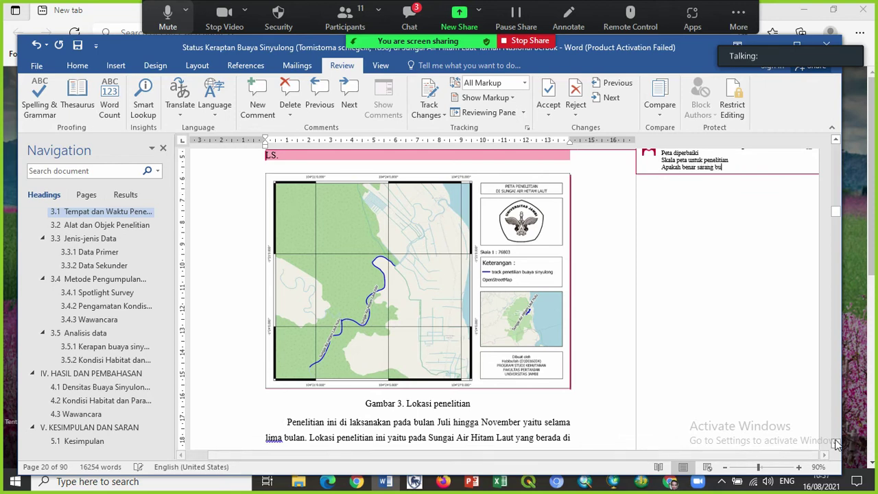
{"action": "type", "text": "aya ipa bukan"}
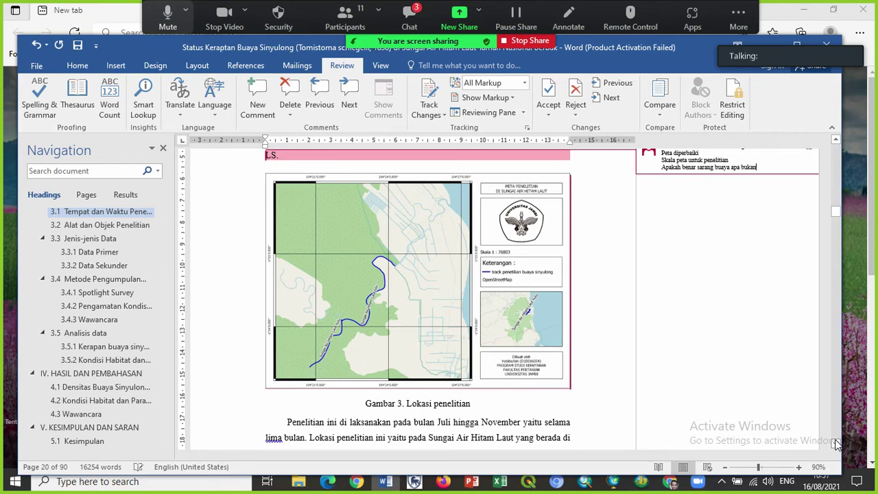
{"action": "type", "text": ", bias"}
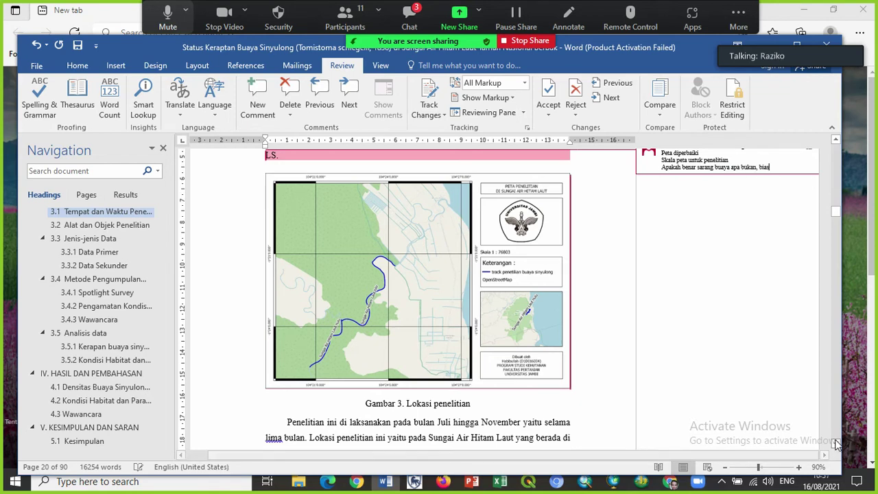
{"action": "type", "text": "anya sar"}
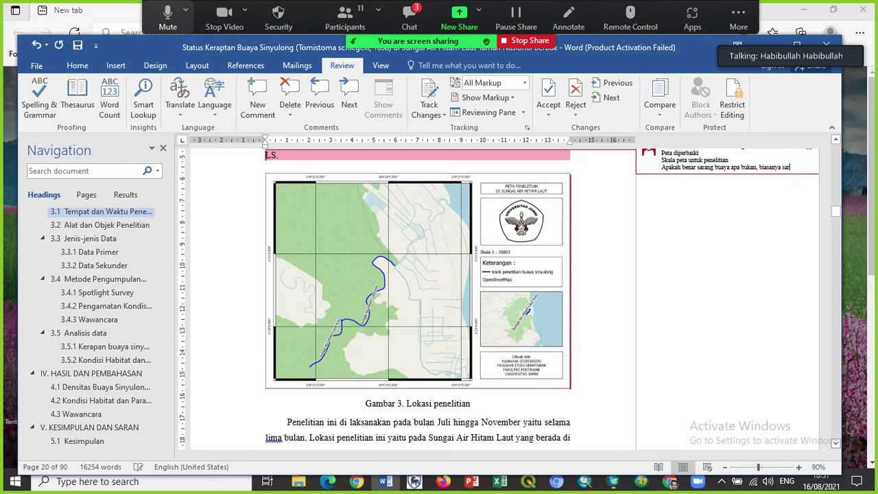
{"action": "type", "text": "ang buaya"}
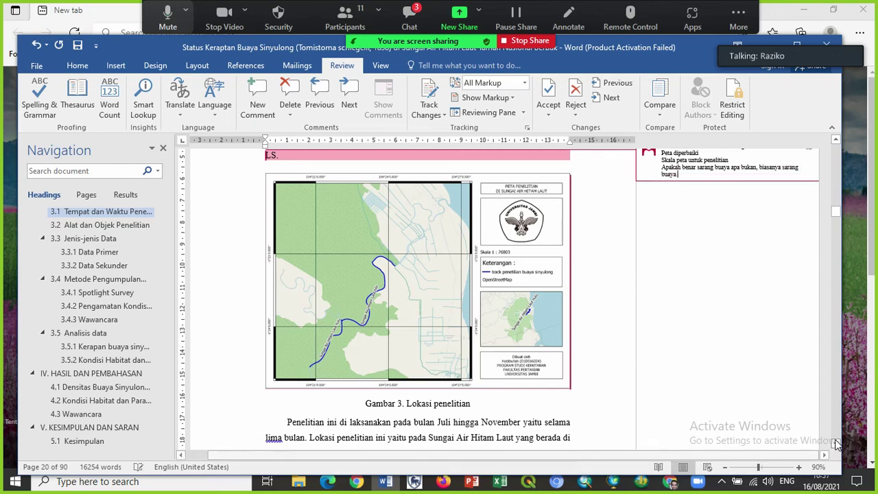
{"action": "type", "text": " i"}
{"action": "type", "text": "ni"}
{"action": "key", "text": "BackSpace"}
{"action": "key", "text": "BackSpace"}
{"action": "key", "text": "BackSpace"}
{"action": "type", "text": "tu gundukan tinggal"}
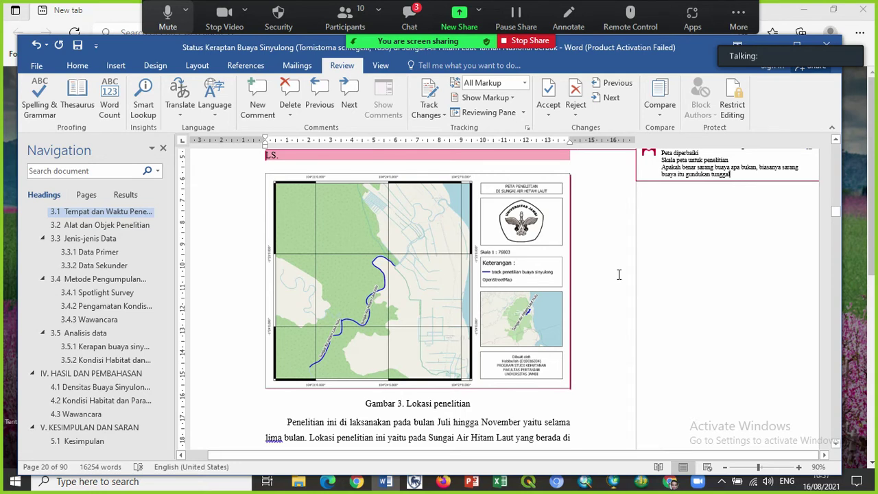
Mute the microphone in the Zoom meeting and return to the end of the map comment.
{"action": "left_click", "coordinate": [167, 17]}
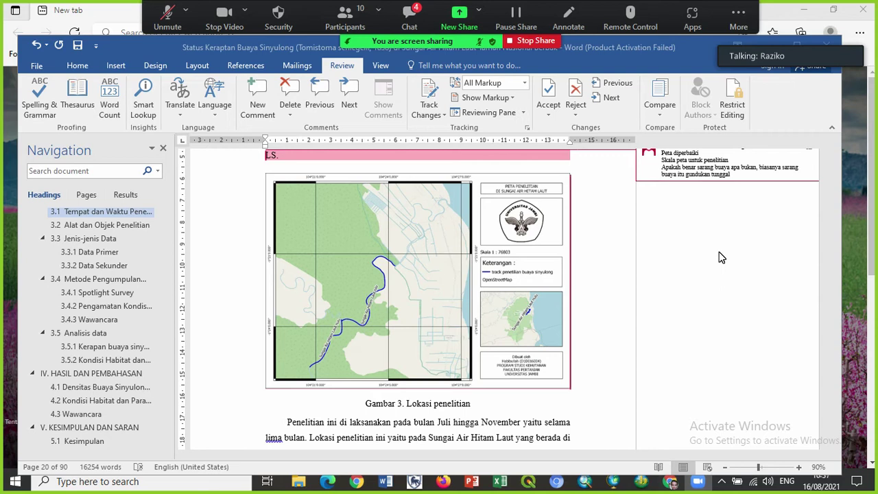
{"action": "left_click", "coordinate": [734, 175]}
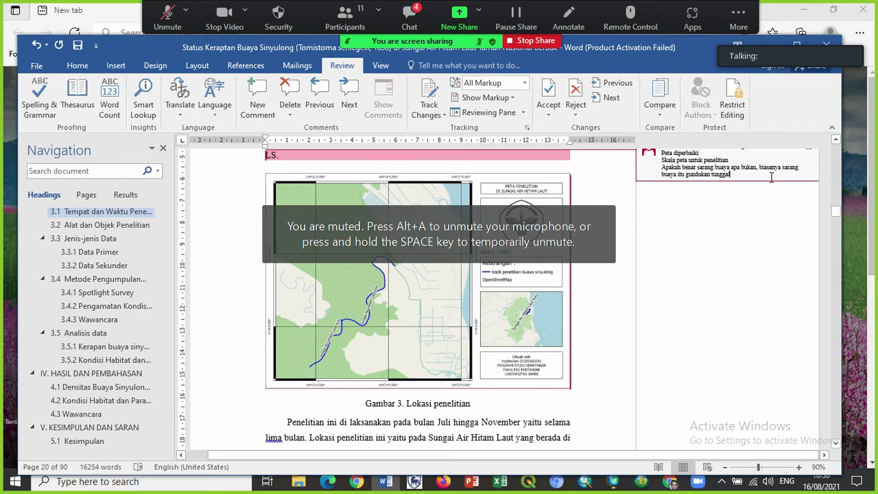
Comment "Ini bukan tempat buaya berjemur" on the Gambar 9 caption about bakung vegetation in section 4.2.
{"action": "left_click_drag", "start_coordinate": [835, 209], "coordinate": [836, 260]}
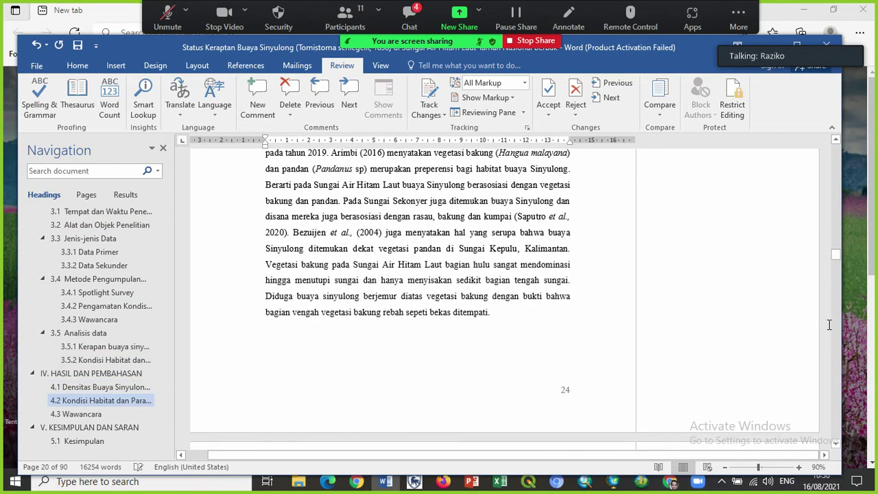
{"action": "left_click", "coordinate": [836, 444]}
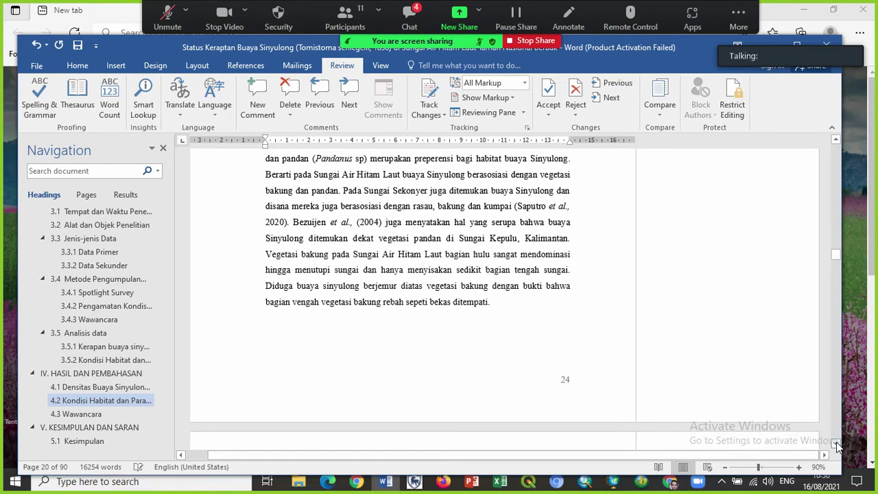
{"action": "left_click_drag", "start_coordinate": [836, 444], "coordinate": [836, 444]}
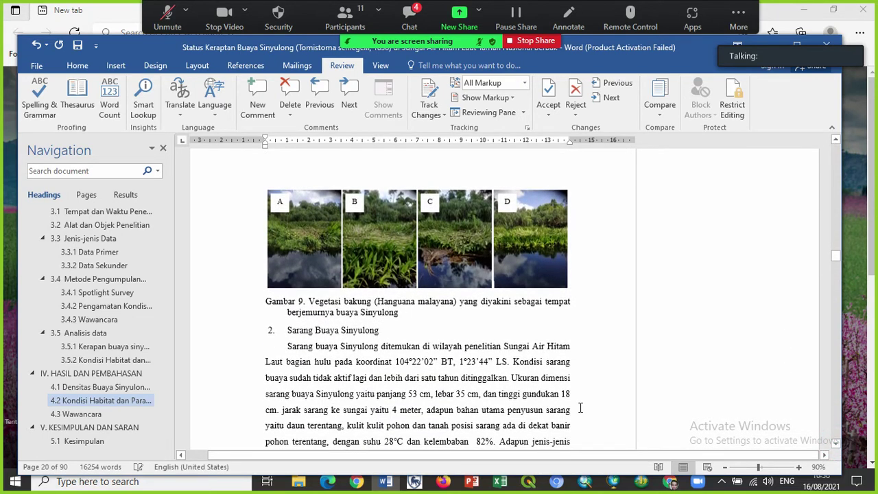
{"action": "left_click", "coordinate": [763, 467]}
{"action": "left_click", "coordinate": [769, 468]}
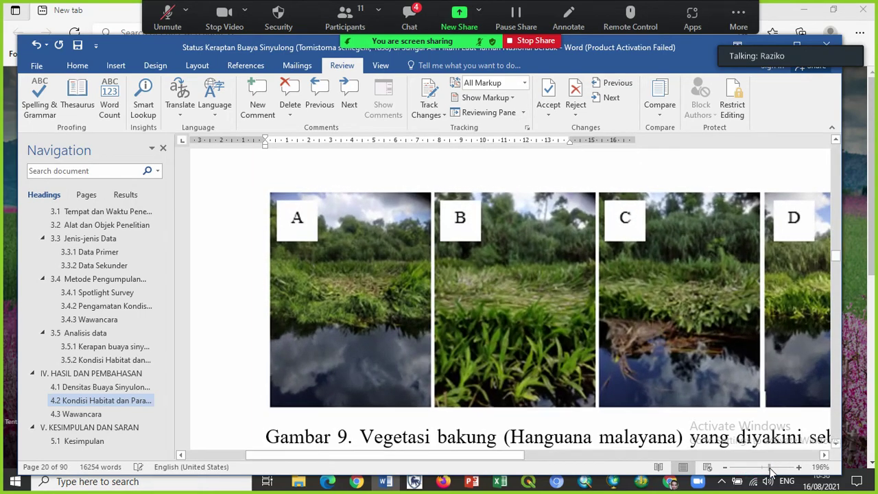
{"action": "left_click_drag", "start_coordinate": [500, 457], "coordinate": [549, 453]}
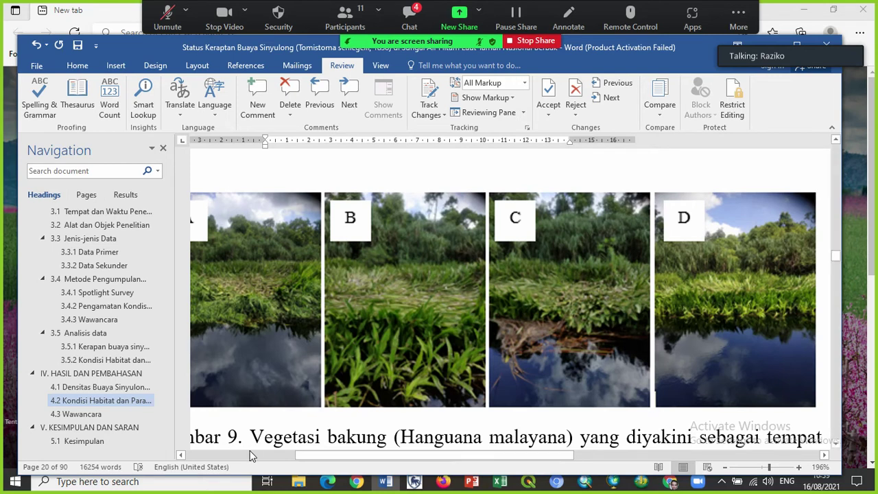
{"action": "left_click_drag", "start_coordinate": [251, 434], "coordinate": [728, 379]}
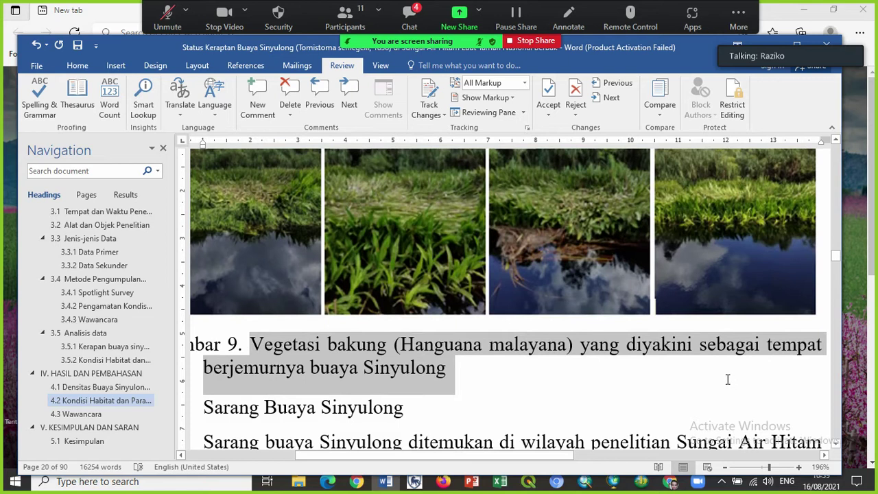
{"action": "left_click", "coordinate": [258, 98]}
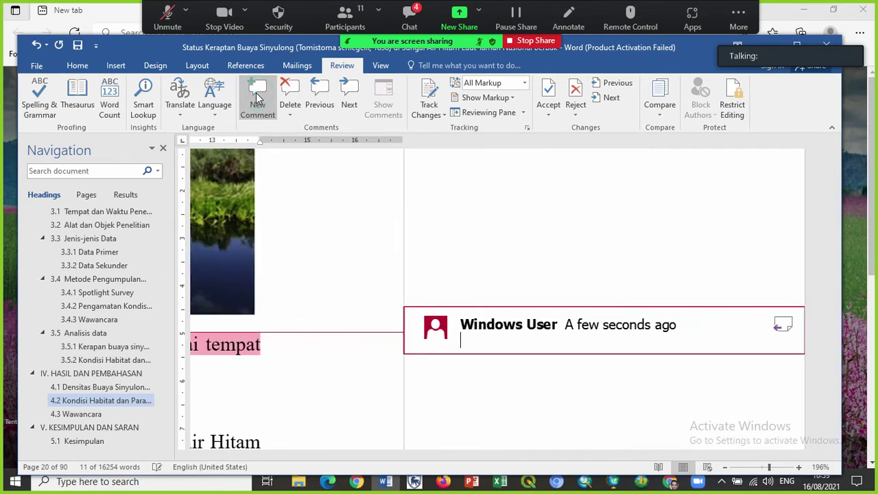
{"action": "type", "text": "Ini bu"}
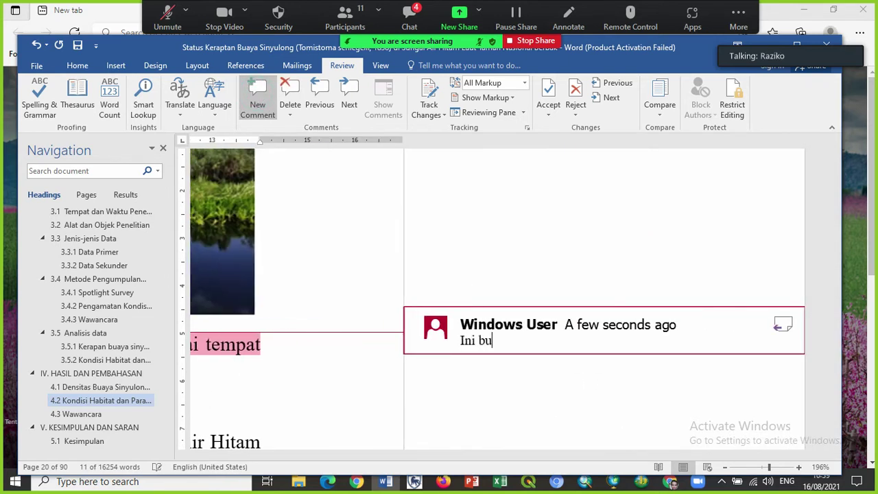
{"action": "type", "text": "kan tempay"}
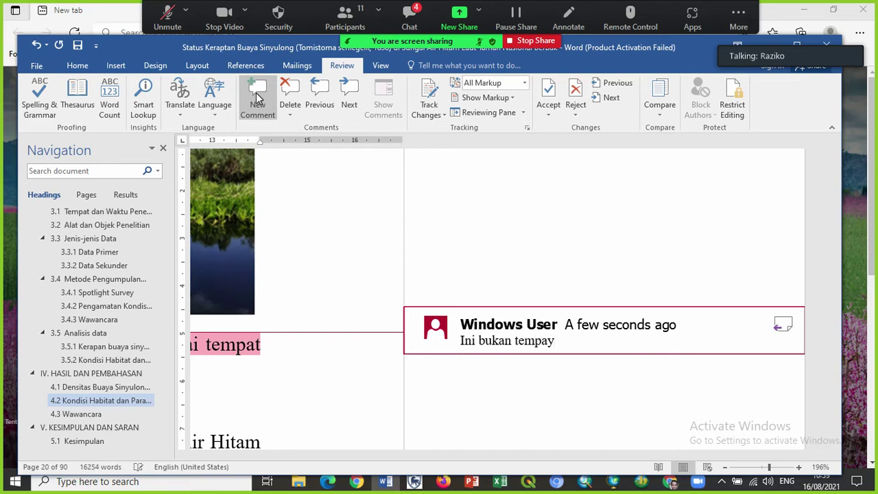
{"action": "key", "text": "BackSpace"}
{"action": "type", "text": "t buaya be"}
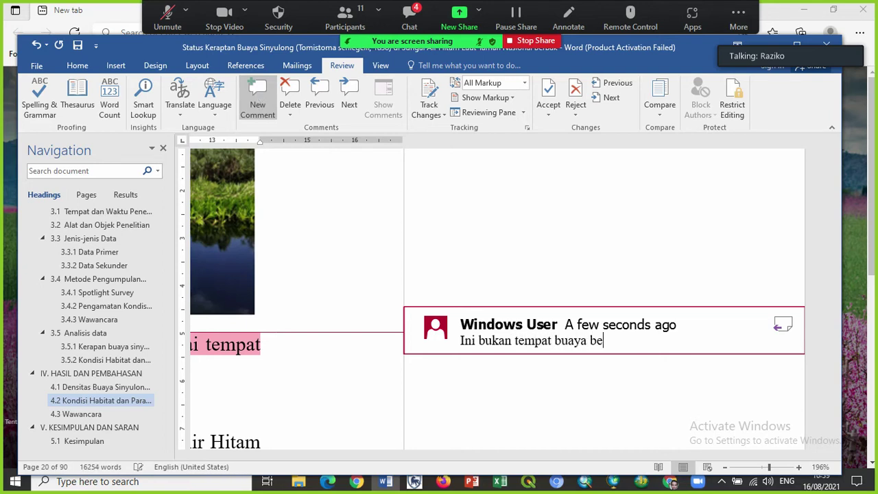
{"action": "type", "text": "rjemur"}
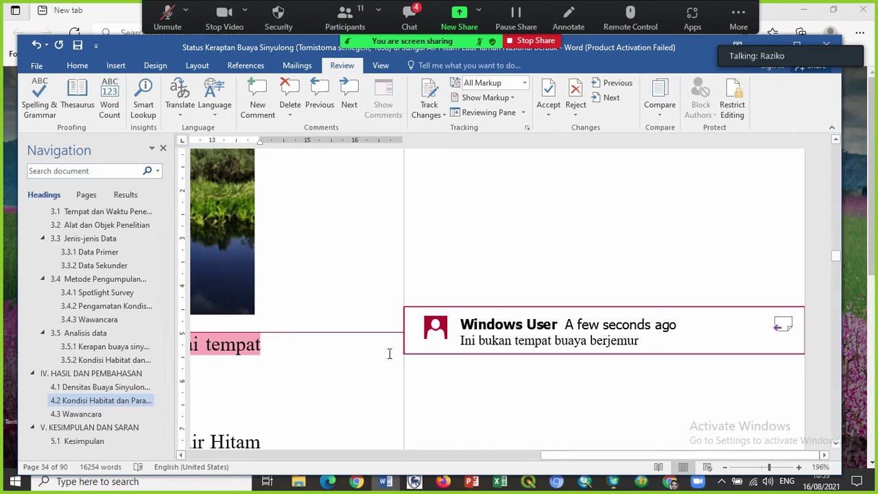
{"action": "left_click_drag", "start_coordinate": [576, 458], "coordinate": [330, 449]}
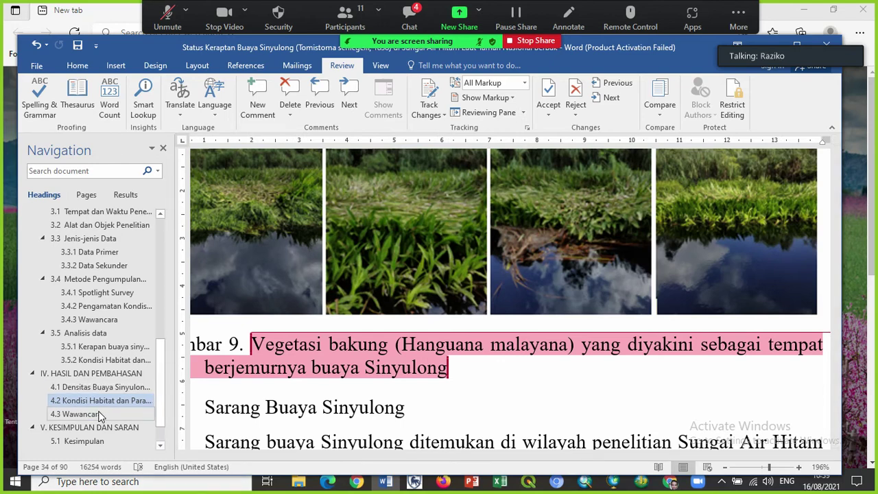
Start a comment reading "Tidak mach dengan" on the opening paragraph of section 4.3 Wawancara, from "Wawancara dilakukan" to "pada saat mencari".
{"action": "left_click", "coordinate": [76, 414]}
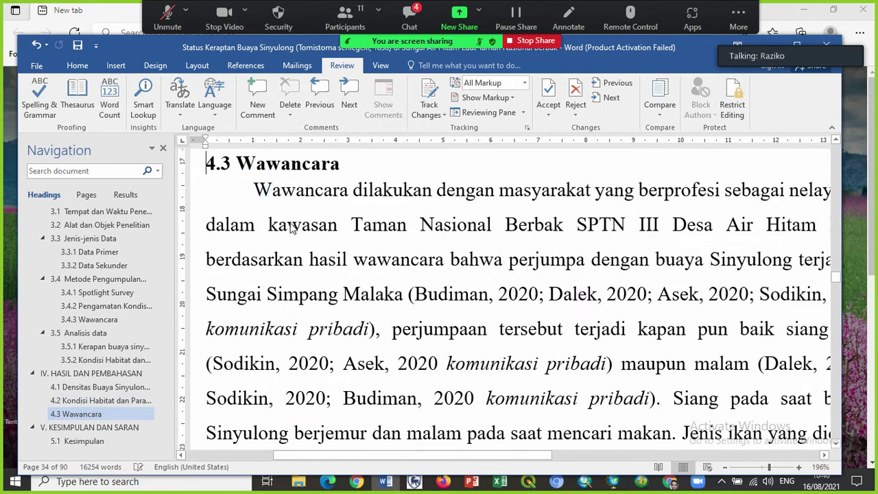
{"action": "left_click", "coordinate": [253, 190]}
{"action": "left_click_drag", "start_coordinate": [255, 190], "coordinate": [616, 434]}
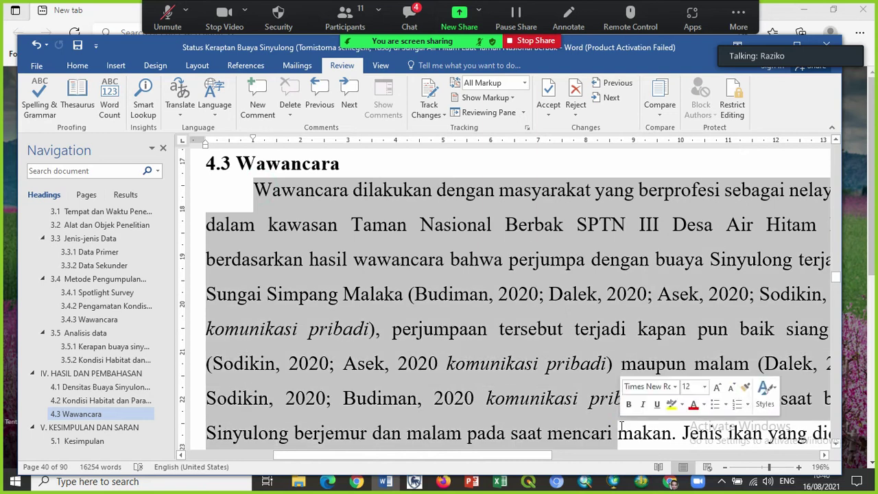
{"action": "left_click", "coordinate": [256, 97]}
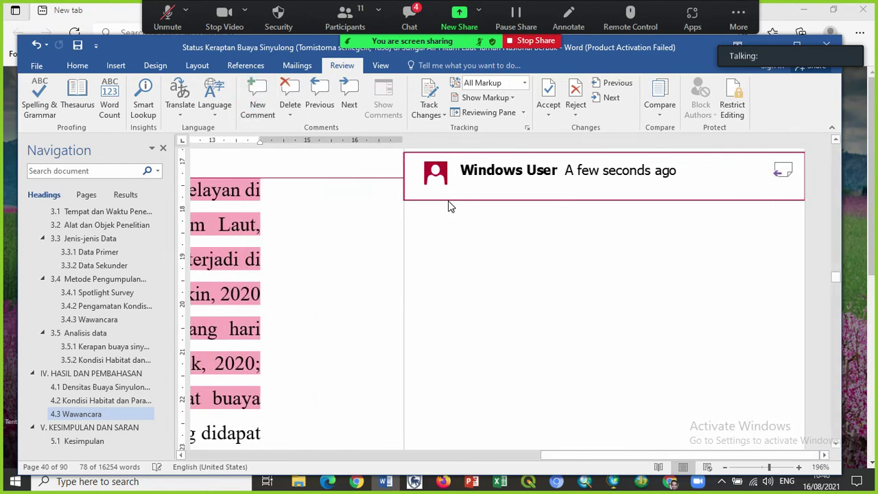
{"action": "type", "text": "tidak mach dengan "}
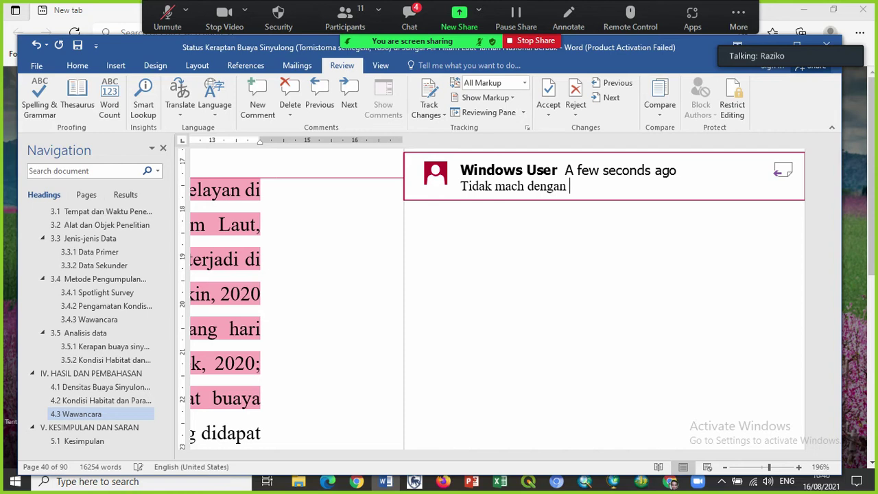
Complete the open comment so it reads "Tidak mach dengan wilayah penelitian".
{"action": "type", "text": "wilayah penelitian"}
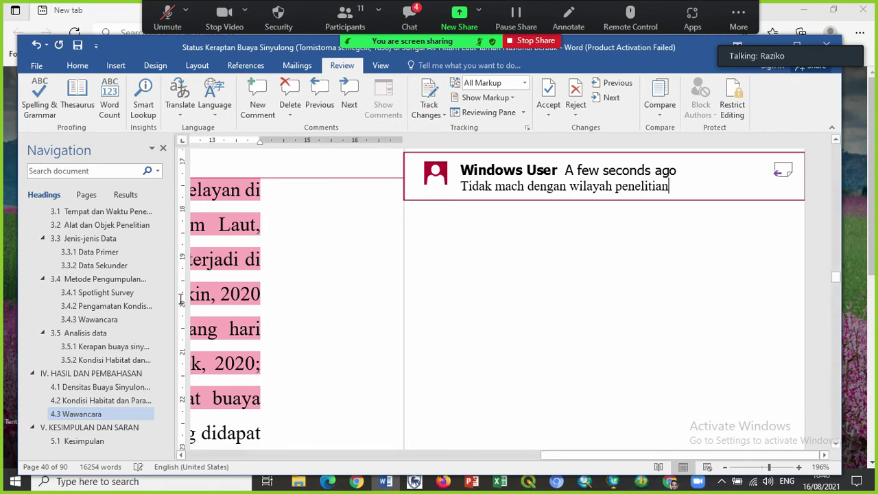
Examine section 3.5.2 on habitat conditions and environmental parameters, down to the vegetation analysis formulas, at 100% zoom.
{"action": "left_click", "coordinate": [116, 362]}
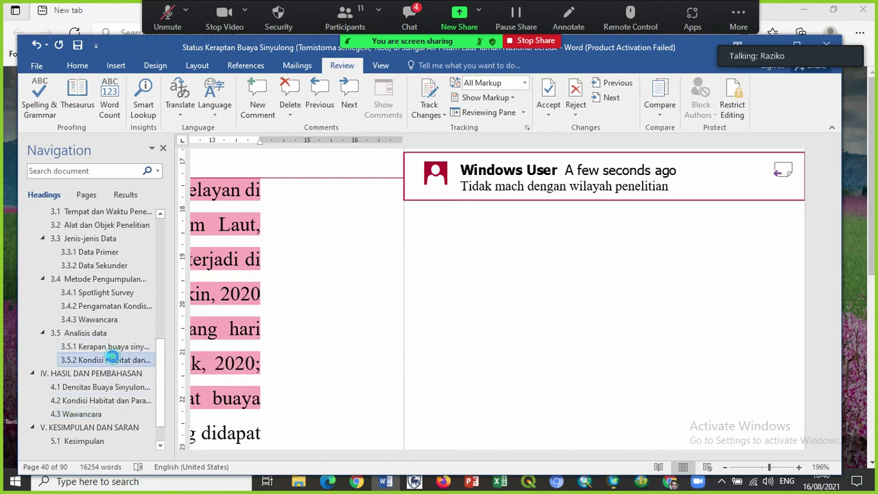
{"action": "scroll", "coordinate": [387, 296], "scroll_direction": "down", "scroll_amount": 6, "text": "ctrl"}
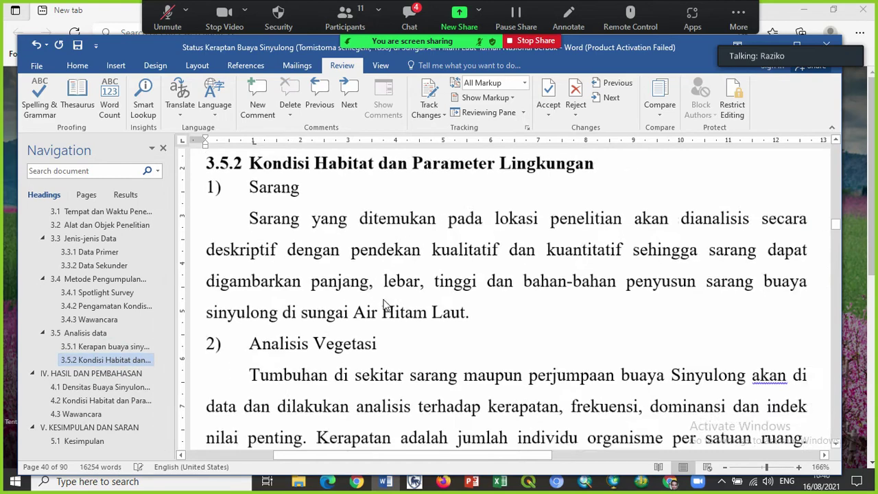
{"action": "scroll", "coordinate": [556, 305], "scroll_direction": "down", "scroll_amount": 2}
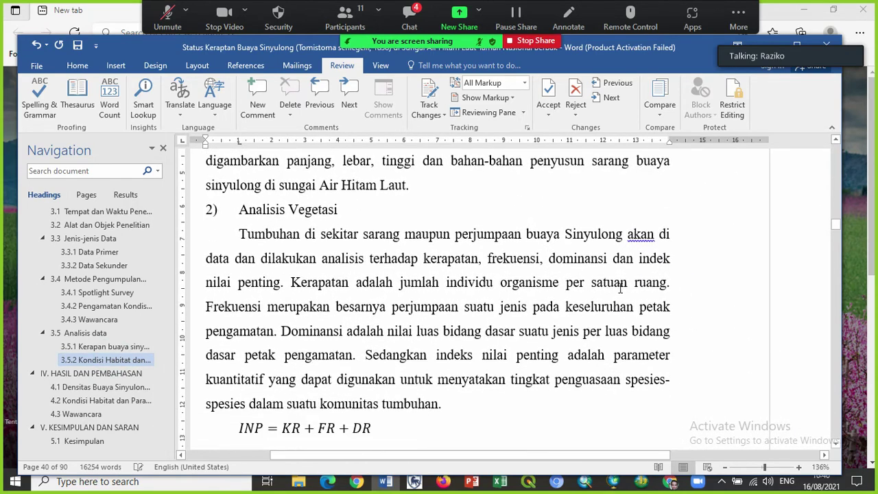
{"action": "left_click_drag", "start_coordinate": [836, 225], "coordinate": [836, 224]}
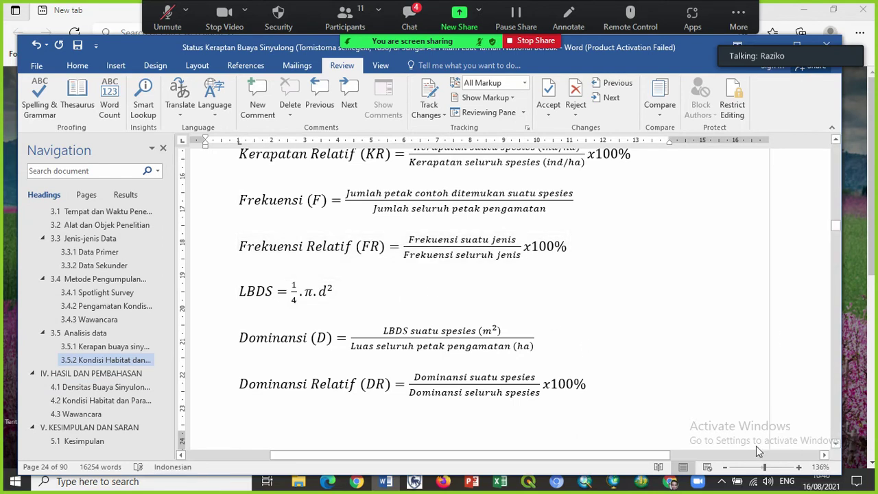
{"action": "left_click", "coordinate": [726, 468]}
{"action": "left_click", "coordinate": [726, 467]}
{"action": "left_click", "coordinate": [725, 467]}
{"action": "left_click", "coordinate": [725, 467]}
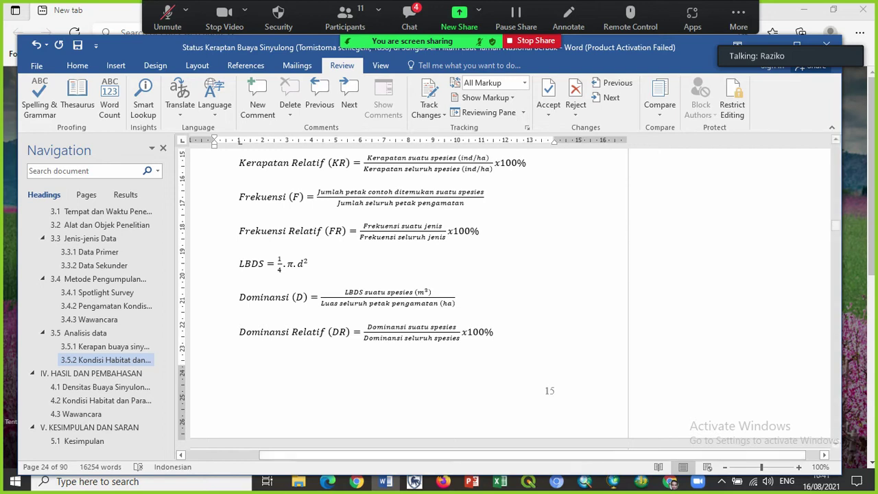
Examine the conclusions in section 5.1 Kesimpulan and the recommendations in section 5.2 Saran.
{"action": "left_click", "coordinate": [101, 440]}
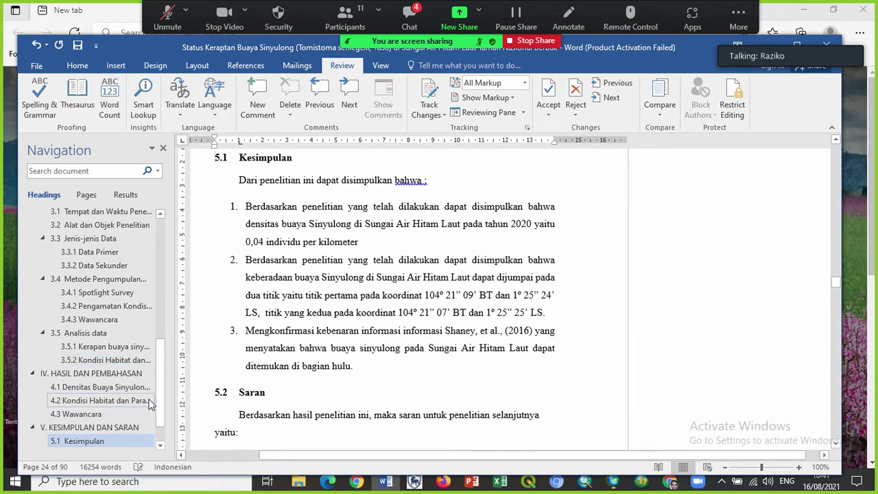
{"action": "scroll", "coordinate": [101, 414], "scroll_direction": "down", "scroll_amount": 1}
{"action": "left_click", "coordinate": [73, 418]}
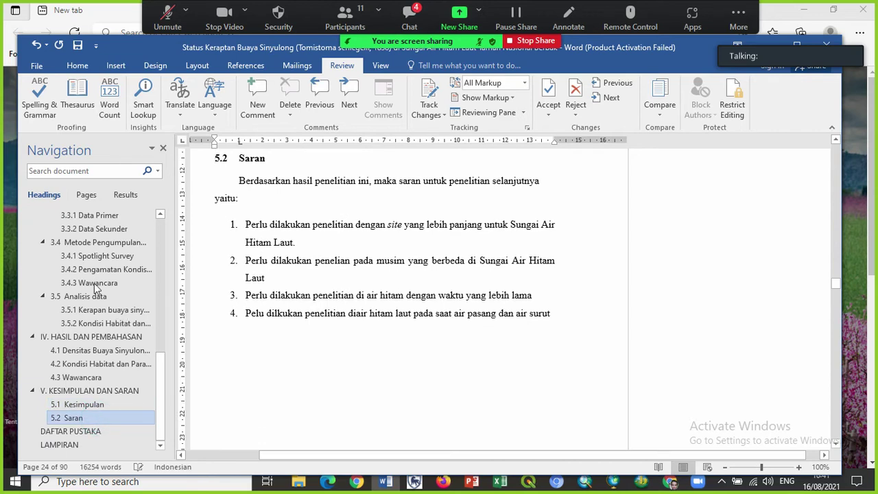
Unmute the microphone in the Zoom meeting and mute it again.
{"action": "left_click", "coordinate": [168, 25]}
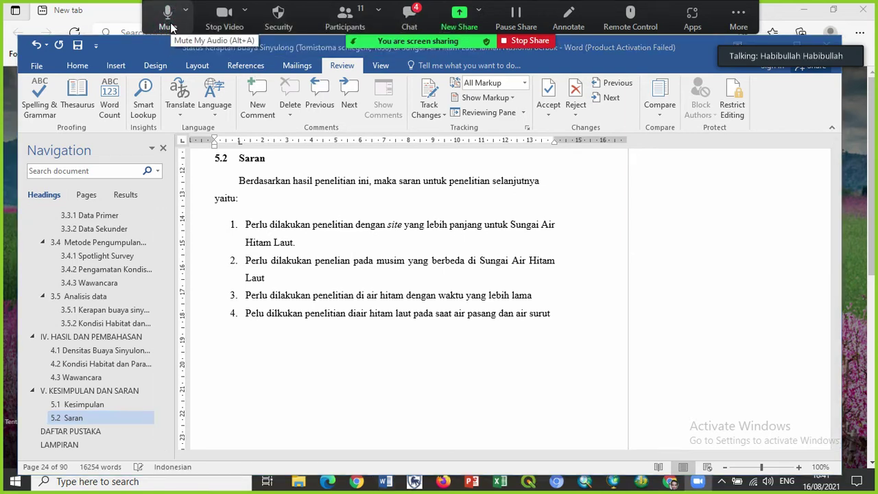
{"action": "left_click", "coordinate": [168, 21]}
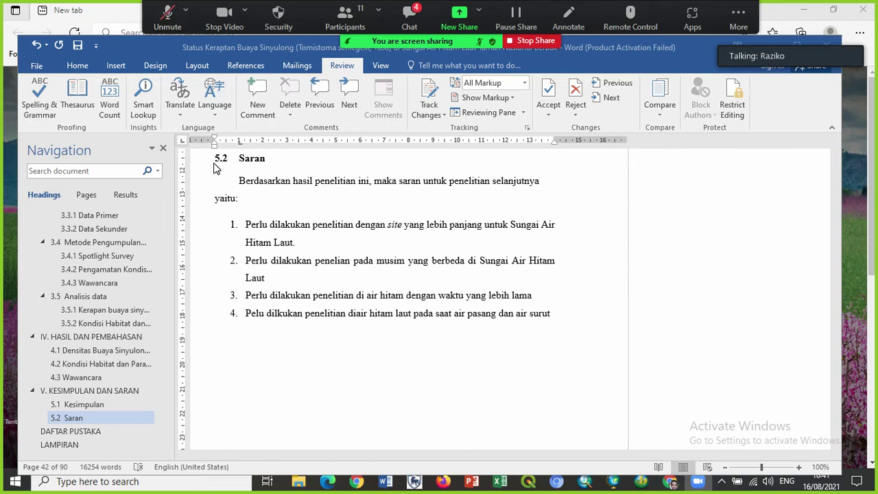
Attach a new comment to the four numbered recommendations under 5.2 Saran.
{"action": "left_click", "coordinate": [294, 242]}
{"action": "left_click", "coordinate": [294, 242]}
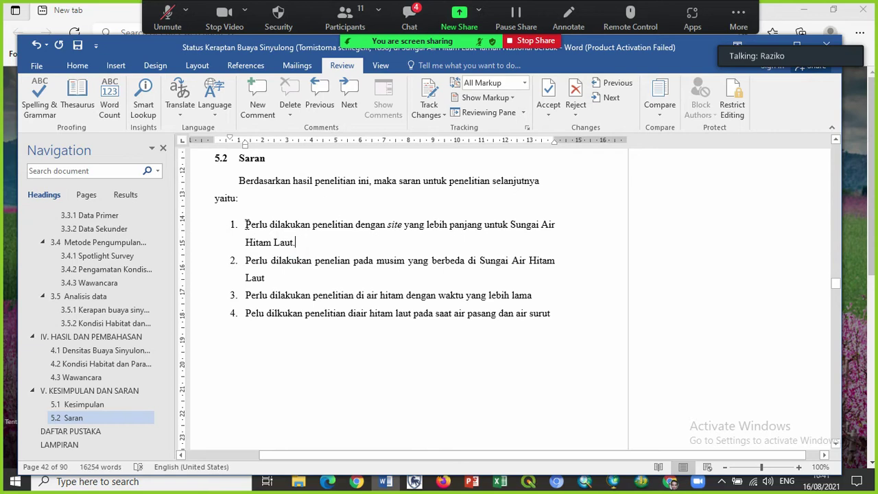
{"action": "left_click_drag", "start_coordinate": [246, 225], "coordinate": [559, 313]}
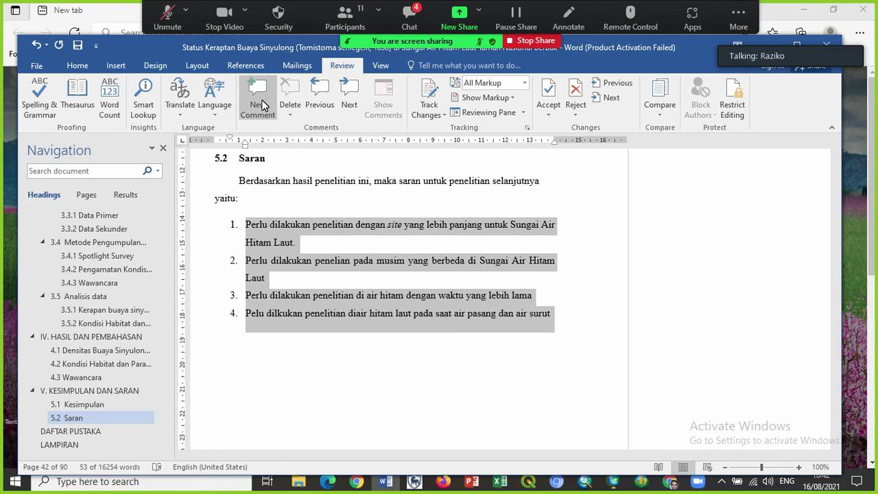
{"action": "left_click", "coordinate": [261, 104]}
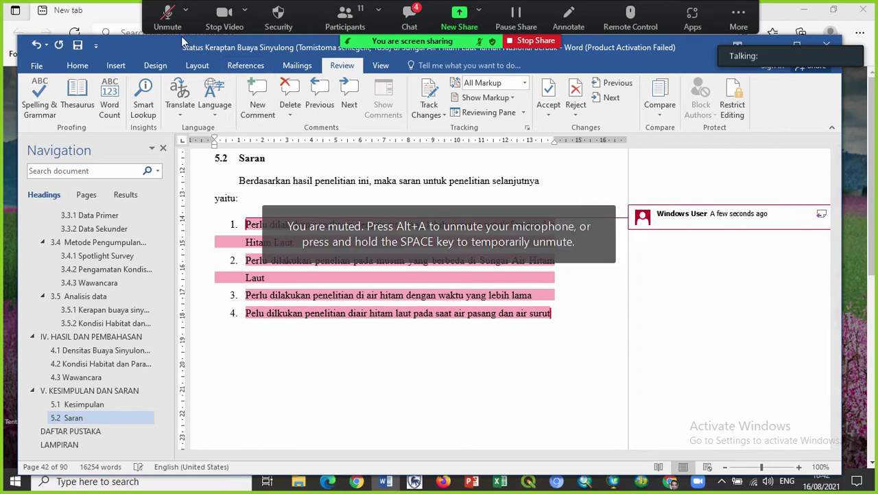
Briefly turn the Zoom meeting microphone on and back off.
{"action": "left_click", "coordinate": [168, 19]}
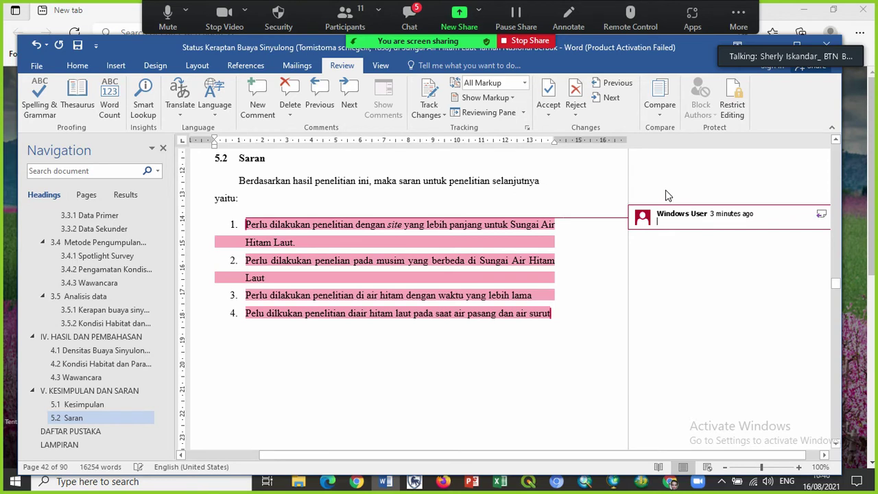
{"action": "left_click", "coordinate": [167, 15]}
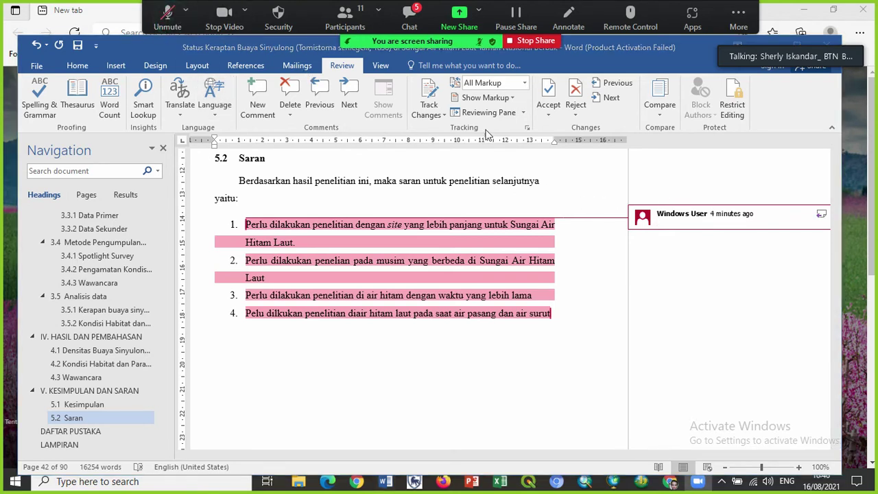
Enter "Review llgi" as the text of the comment on the Saran recommendations.
{"action": "left_click", "coordinate": [676, 227]}
{"action": "type", "text": "re"}
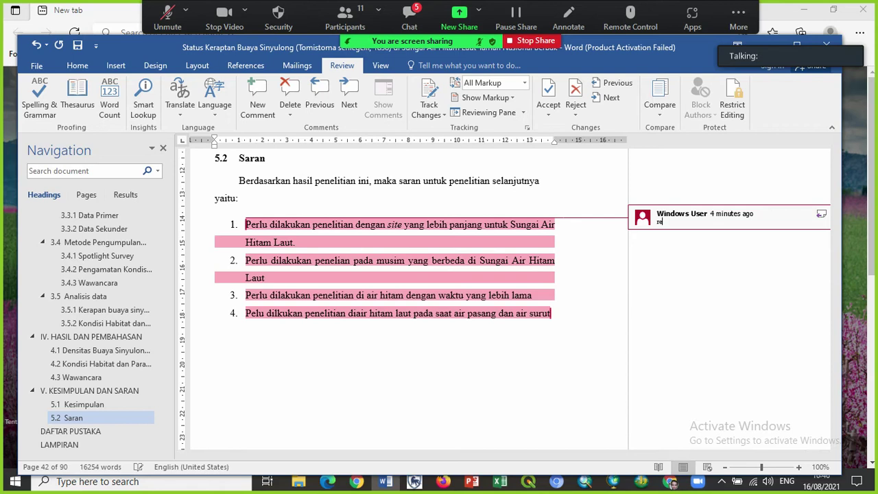
{"action": "type", "text": "view lla"}
{"action": "key", "text": "BackSpace"}
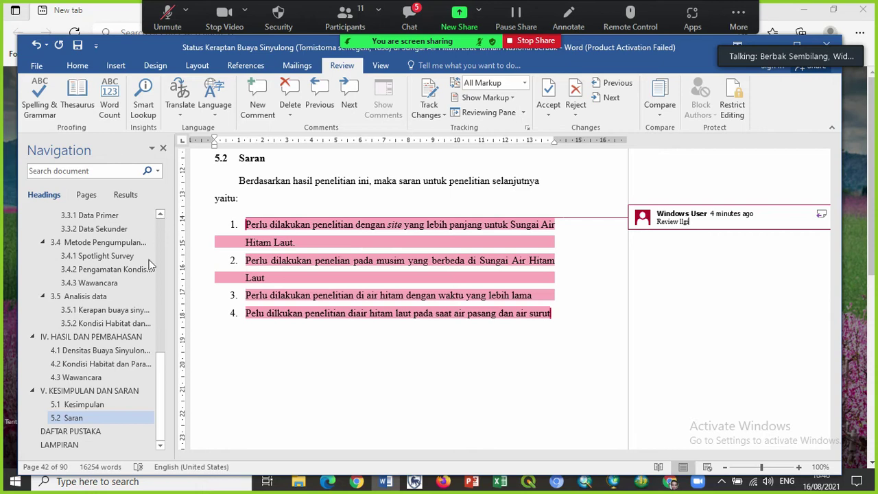
Unmute the microphone in the Zoom meeting and go to section 4.1 on the Sinyulong crocodile density.
{"action": "left_click", "coordinate": [168, 17]}
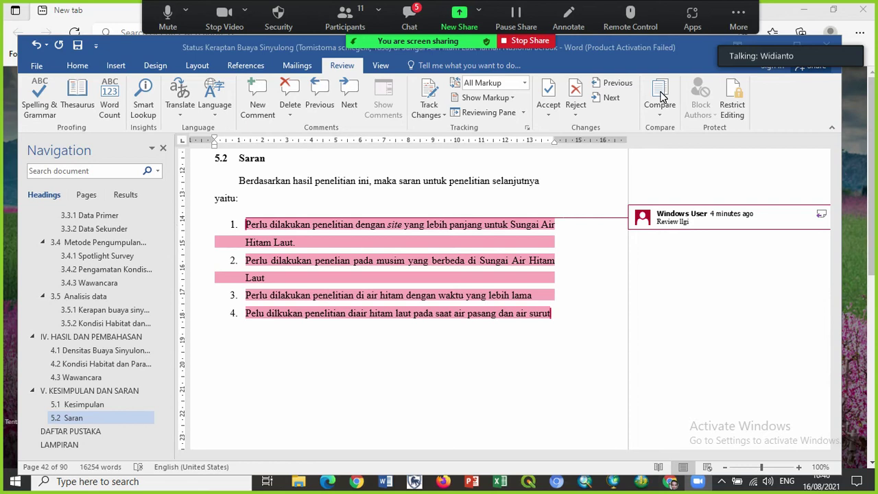
{"action": "mouse_move", "coordinate": [785, 44]}
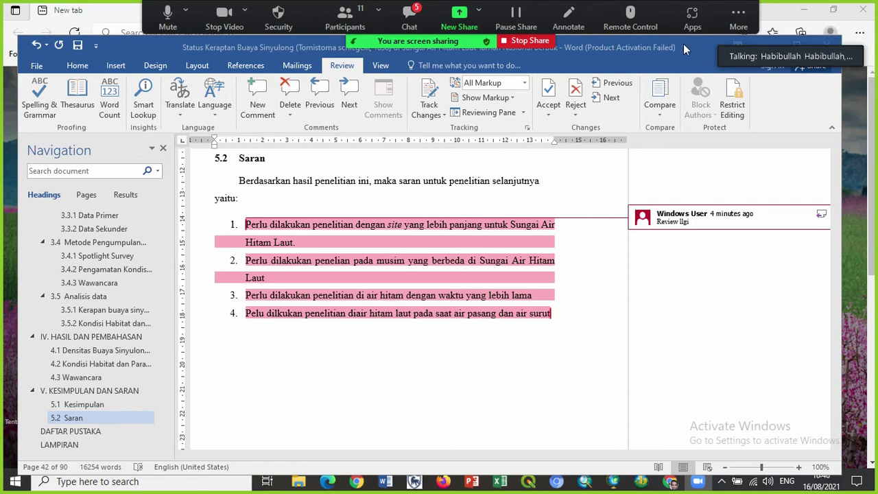
{"action": "mouse_move", "coordinate": [713, 55]}
{"action": "left_click", "coordinate": [77, 352]}
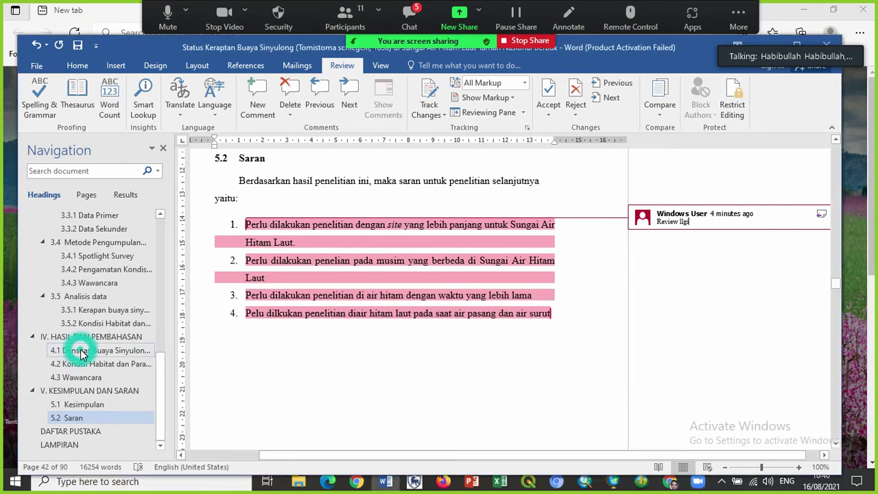
{"action": "left_click", "coordinate": [89, 352]}
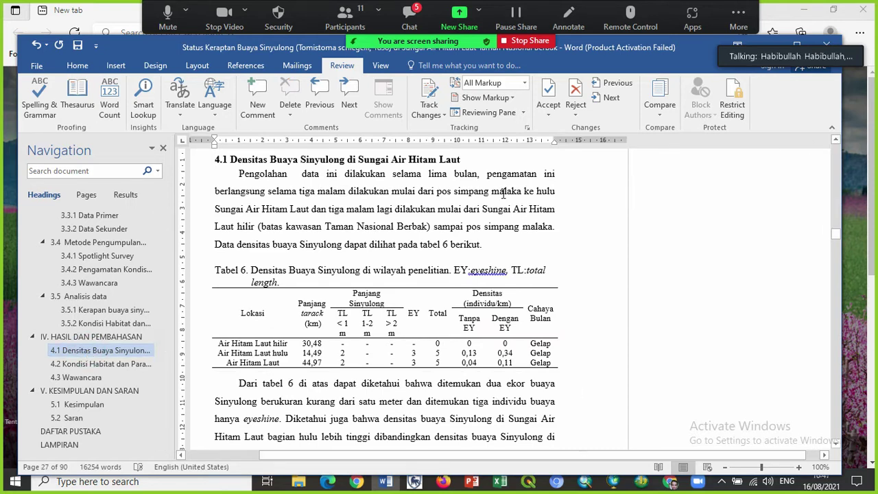
Attach a comment to the full thesis title on the cover page, starting with the line "Judul kurang pas".
{"action": "left_click_drag", "start_coordinate": [162, 415], "coordinate": [160, 199]}
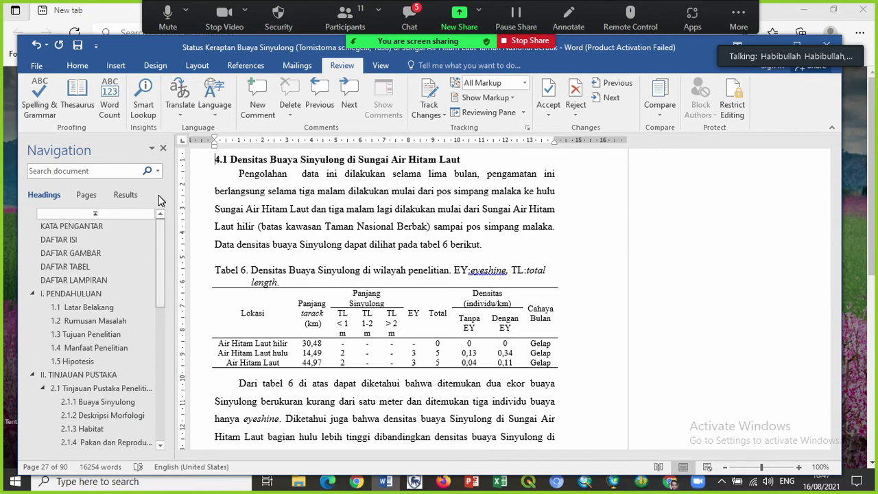
{"action": "left_click", "coordinate": [94, 224]}
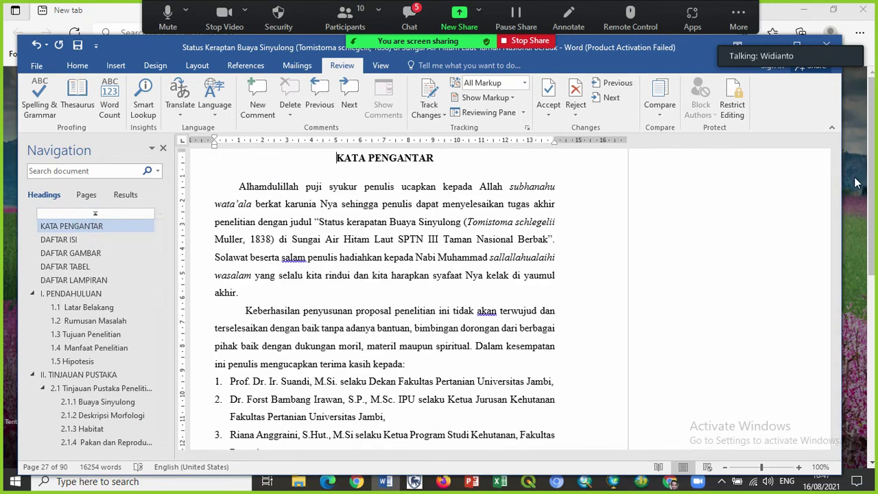
{"action": "left_click_drag", "start_coordinate": [835, 161], "coordinate": [837, 147]}
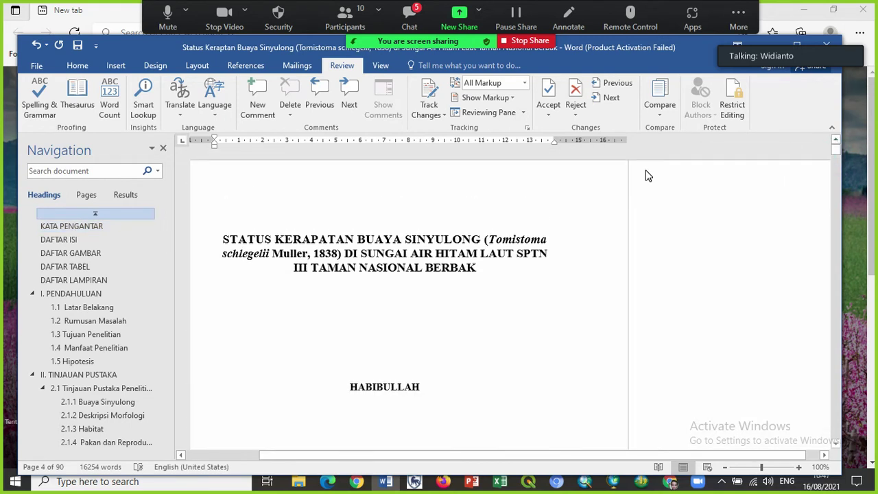
{"action": "left_click_drag", "start_coordinate": [221, 238], "coordinate": [481, 269]}
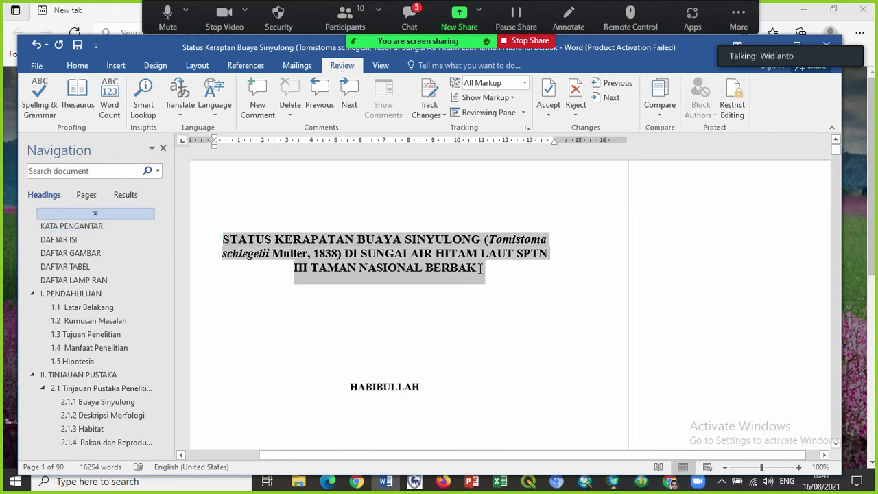
{"action": "left_click", "coordinate": [257, 103]}
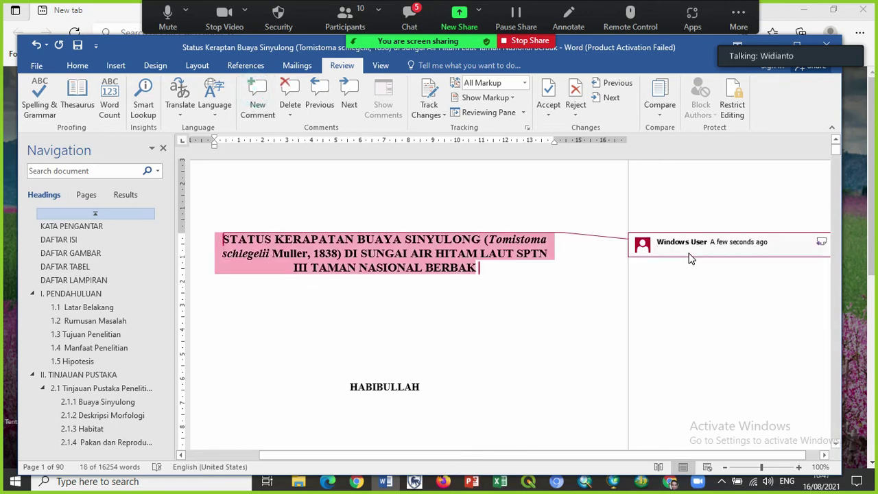
{"action": "type", "text": "judu"}
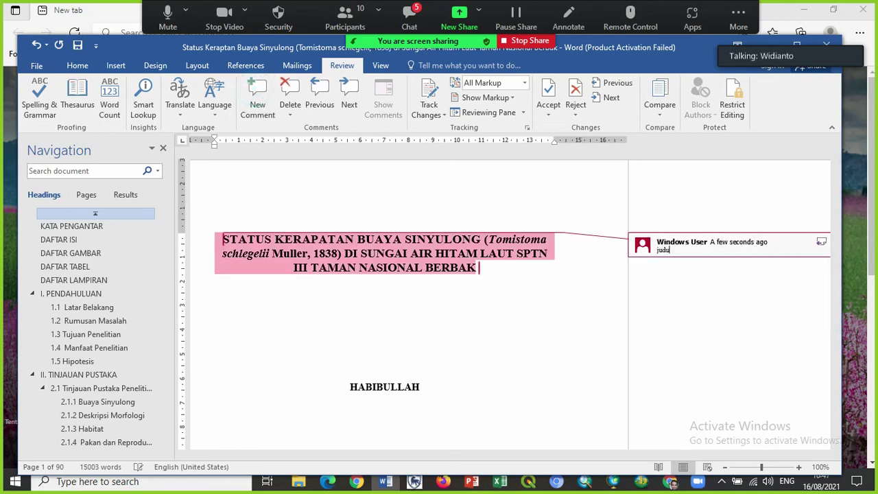
{"action": "type", "text": "l kaurang pas"}
{"action": "key", "text": "Return"}
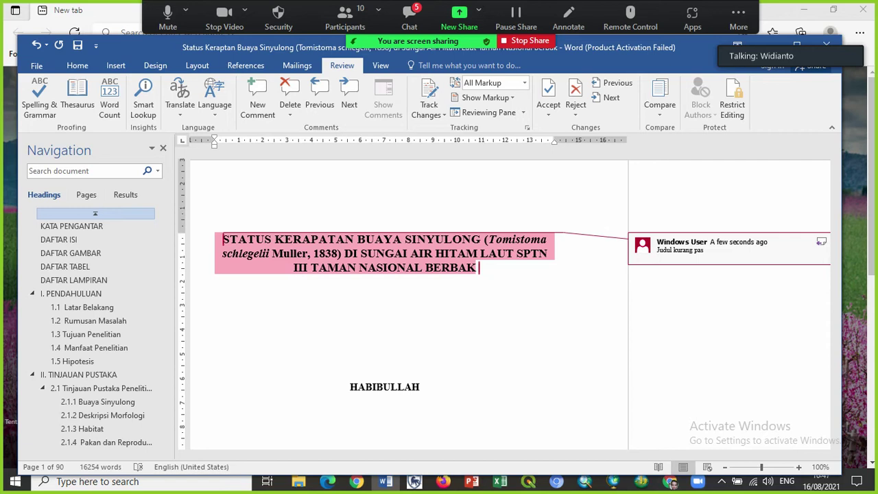
Add the lines "AIR HITAM LAUT TAMAN NASIONAL BERBAK" and "HARUS SINGKRON JUDUL DAN ISI" to the title comment and save the document.
{"action": "type", "text": "AIR HITAM LAUT TAMAN NASI"}
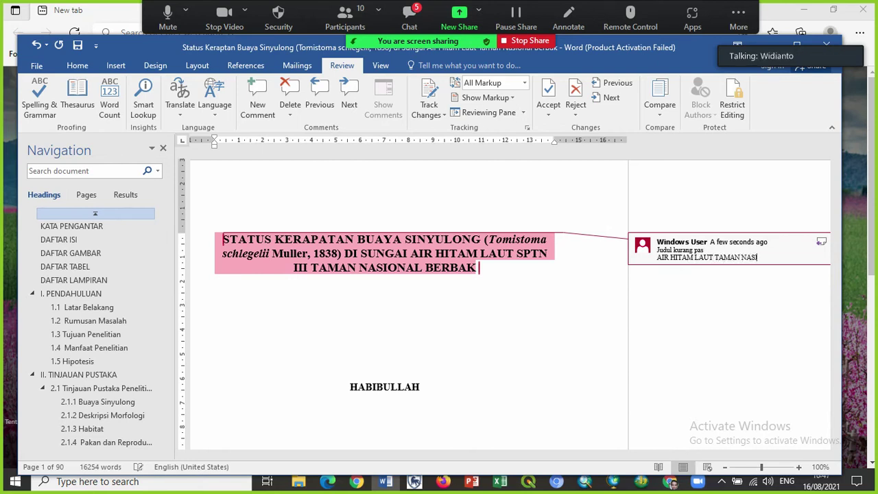
{"action": "type", "text": "ONAL BERBAK"}
{"action": "key", "text": "Return"}
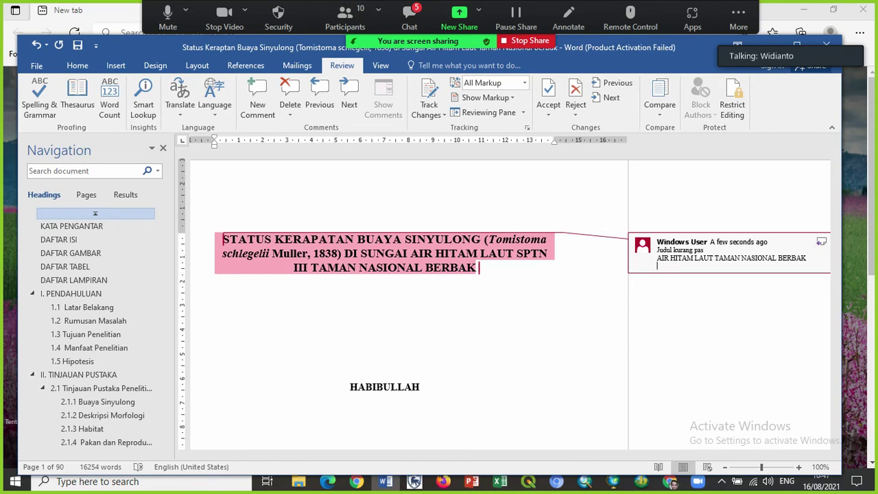
{"action": "type", "text": "HARUS SINGKRON JUDUL DAN ISI"}
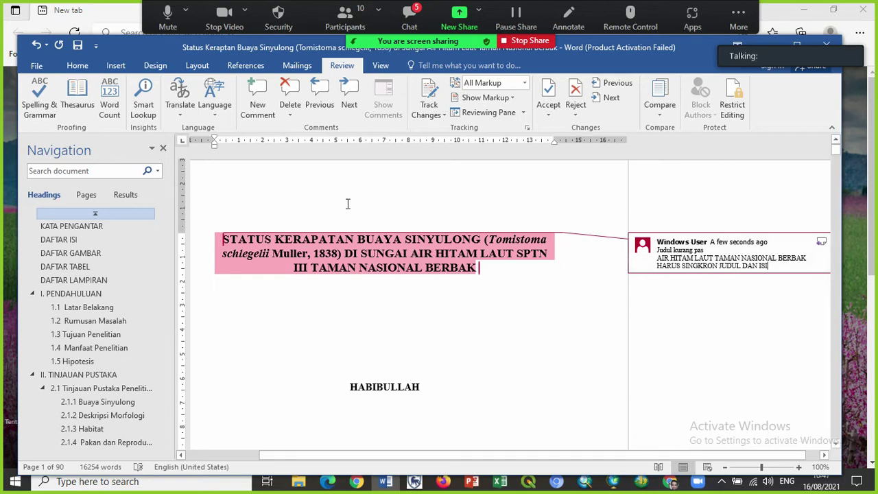
{"action": "left_click", "coordinate": [78, 44]}
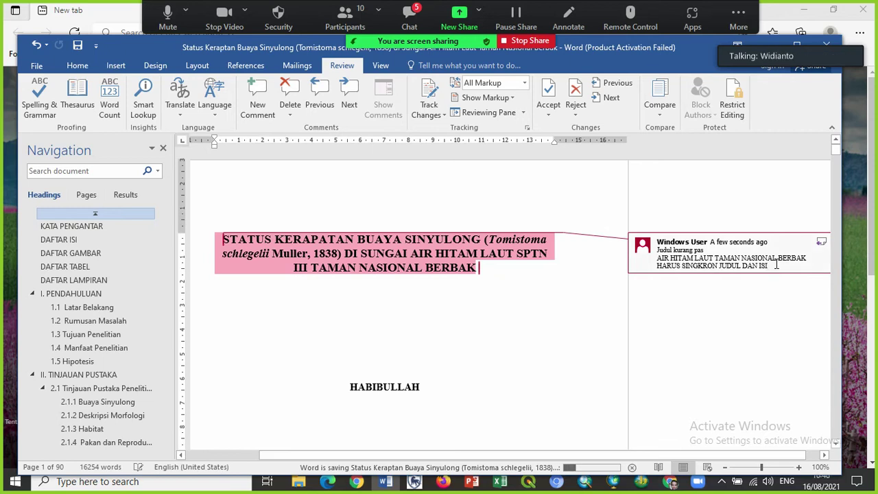
Add a further line "NOMEN CLATURE" to the comment on the thesis title.
{"action": "key", "text": "Return"}
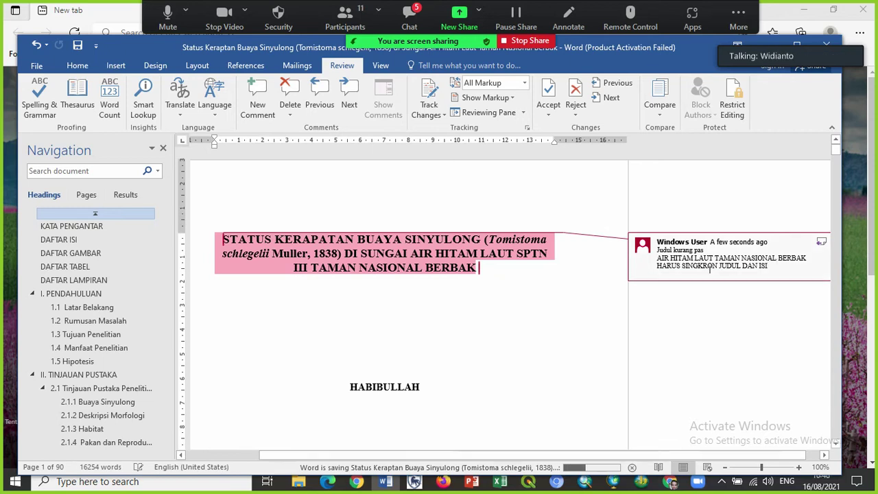
{"action": "type", "text": "NOMEN "}
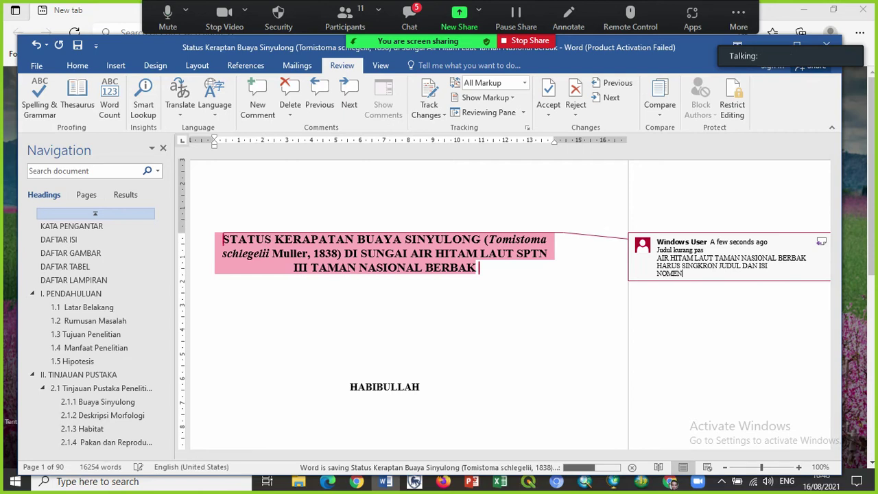
{"action": "type", "text": "CLATURE"}
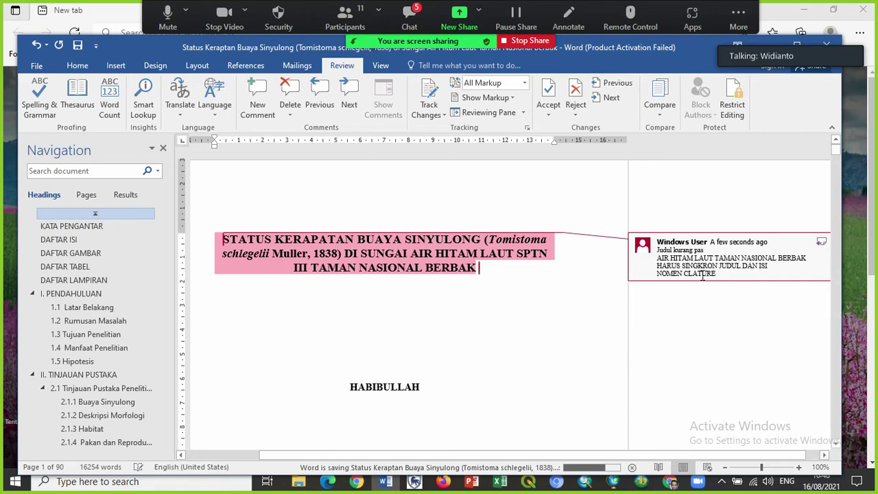
Append "WILAYAH III" after "NOMEN CLATURE" in the comment on the thesis title.
{"action": "type", "text": "WILAYAH III"}
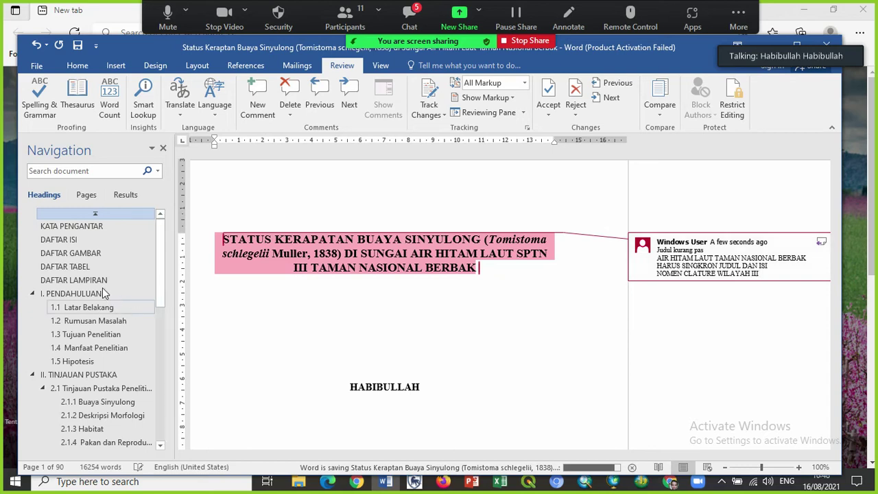
Attach a comment to the words "penyusunan proposal" in the KATA PENGANTAR and enter "SKRIPSI" in its comment thread.
{"action": "left_click", "coordinate": [83, 229]}
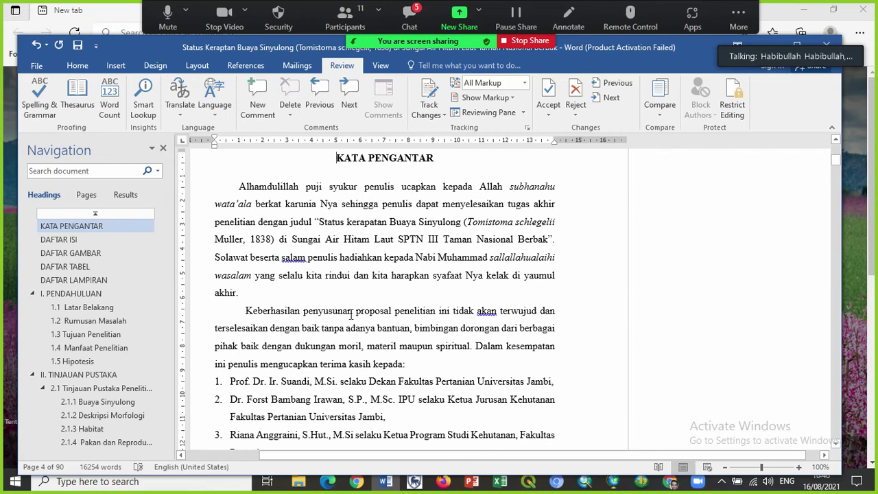
{"action": "left_click_drag", "start_coordinate": [304, 310], "coordinate": [376, 315]}
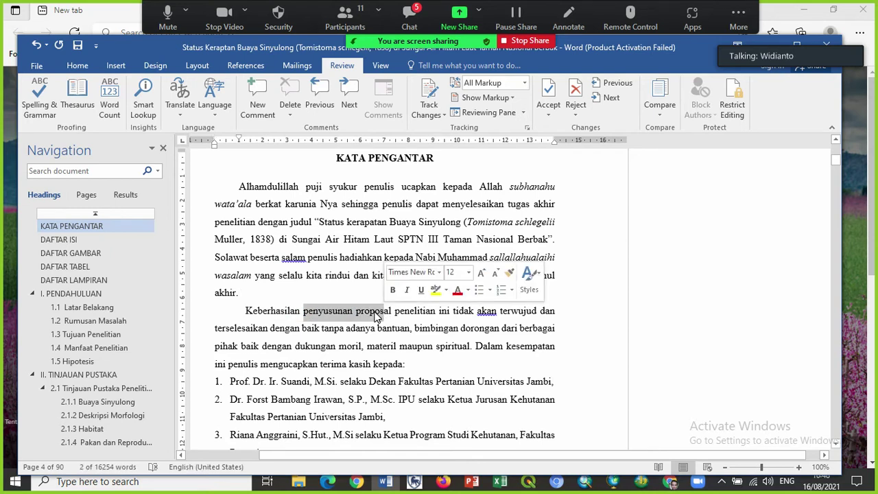
{"action": "left_click", "coordinate": [260, 101]}
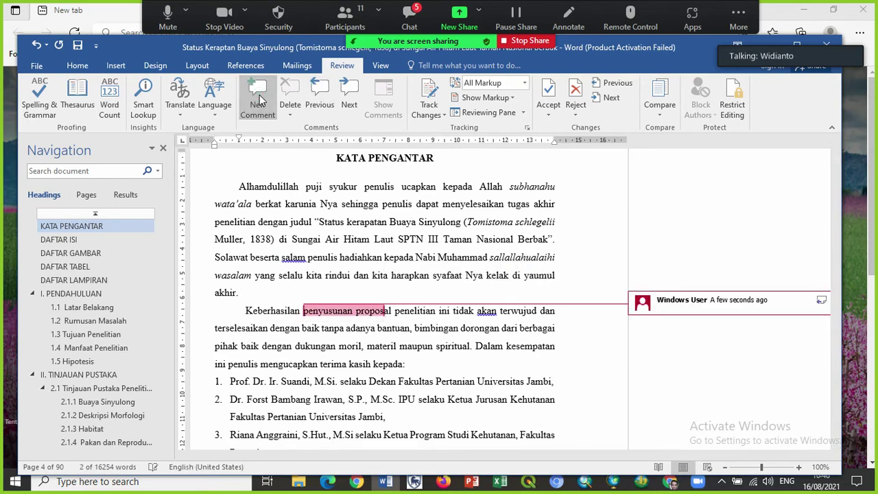
{"action": "double_click", "coordinate": [259, 101]}
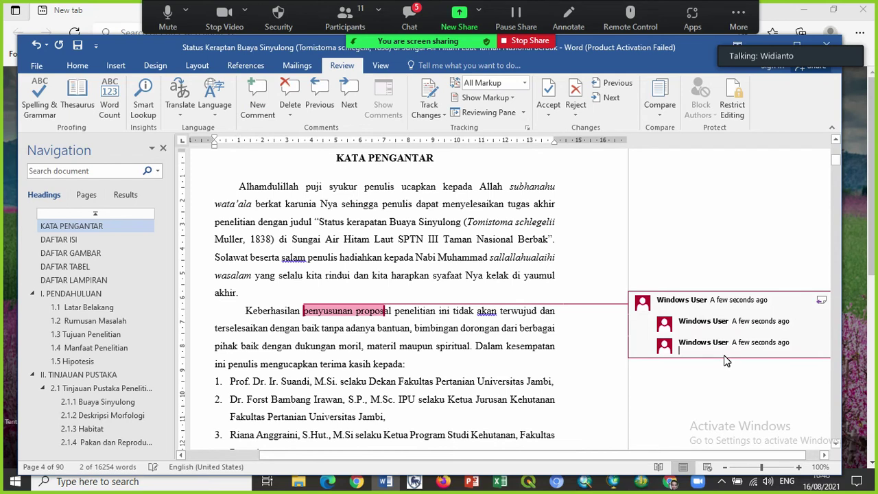
{"action": "type", "text": "SKRIPSI"}
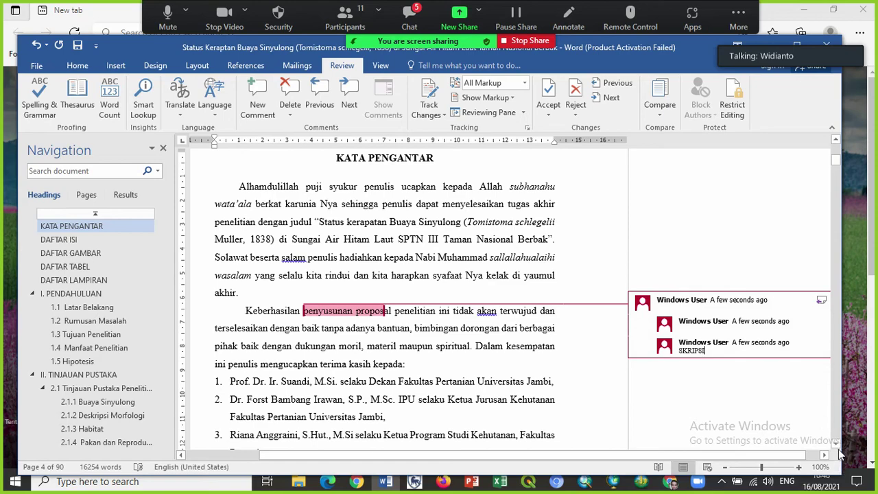
Insert the word "Balai" before "Taman Nasional Berbak dan Sembilang" in item 6 of the acknowledgements list.
{"action": "left_click", "coordinate": [836, 445]}
{"action": "left_click", "coordinate": [836, 445]}
{"action": "left_click", "coordinate": [836, 445]}
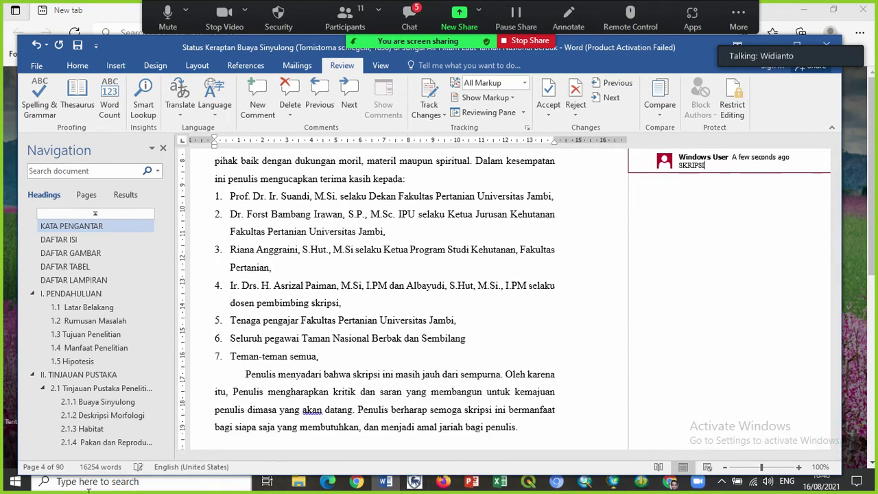
{"action": "left_click", "coordinate": [301, 338]}
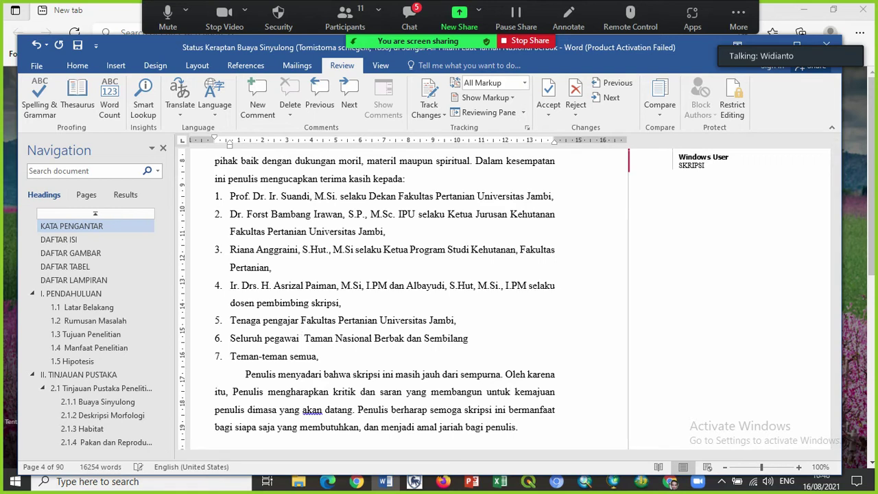
{"action": "type", "text": "bALAI"}
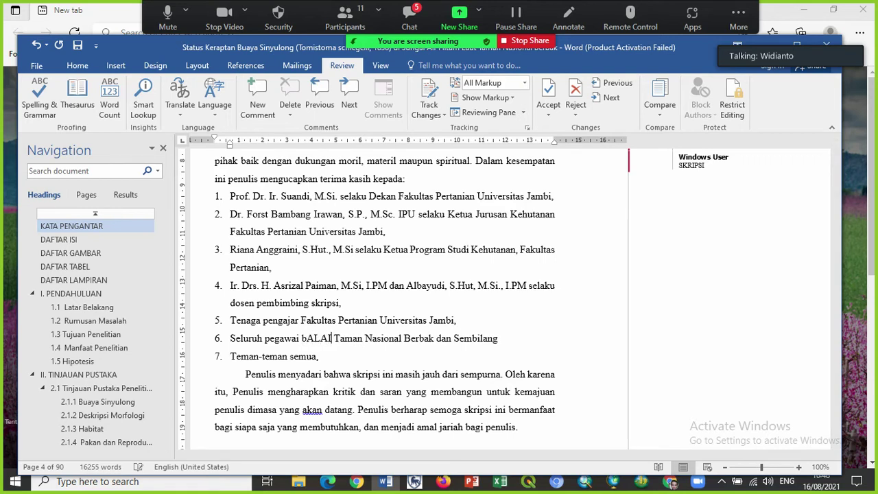
{"action": "key", "text": "BackSpace"}
{"action": "key", "text": "BackSpace"}
{"action": "key", "text": "BackSpace"}
{"action": "key", "text": "BackSpace"}
{"action": "key", "text": "BackSpace"}
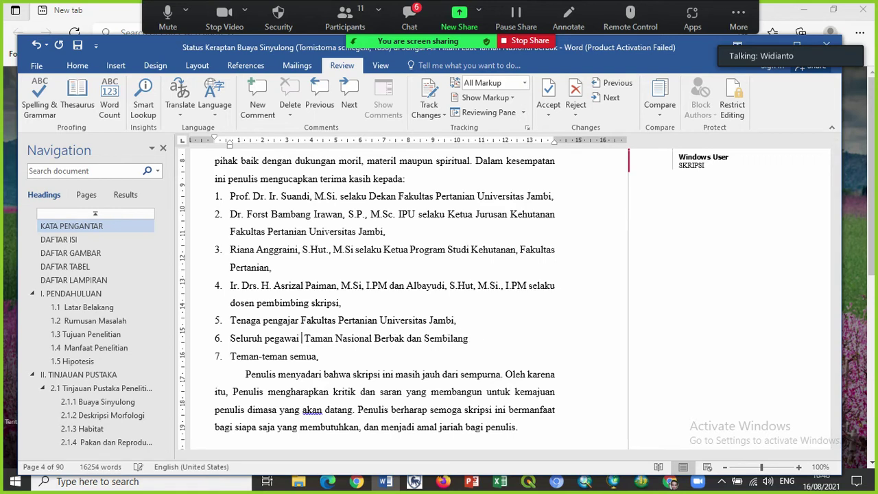
{"action": "type", "text": "Balai"}
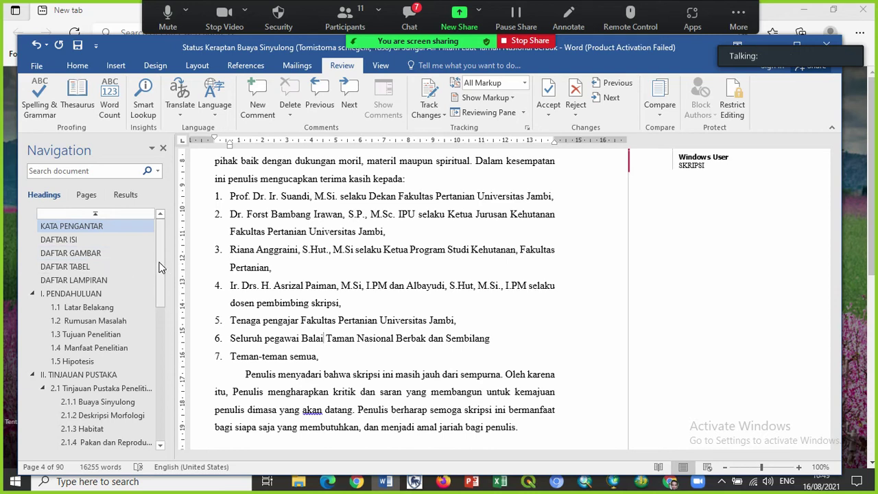
Comment "Dibawah pengelolaan balai tnbs" on "lokasi ini berada di dalam pengawasan Taman Nasional Berbak" in section 1.1 Latar Belakang.
{"action": "left_click", "coordinate": [836, 445]}
{"action": "left_click_drag", "start_coordinate": [836, 444], "coordinate": [835, 446]}
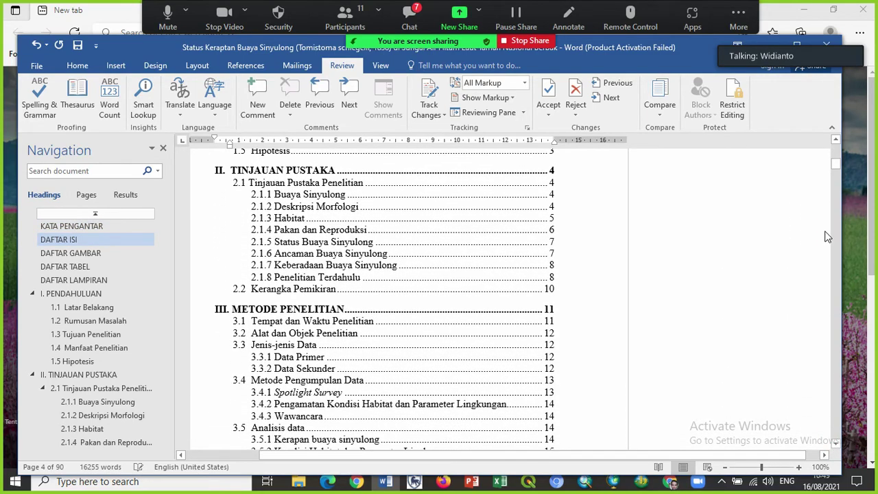
{"action": "left_click", "coordinate": [73, 307]}
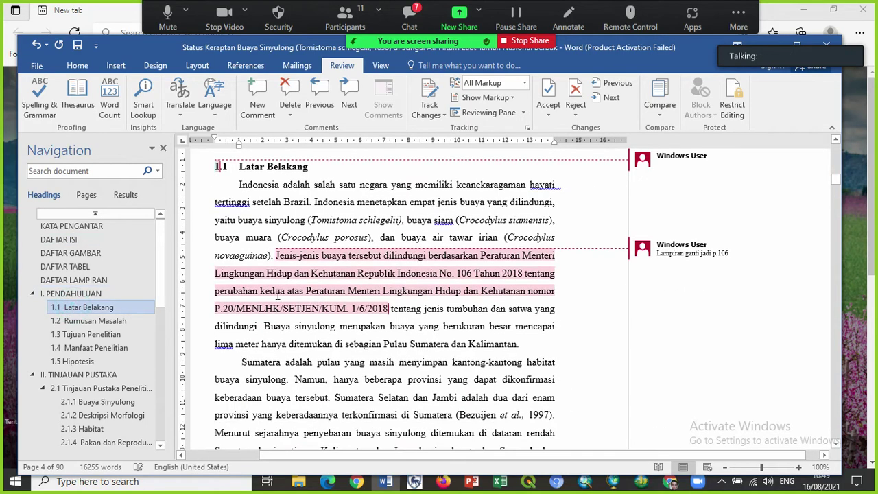
{"action": "left_click_drag", "start_coordinate": [839, 180], "coordinate": [839, 184]}
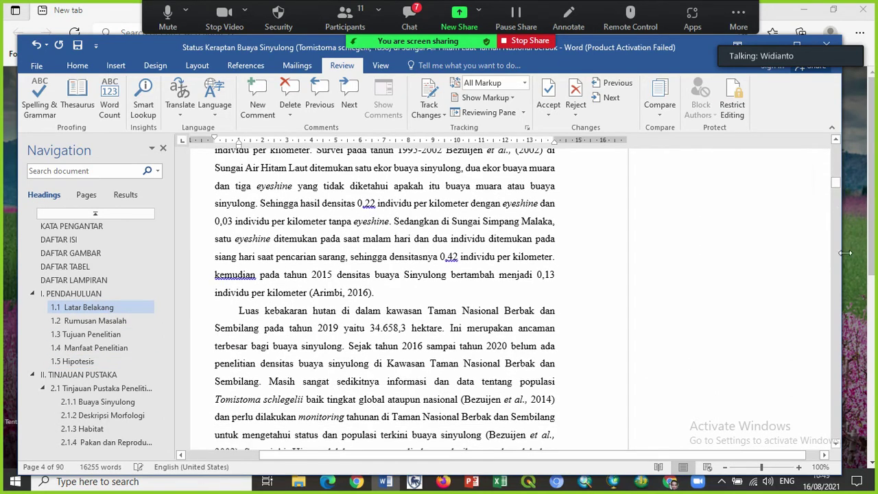
{"action": "left_click", "coordinate": [835, 140]}
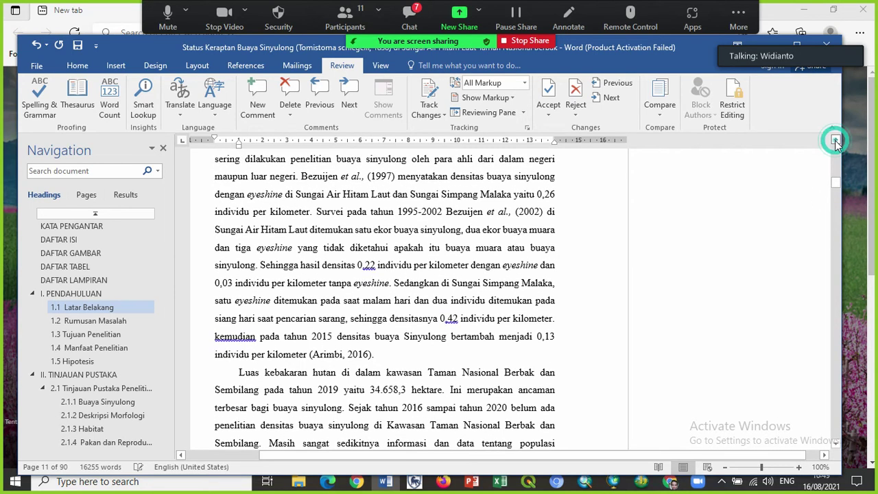
{"action": "left_click", "coordinate": [835, 446]}
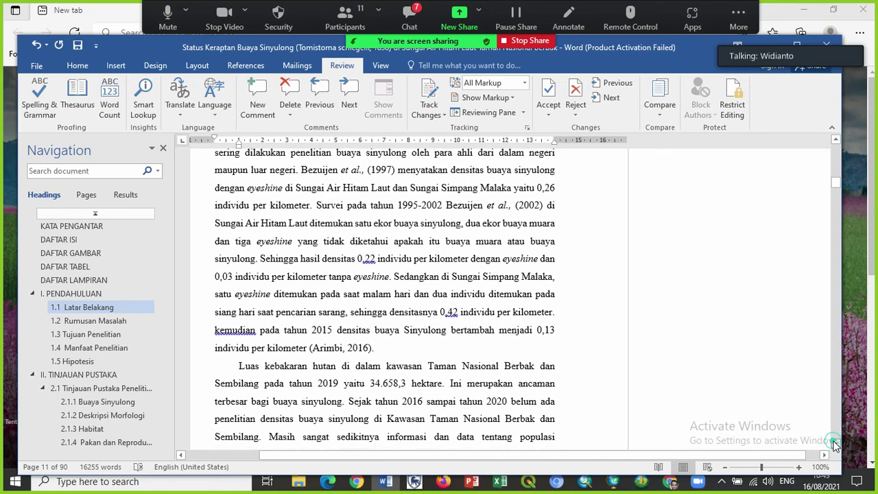
{"action": "left_click", "coordinate": [835, 446]}
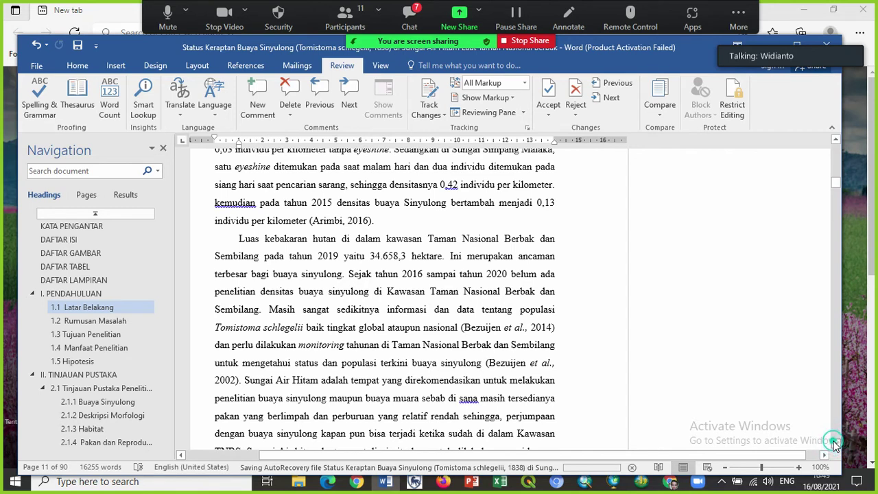
{"action": "left_click", "coordinate": [835, 446]}
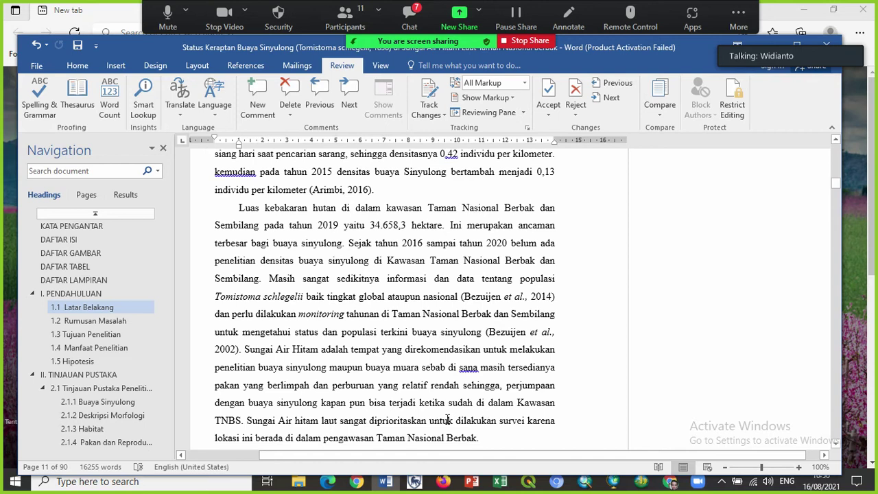
{"action": "left_click_drag", "start_coordinate": [215, 437], "coordinate": [473, 439]}
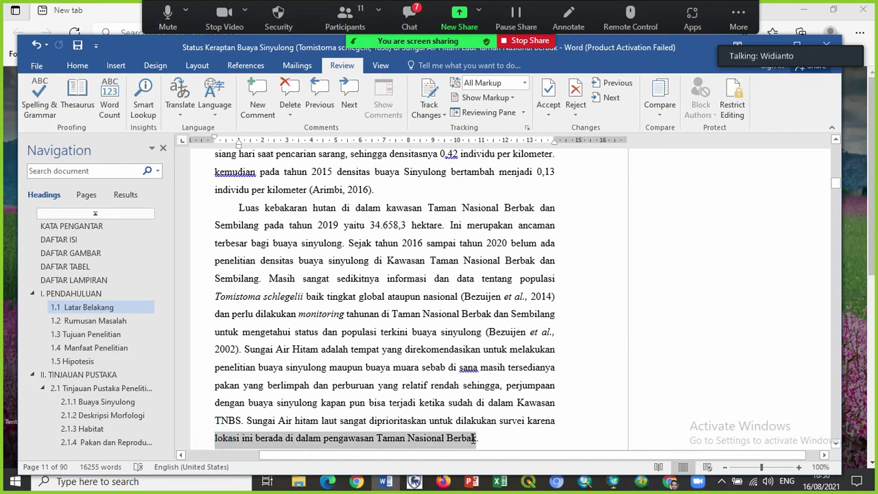
{"action": "left_click", "coordinate": [299, 278]}
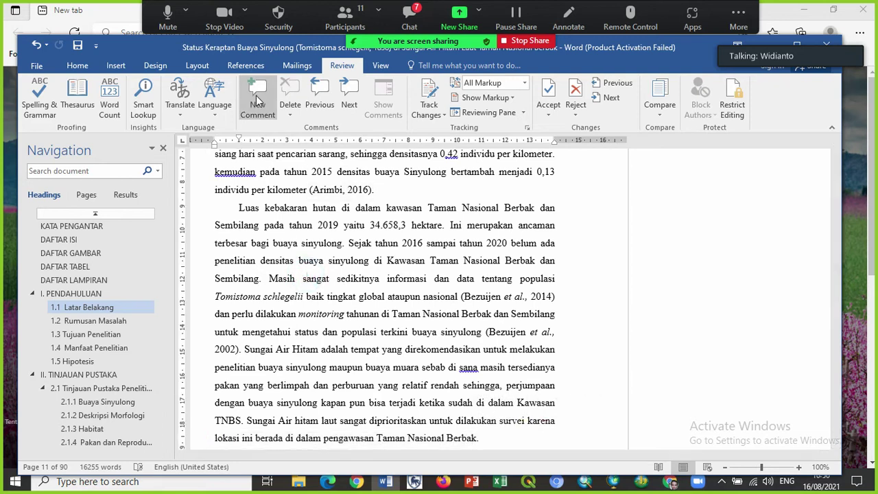
{"action": "left_click_drag", "start_coordinate": [340, 421], "coordinate": [459, 439]}
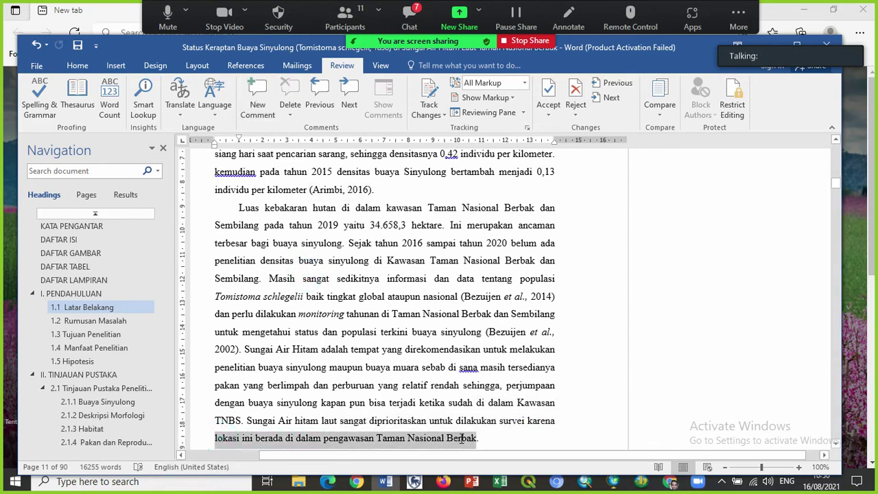
{"action": "left_click", "coordinate": [259, 90]}
{"action": "type", "text": "di"}
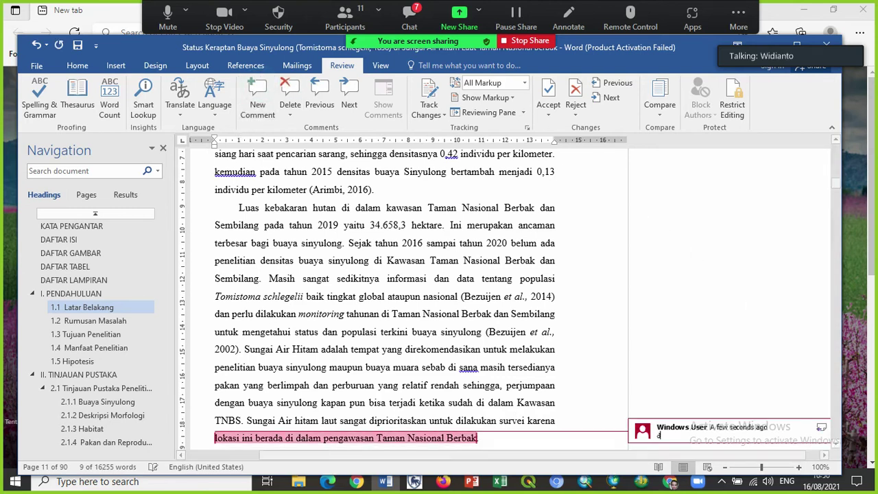
{"action": "type", "text": "bawah"}
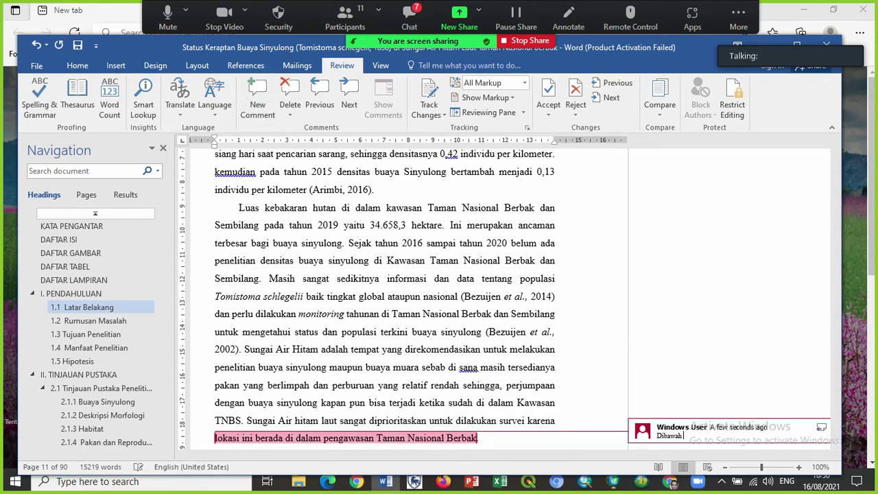
{"action": "type", "text": " penga"}
{"action": "type", "text": "lolaan balai tnbs"}
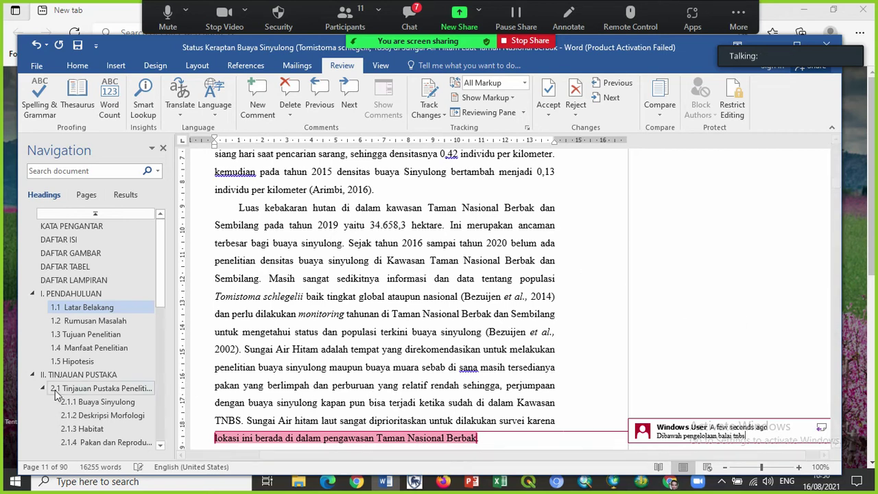
Correct "senpit" to "sempit" in the first paragraph of section 2.1.2 Deskripsi Morfologi.
{"action": "left_click", "coordinate": [75, 390]}
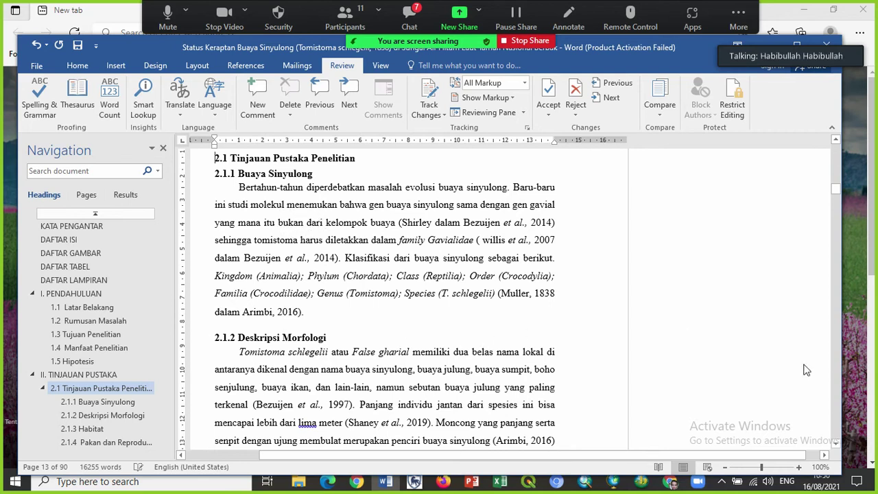
{"action": "left_click", "coordinate": [836, 445]}
{"action": "scroll", "coordinate": [836, 446], "scroll_direction": "down", "scroll_amount": 4}
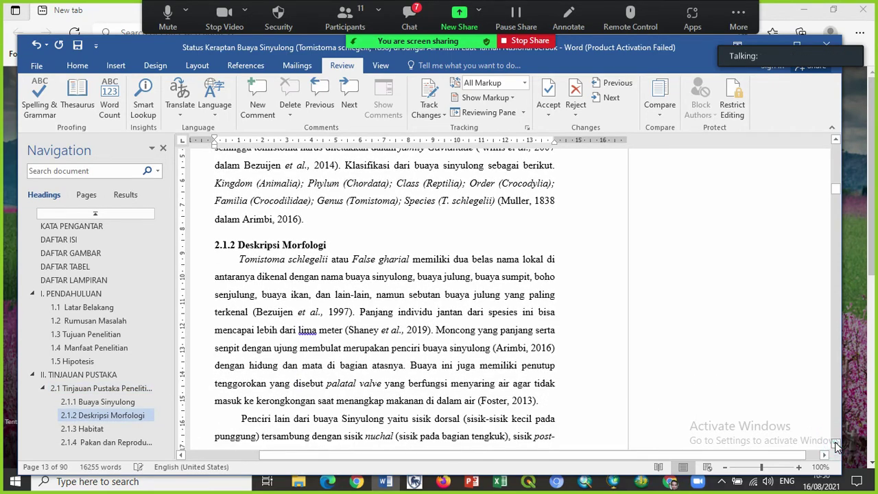
{"action": "scroll", "coordinate": [836, 445], "scroll_direction": "down", "scroll_amount": 2}
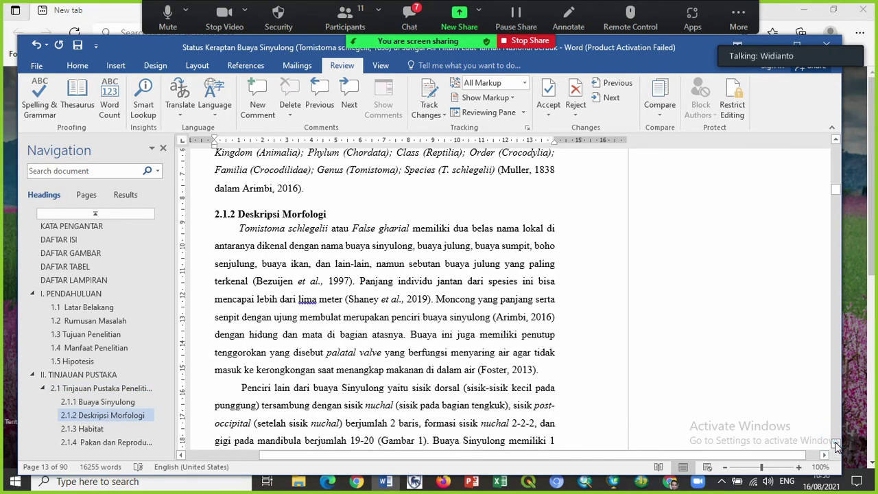
{"action": "scroll", "coordinate": [835, 445], "scroll_direction": "down", "scroll_amount": 1}
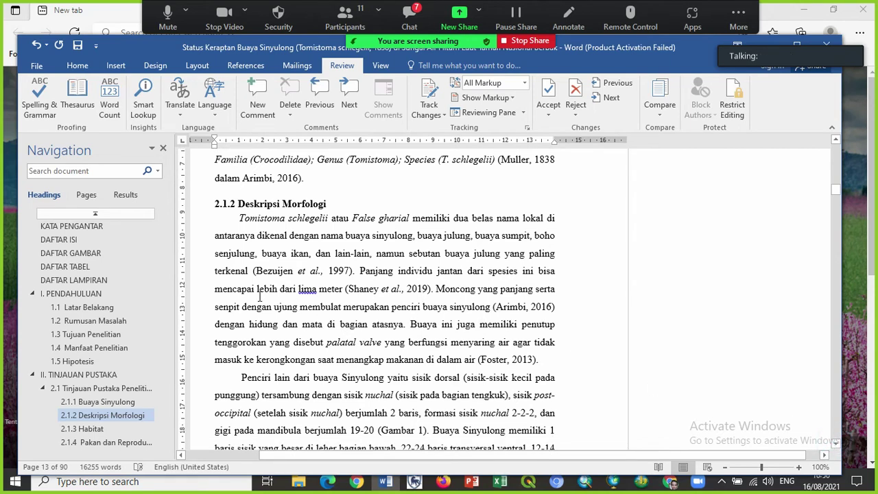
{"action": "left_click", "coordinate": [231, 307]}
{"action": "key", "text": "BackSpace"}
{"action": "type", "text": "m"}
{"action": "double_click", "coordinate": [216, 309]}
{"action": "left_click", "coordinate": [240, 307]}
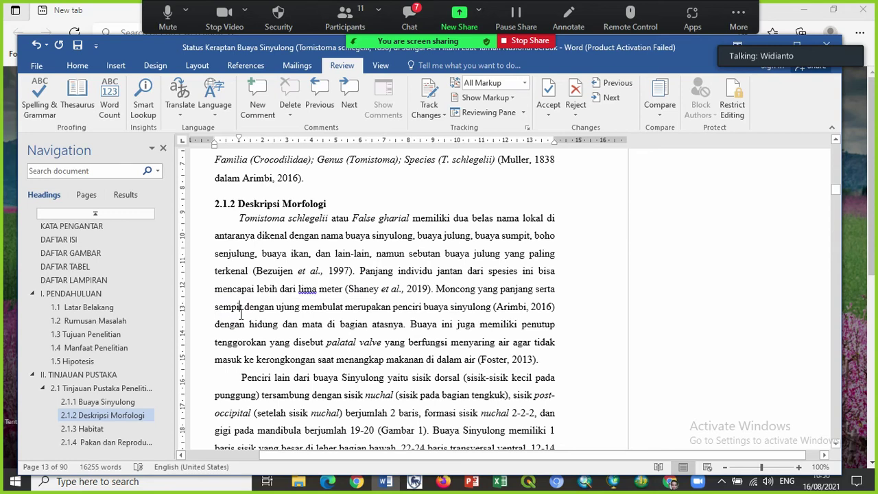
Attach the comment "Harusnya yang di alam liar" to the passage starting "Perilaku kawin pada buaya sinyulong di peternakan" in section 2.1.4.
{"action": "left_click", "coordinate": [836, 446]}
{"action": "left_click_drag", "start_coordinate": [835, 446], "coordinate": [835, 445]}
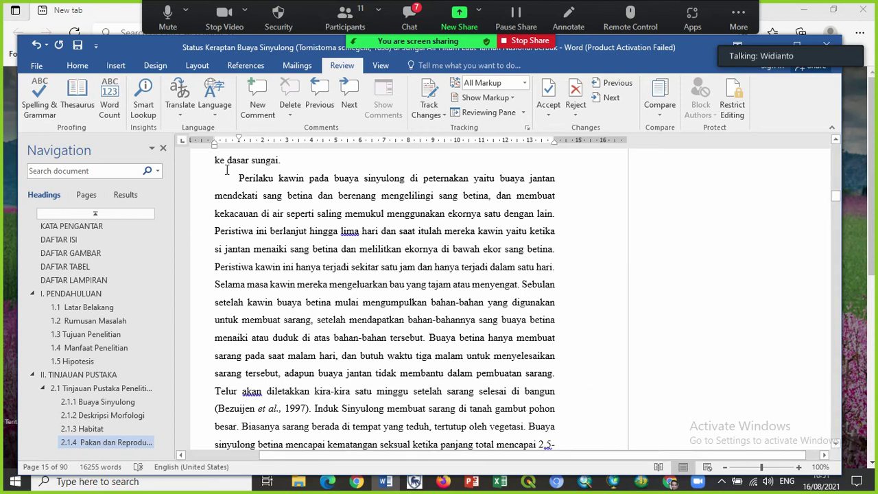
{"action": "left_click_drag", "start_coordinate": [236, 178], "coordinate": [385, 356]}
{"action": "left_click", "coordinate": [257, 100]}
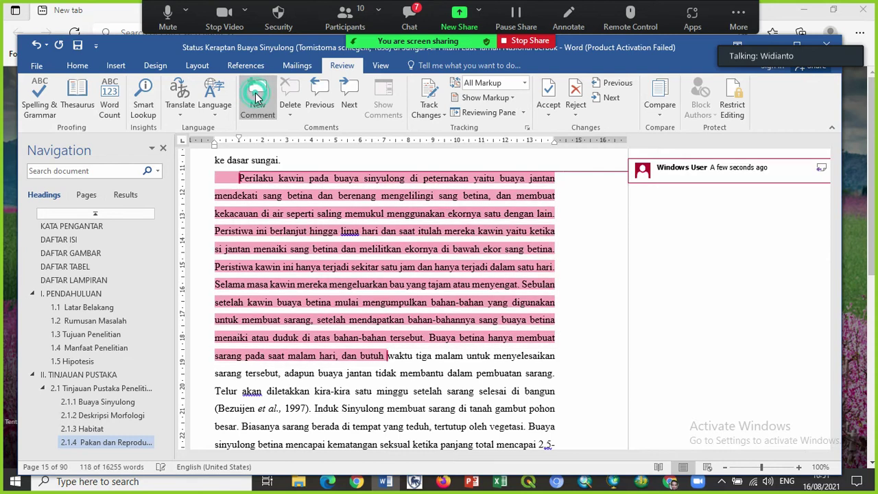
{"action": "type", "text": "har"}
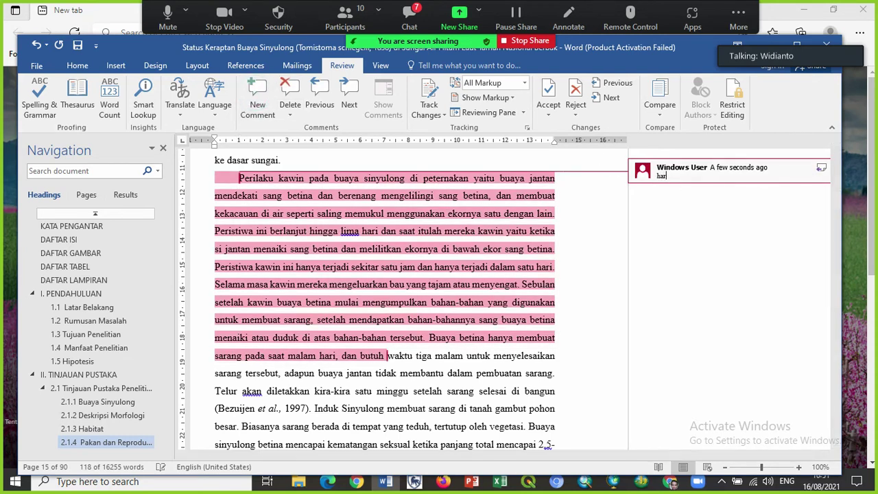
{"action": "type", "text": "usnya yang di alam liar"}
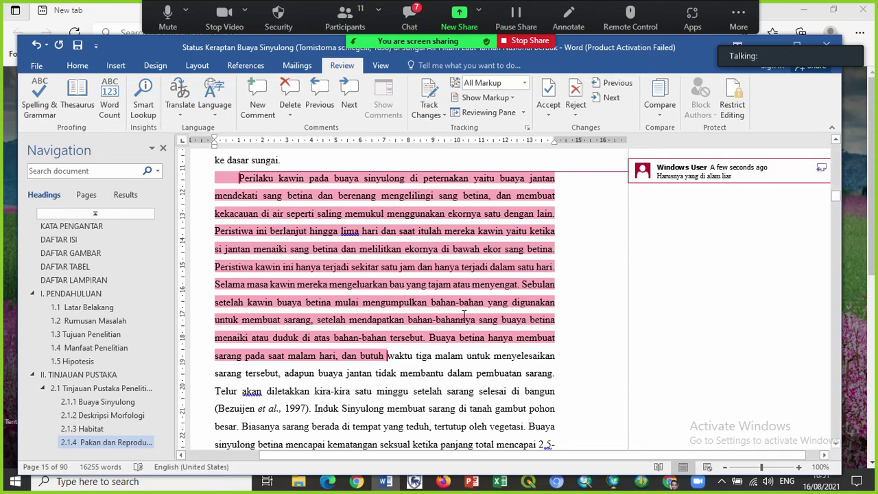
Replace "tiga" with "III" in the phrase "taman nasional wilayah tiga" in section 3.1 Tempat dan Waktu Penelitian.
{"action": "left_click", "coordinate": [836, 446]}
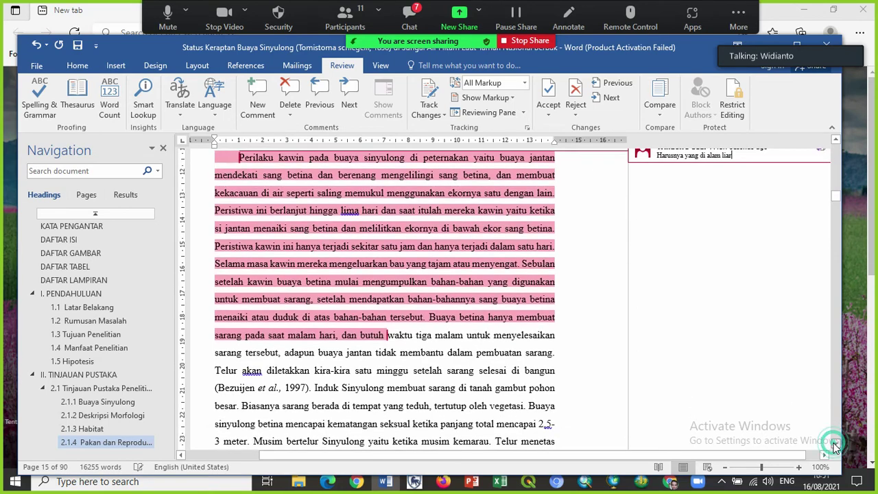
{"action": "left_click_drag", "start_coordinate": [836, 446], "coordinate": [836, 446]}
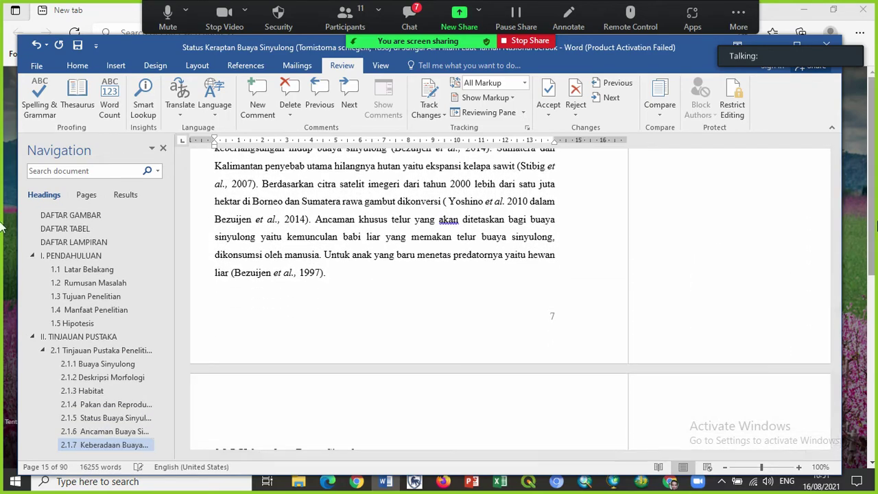
{"action": "left_click_drag", "start_coordinate": [836, 204], "coordinate": [836, 216]}
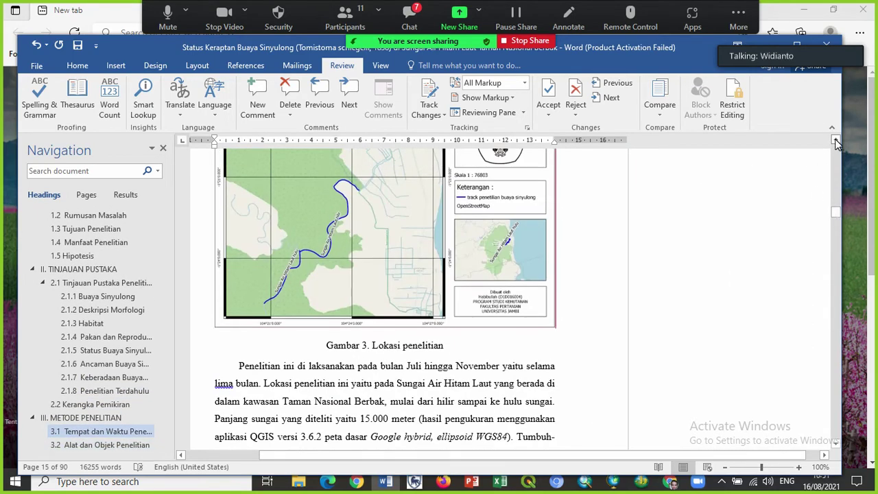
{"action": "left_click", "coordinate": [836, 141]}
{"action": "left_click_drag", "start_coordinate": [835, 140], "coordinate": [836, 141]}
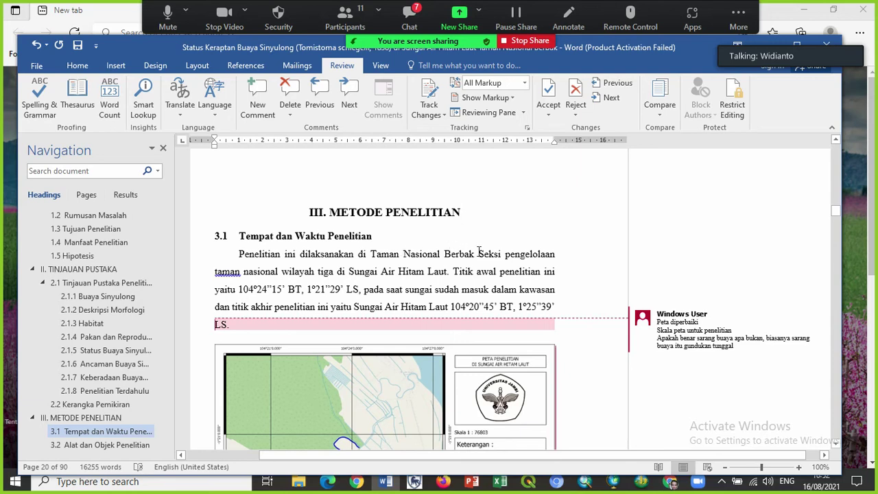
{"action": "left_click", "coordinate": [334, 271]}
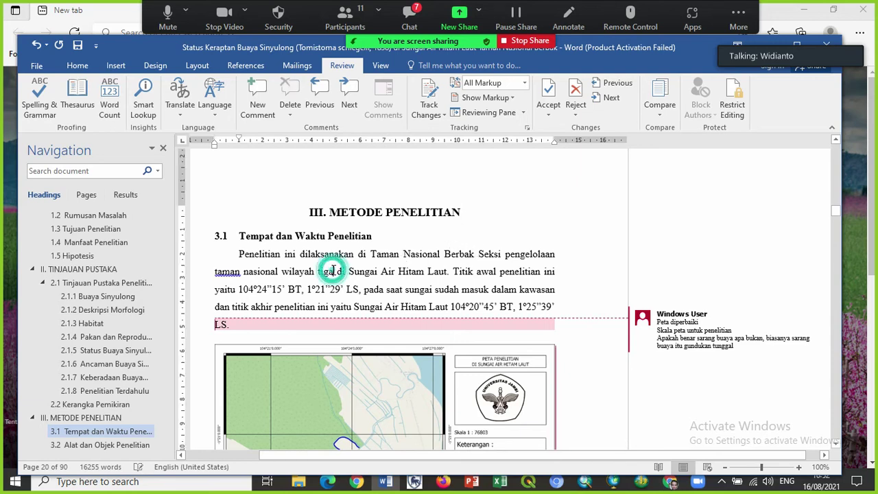
{"action": "key", "text": "BackSpace"}
{"action": "key", "text": "BackSpace"}
{"action": "key", "text": "BackSpace"}
{"action": "key", "text": "BackSpace"}
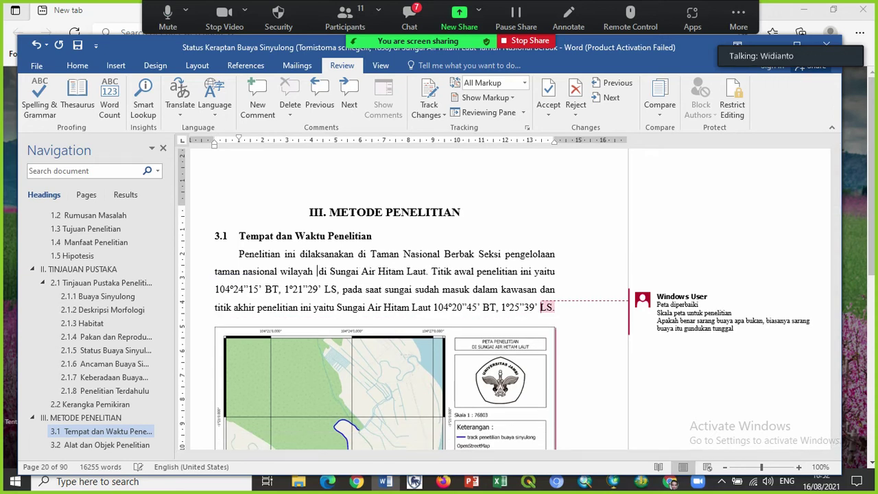
{"action": "type", "text": "III"}
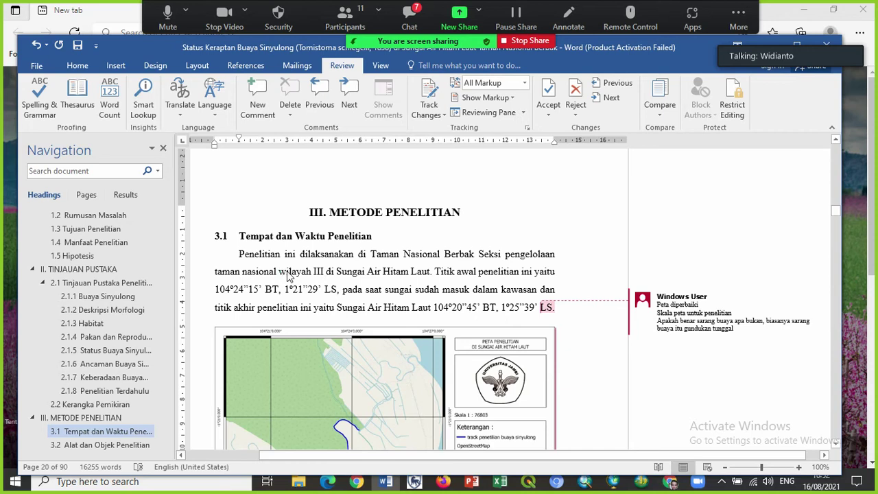
Capitalize the first letters of "Pengelolaan" and the following "Taman" in the opening sentence of section 3.1.
{"action": "left_click_drag", "start_coordinate": [278, 272], "coordinate": [323, 273]}
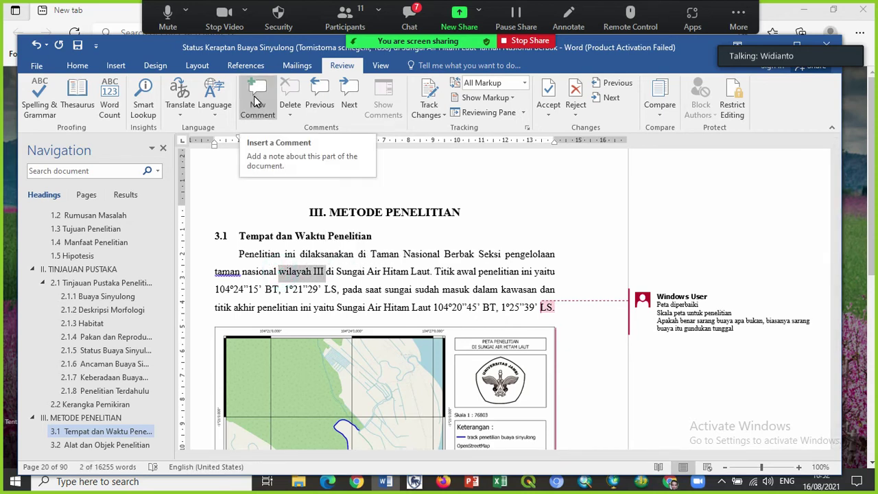
{"action": "left_click", "coordinate": [509, 254]}
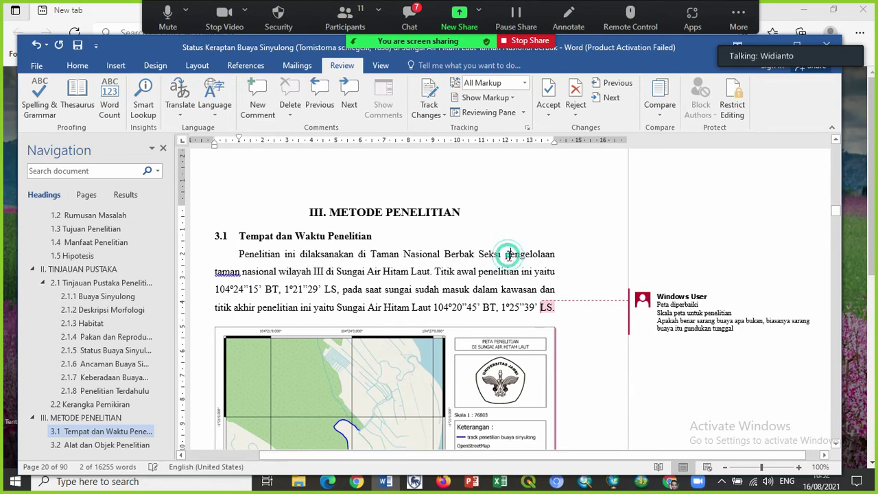
{"action": "key", "text": "BackSpace"}
{"action": "key", "text": "Delete"}
{"action": "type", "text": "P"}
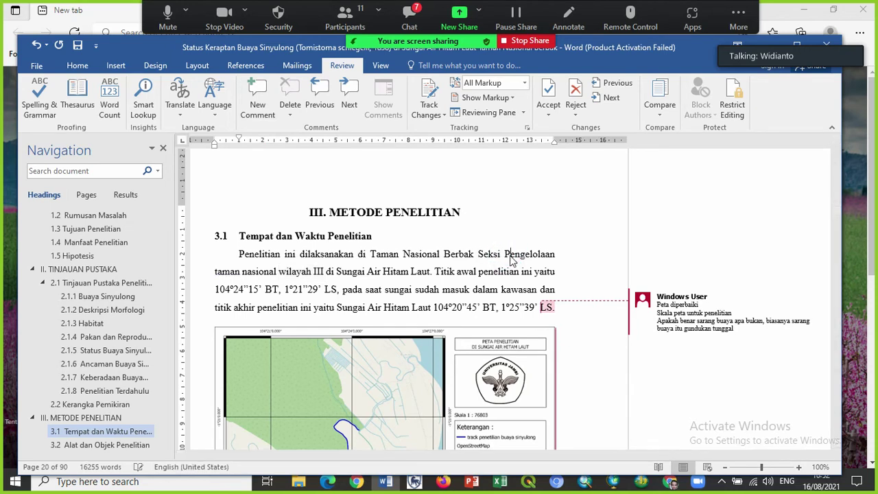
{"action": "left_click", "coordinate": [217, 274]}
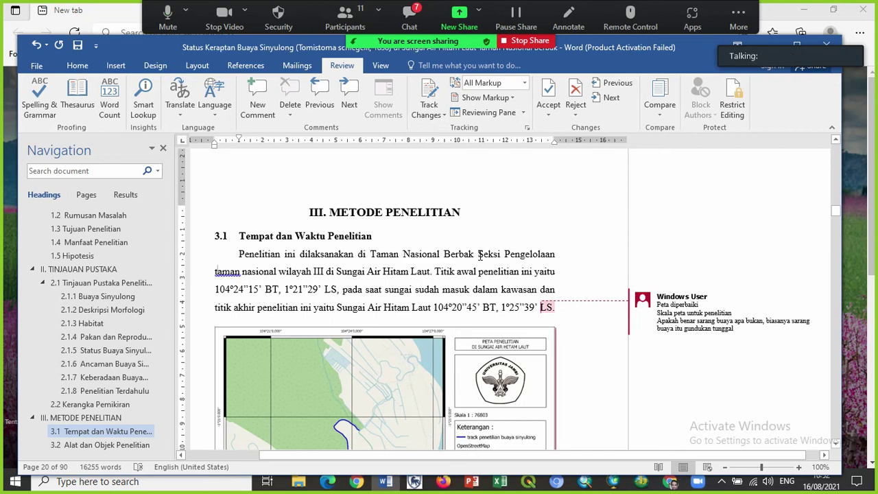
{"action": "left_click", "coordinate": [217, 272]}
{"action": "key", "text": "Delete"}
{"action": "type", "text": "T"}
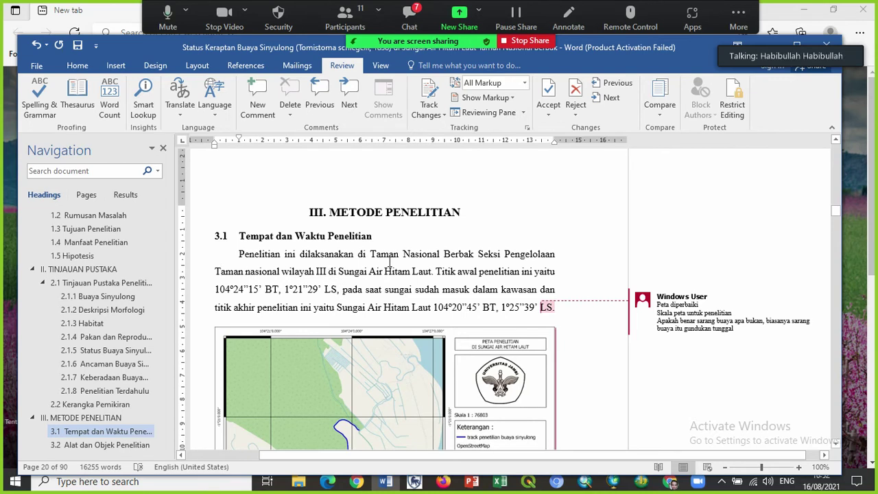
Delete the phrase "Seksi Pengelolaan Taman nasional wilayah III" from the first sentence of section 3.1.
{"action": "left_click_drag", "start_coordinate": [479, 253], "coordinate": [331, 274]}
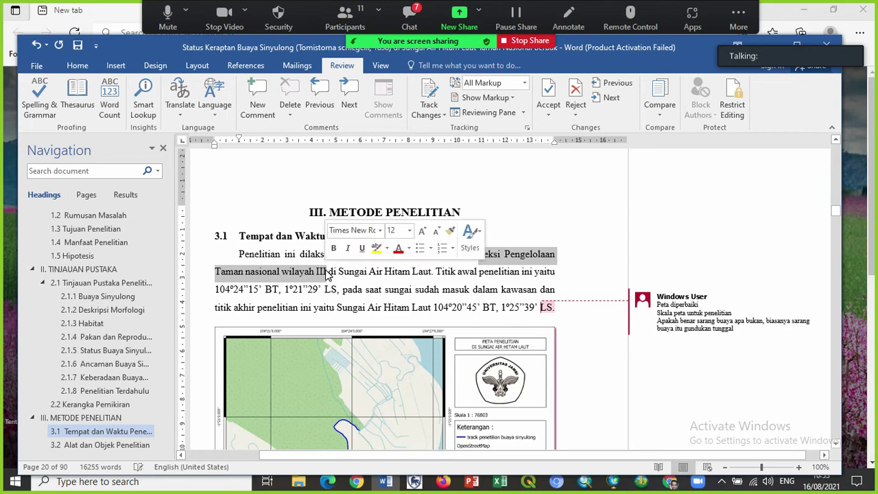
{"action": "key", "text": "Delete"}
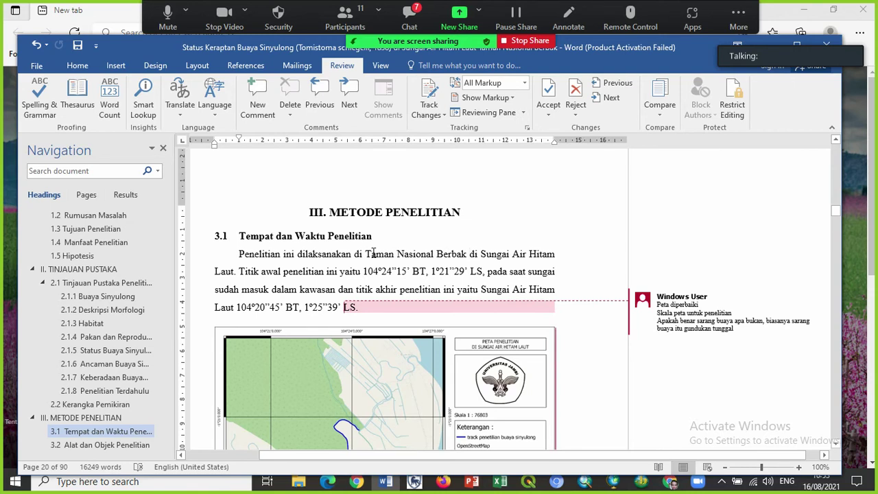
Comment "Sering sering check typo" on "dataean rendah" at the end of the paragraph below Gambar 3 in section 3.1.
{"action": "left_click", "coordinate": [836, 444]}
{"action": "left_click_drag", "start_coordinate": [837, 446], "coordinate": [837, 445]}
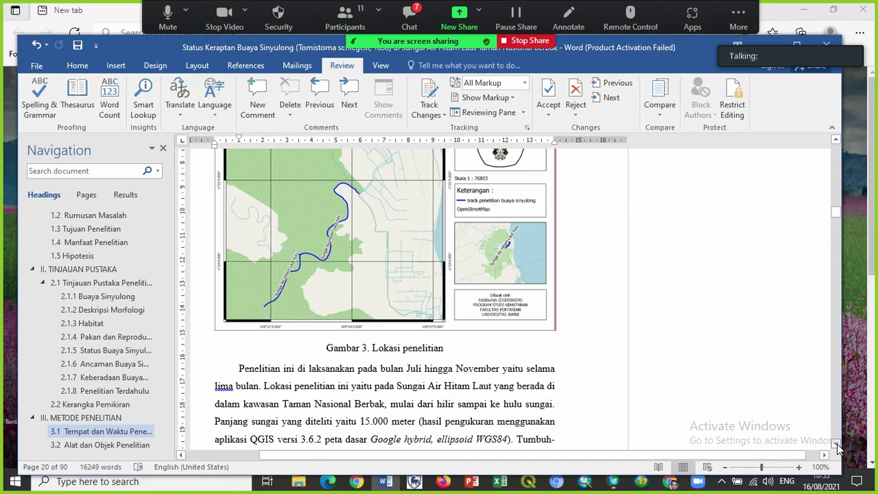
{"action": "left_click_drag", "start_coordinate": [837, 446], "coordinate": [838, 444]}
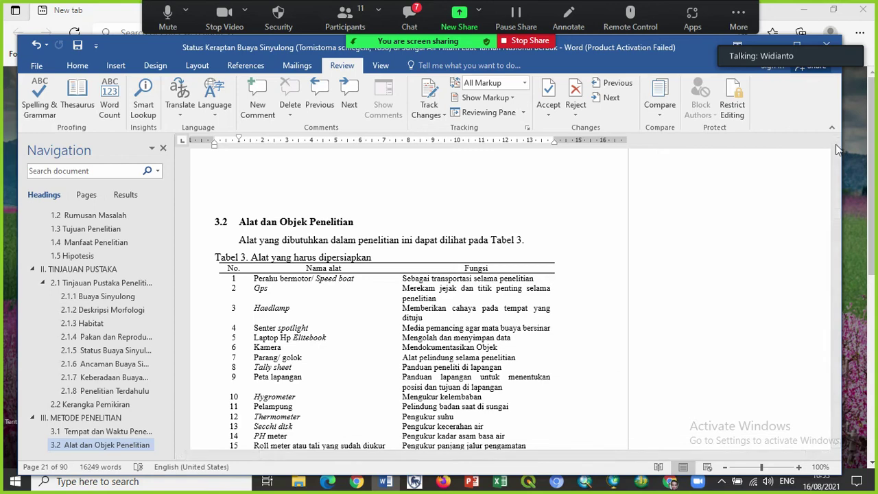
{"action": "left_click_drag", "start_coordinate": [836, 142], "coordinate": [836, 142]}
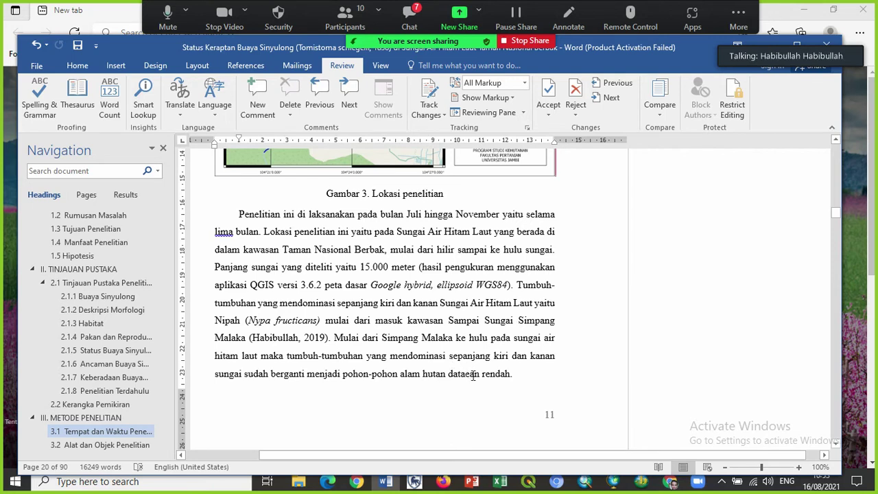
{"action": "left_click_drag", "start_coordinate": [448, 377], "coordinate": [511, 376]}
{"action": "left_click", "coordinate": [255, 109]}
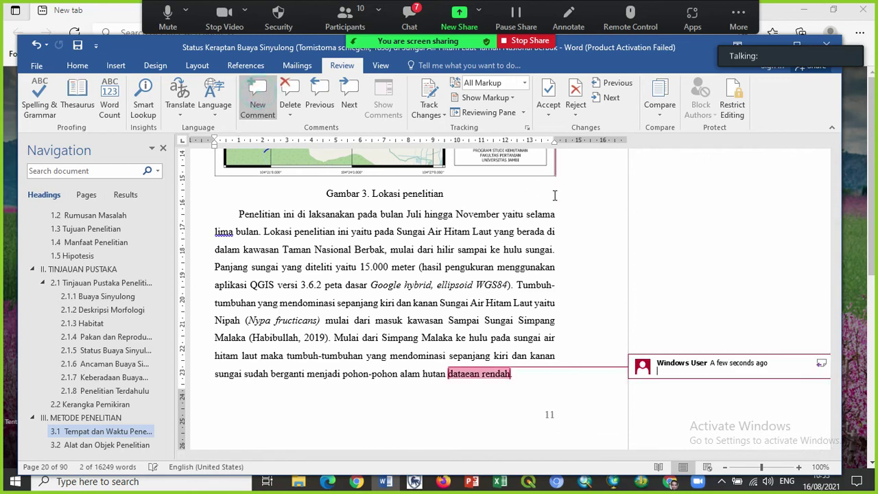
{"action": "type", "text": "sering sering c"}
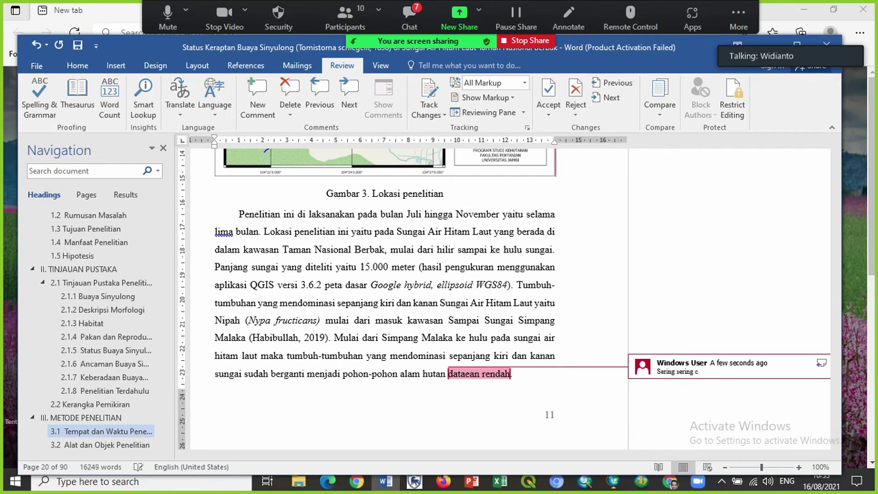
{"action": "type", "text": "heck typo"}
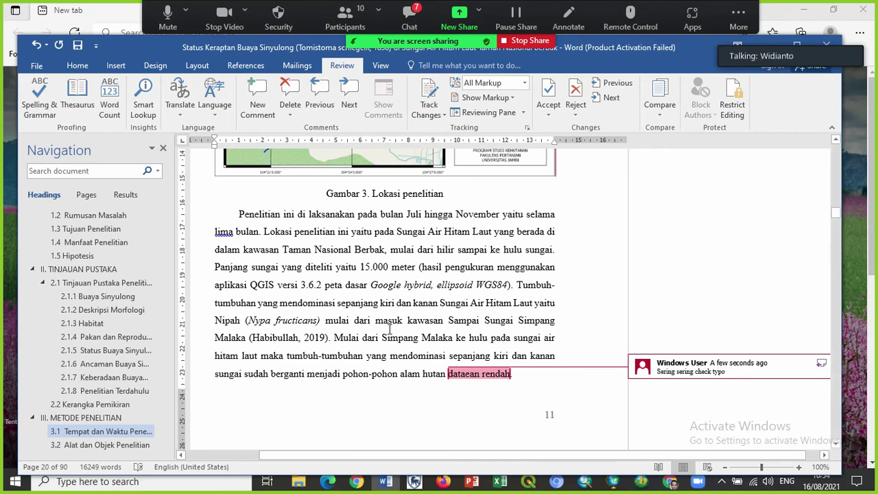
Look through the start of chapter IV and the method text from section 3.4.2 back to section 3.3 Jenis-jenis Data.
{"action": "scroll", "coordinate": [169, 339], "scroll_direction": "down", "scroll_amount": 5}
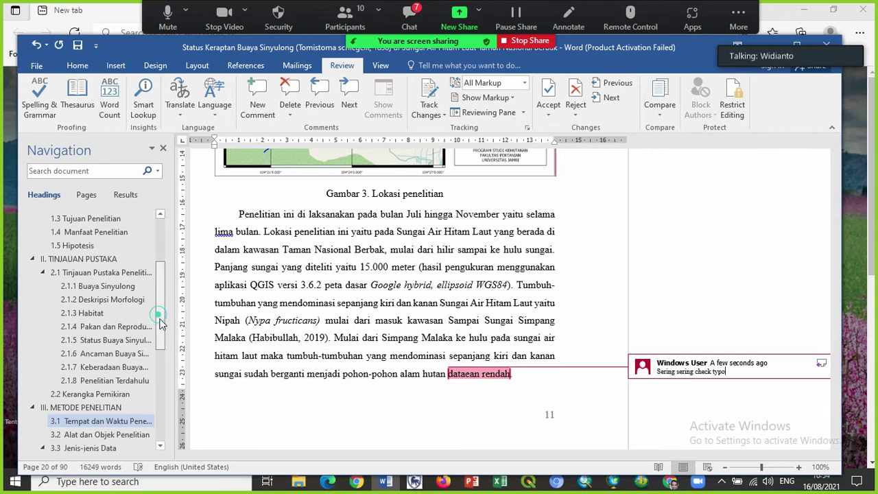
{"action": "scroll", "coordinate": [164, 371], "scroll_direction": "down", "scroll_amount": 3}
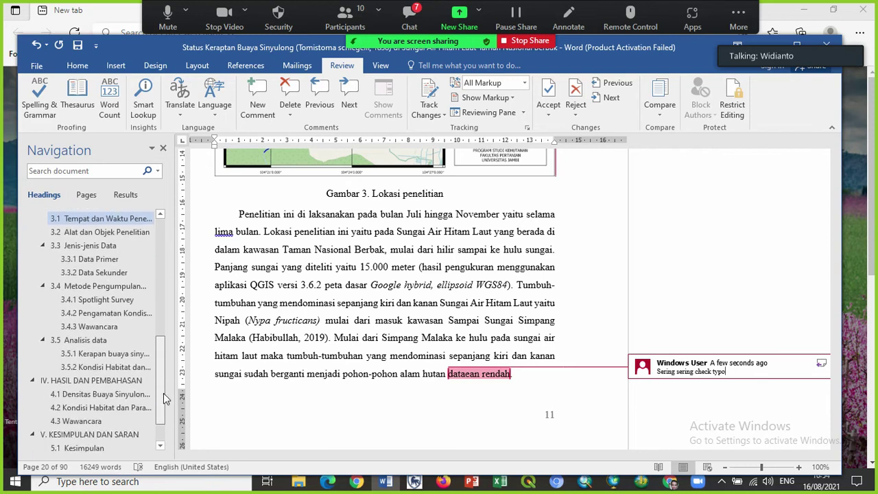
{"action": "left_click", "coordinate": [122, 381]}
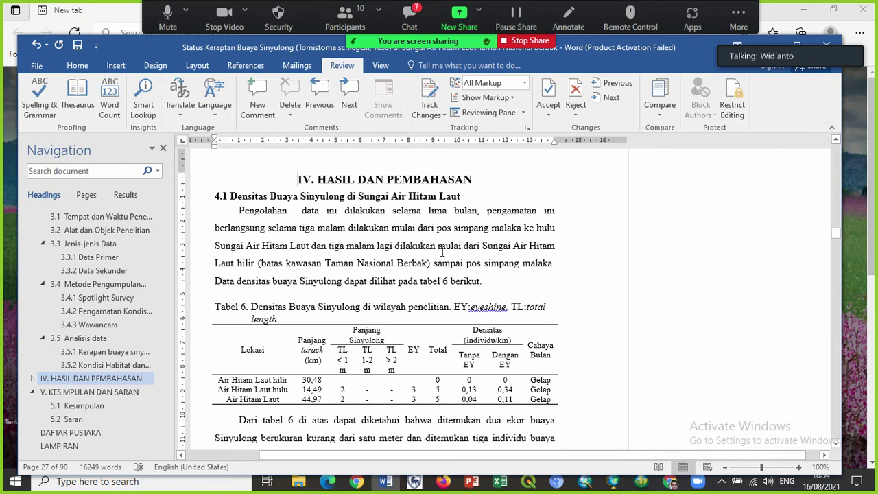
{"action": "left_click", "coordinate": [105, 312]}
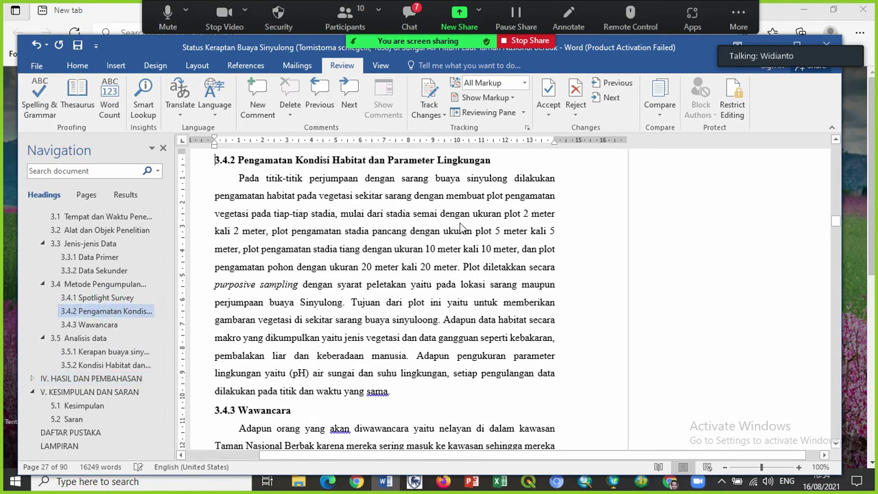
{"action": "left_click_drag", "start_coordinate": [238, 159], "coordinate": [474, 285]}
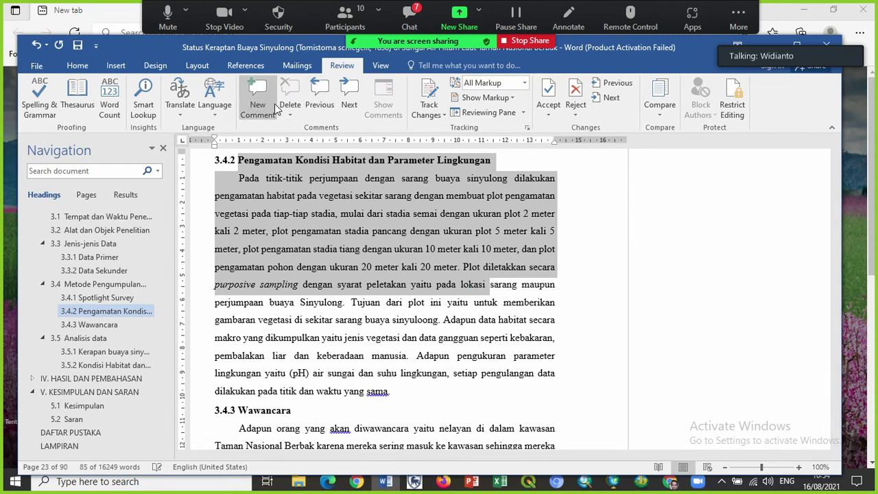
{"action": "left_click", "coordinate": [836, 140]}
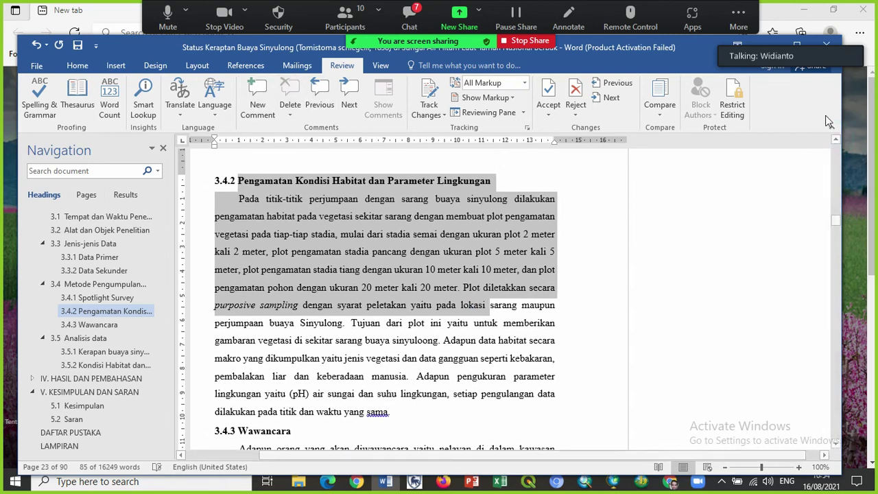
{"action": "scroll", "coordinate": [835, 143], "scroll_direction": "up", "scroll_amount": 3}
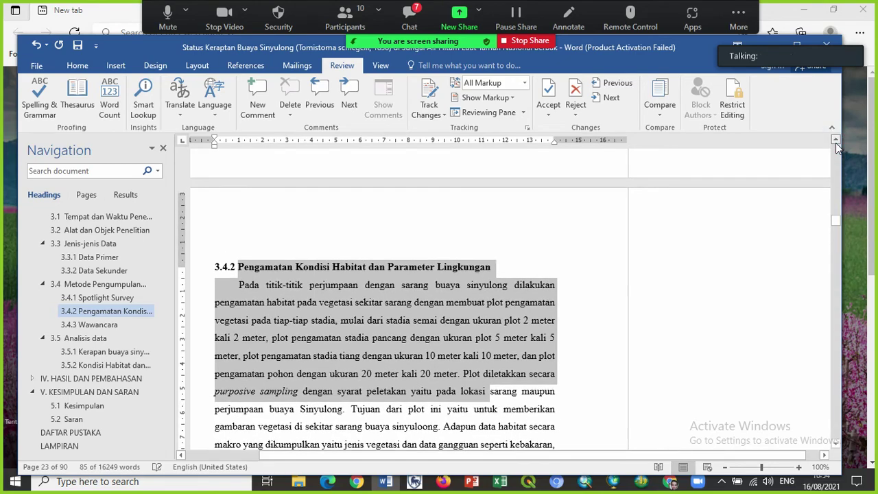
{"action": "scroll", "coordinate": [836, 142], "scroll_direction": "up", "scroll_amount": 5}
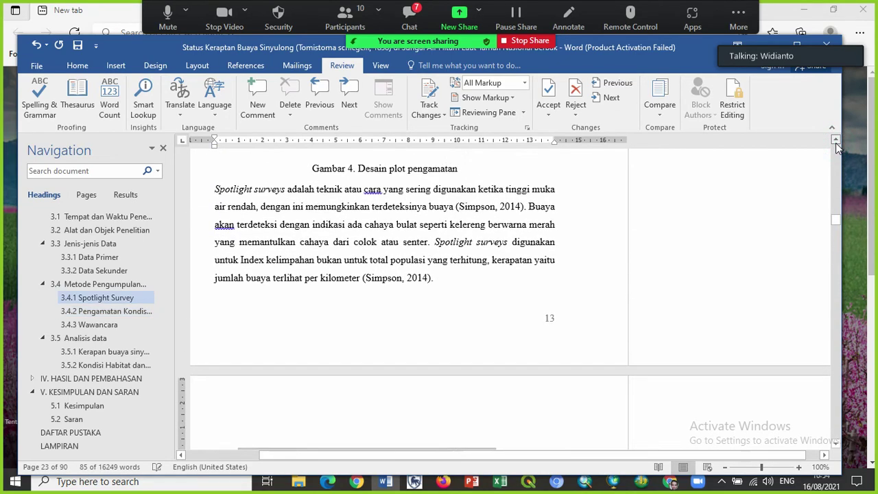
{"action": "scroll", "coordinate": [835, 143], "scroll_direction": "up", "scroll_amount": 8}
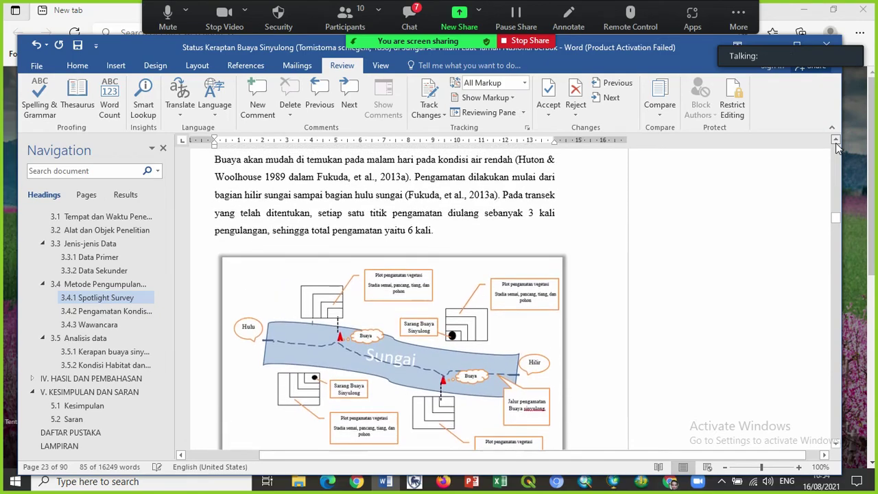
{"action": "scroll", "coordinate": [836, 142], "scroll_direction": "up", "scroll_amount": 8}
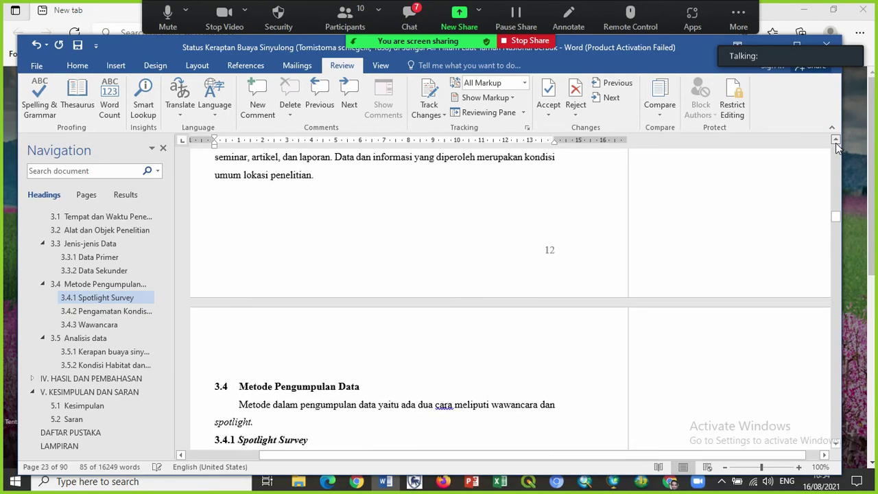
{"action": "scroll", "coordinate": [836, 142], "scroll_direction": "up", "scroll_amount": 4}
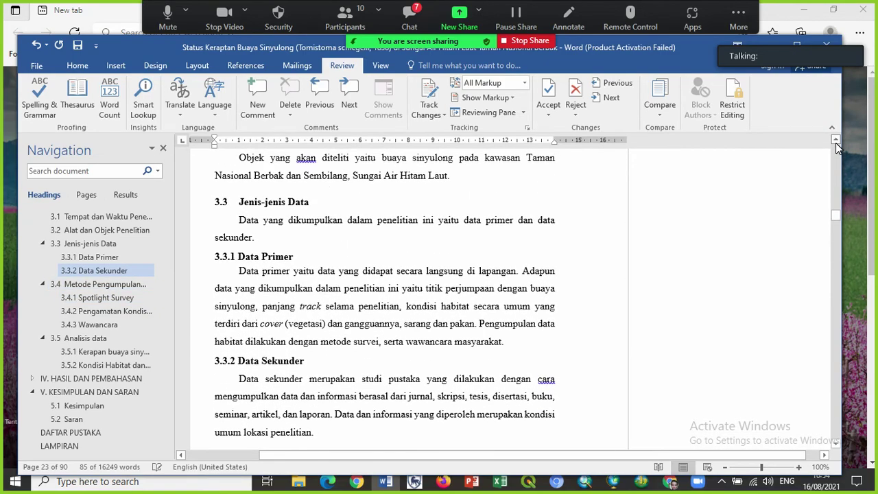
Attach a new blank comment to the words "Data Primer" in the heading of section 3.3.1.
{"action": "left_click", "coordinate": [836, 444]}
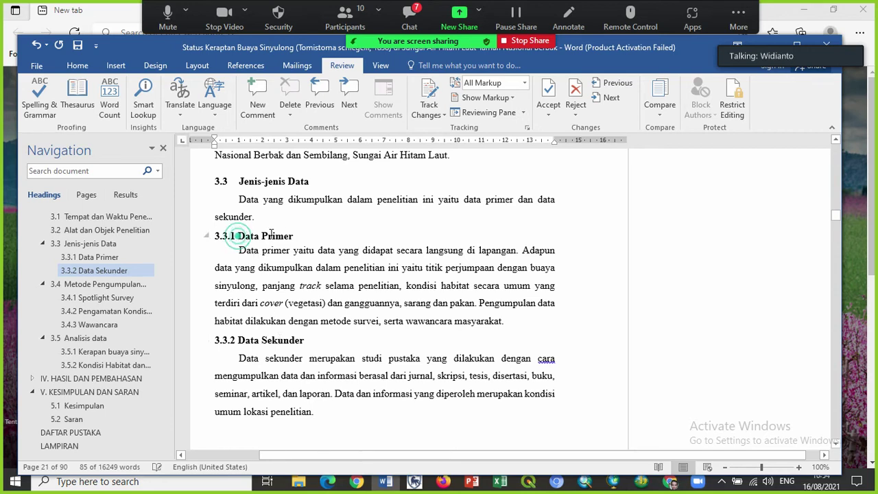
{"action": "left_click_drag", "start_coordinate": [238, 235], "coordinate": [298, 237]}
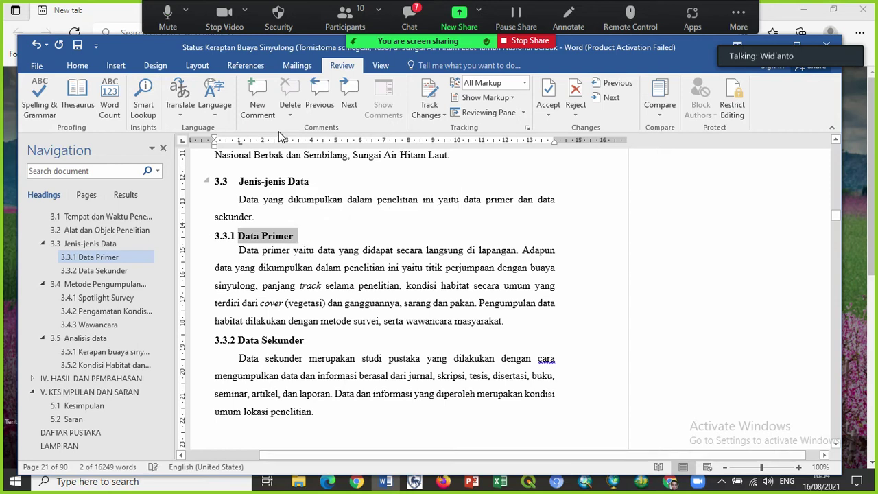
{"action": "left_click", "coordinate": [256, 96]}
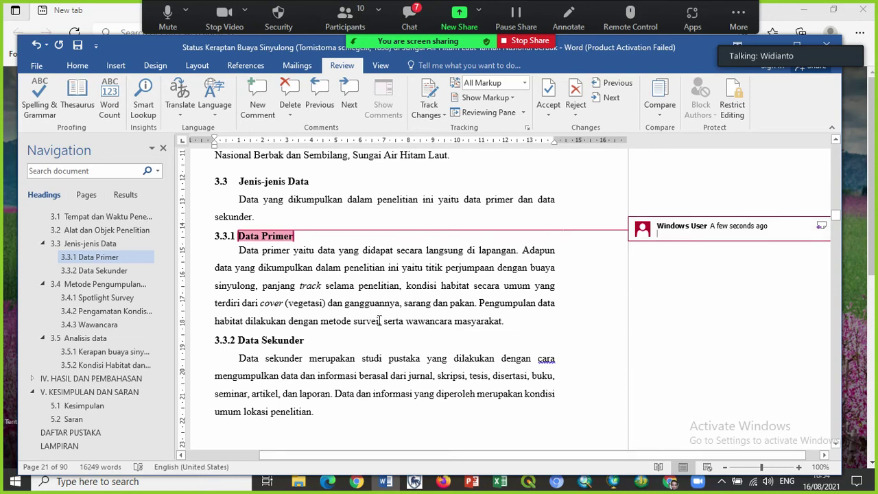
Comment "Seharusnya" on the last sentence of section 3.3.1, starting with "Pengumpulan data habitat".
{"action": "left_click_drag", "start_coordinate": [479, 303], "coordinate": [509, 322]}
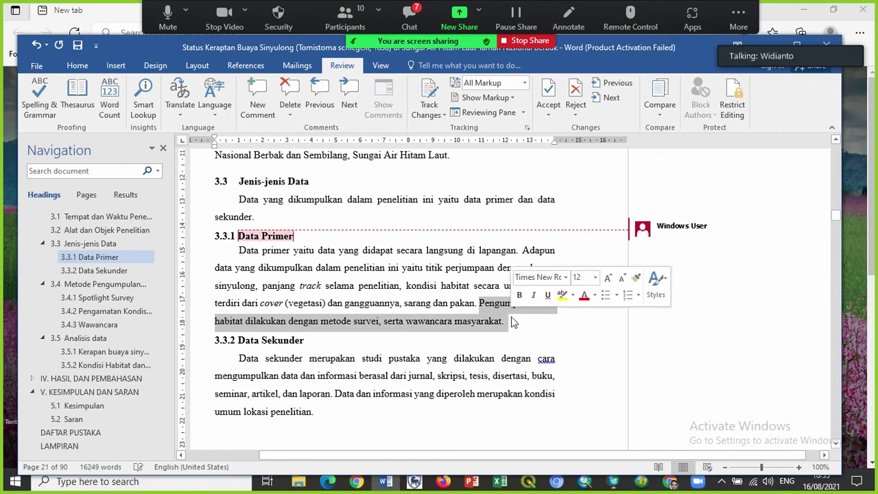
{"action": "left_click", "coordinate": [259, 103]}
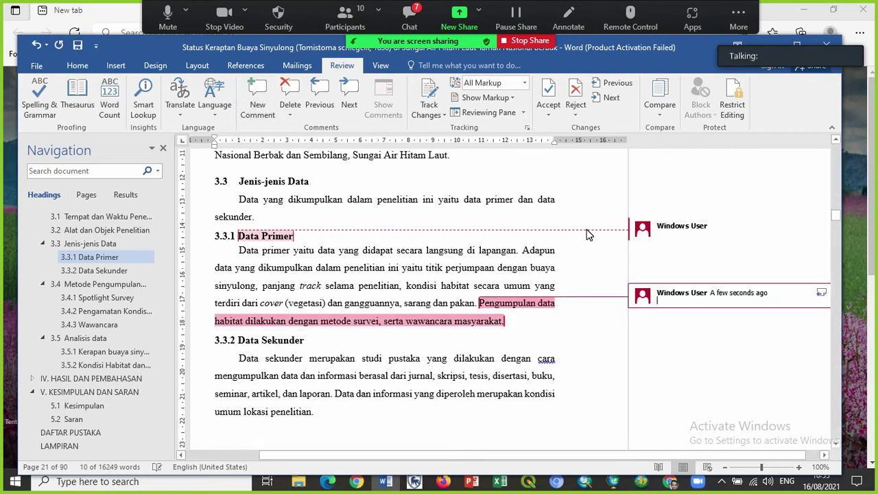
{"action": "type", "text": "s"}
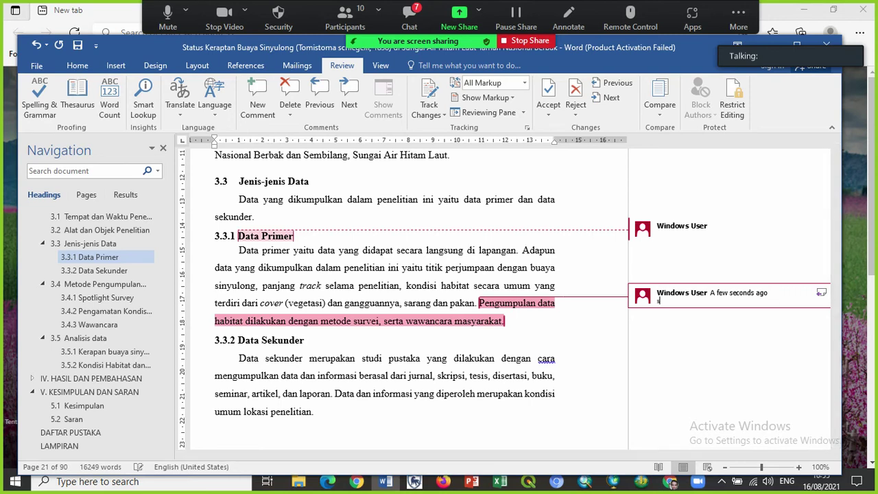
{"action": "type", "text": "eharusnya"}
Comment "Observasi lapangan wawancara study pustaka, wawancara Konsultasi pembimbing" on the introductory sentence of section 3.4 Metode Pengumpulan Data.
{"action": "left_click_drag", "start_coordinate": [838, 212], "coordinate": [839, 215]}
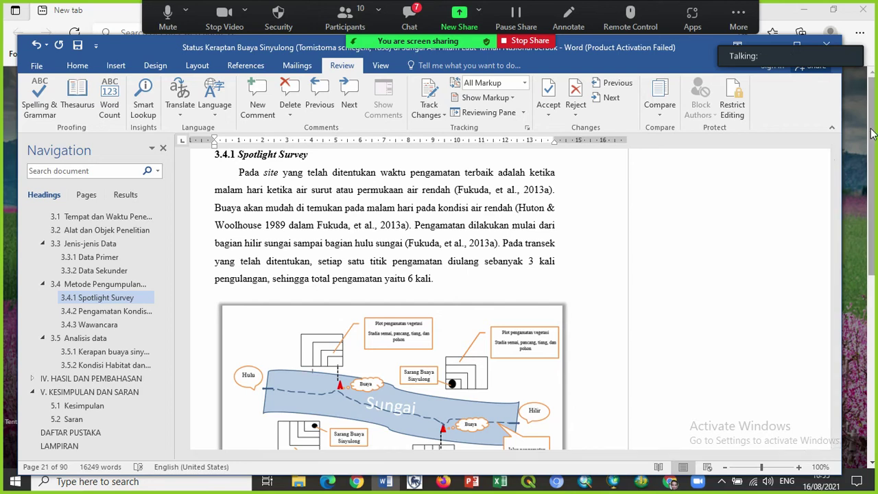
{"action": "left_click", "coordinate": [835, 141]}
{"action": "left_click_drag", "start_coordinate": [837, 141], "coordinate": [836, 142]}
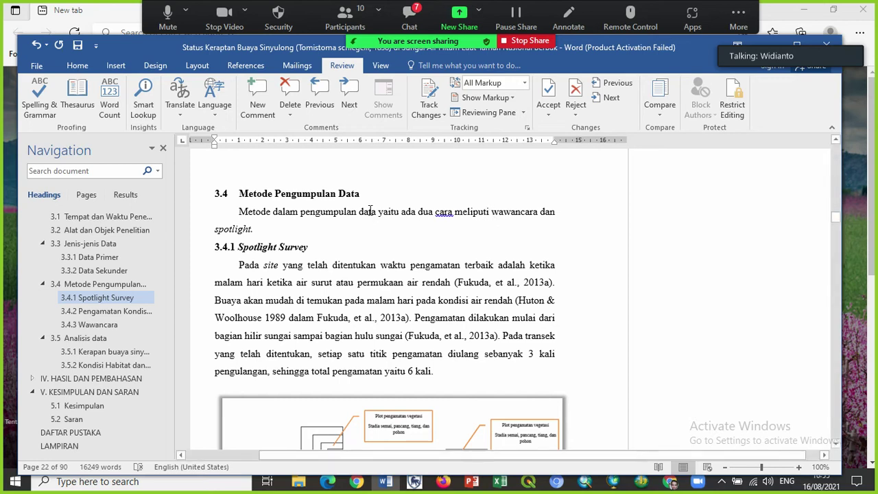
{"action": "left_click_drag", "start_coordinate": [238, 212], "coordinate": [259, 224]}
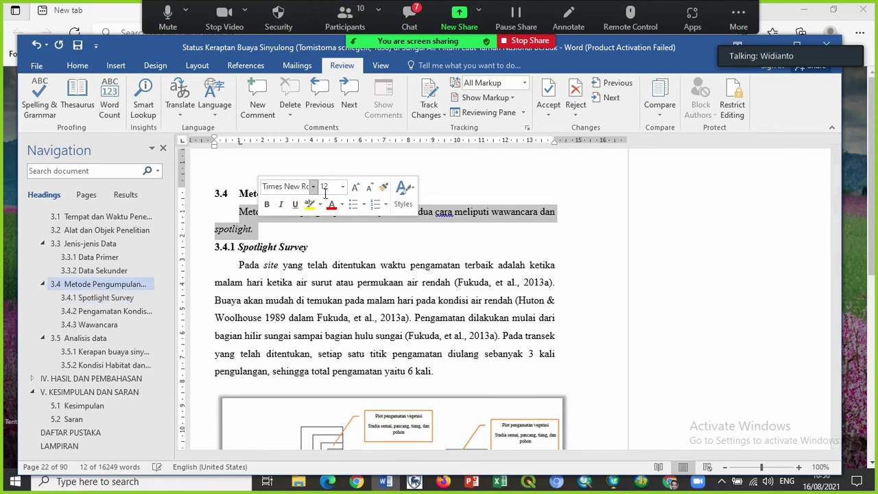
{"action": "left_click", "coordinate": [260, 97]}
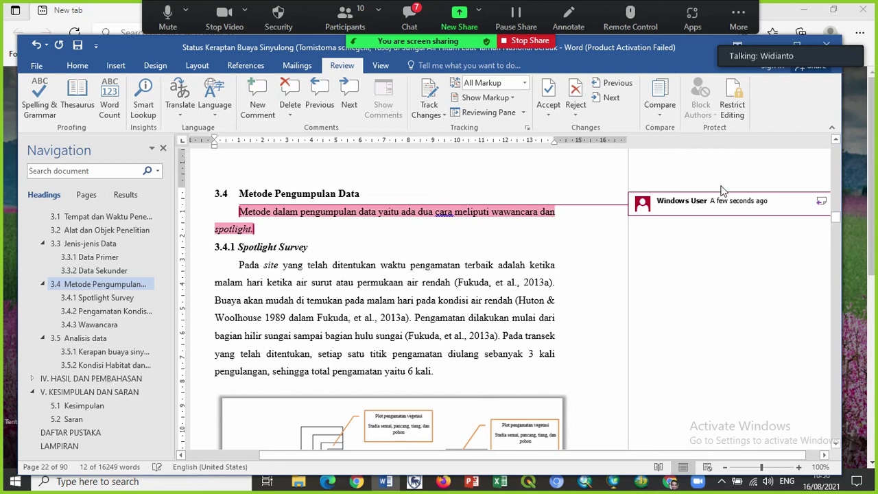
{"action": "type", "text": "ok"}
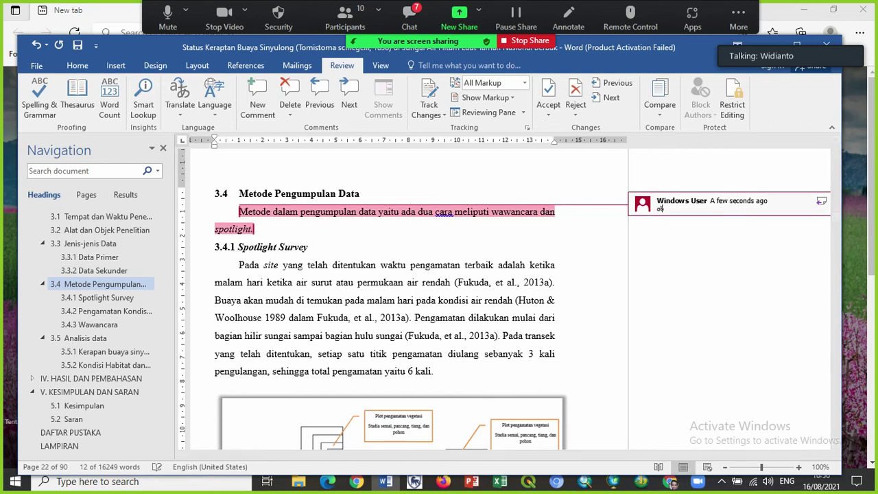
{"action": "type", "text": "ervasi"}
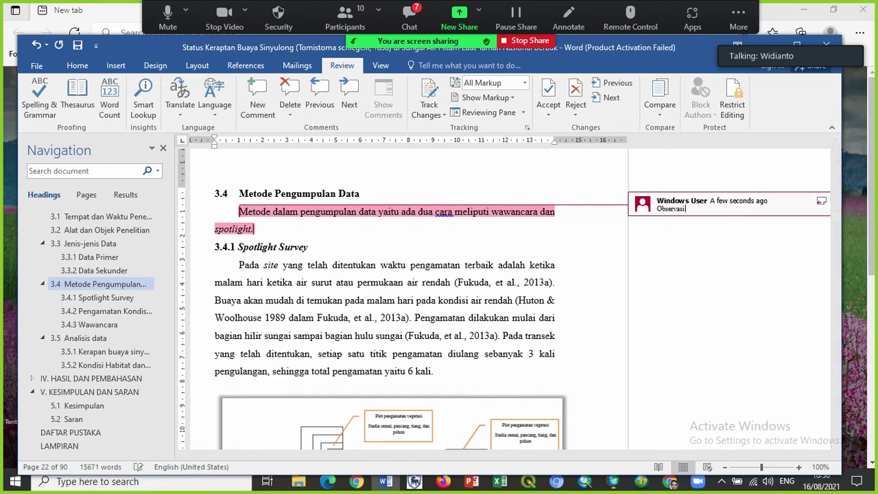
{"action": "type", "text": " lapangan wawancara study pustaka,"}
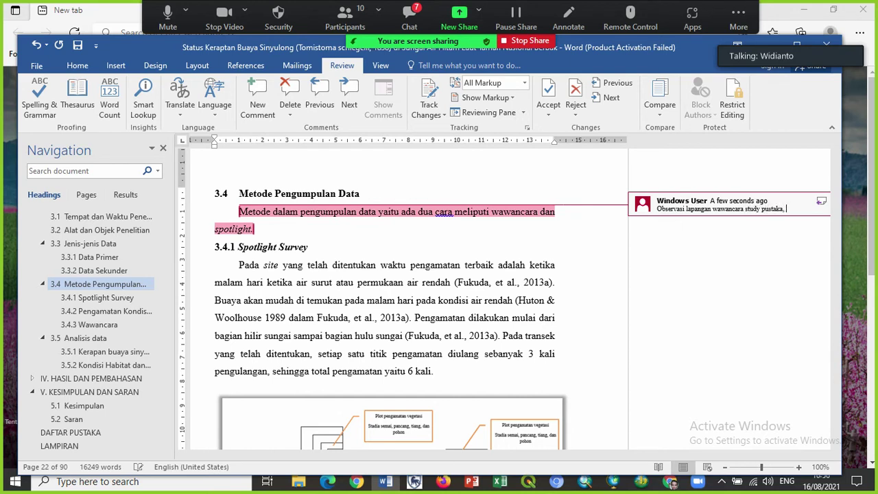
{"action": "type", "text": "ncara"}
{"action": "left_click", "coordinate": [836, 443]}
{"action": "left_click", "coordinate": [836, 444]}
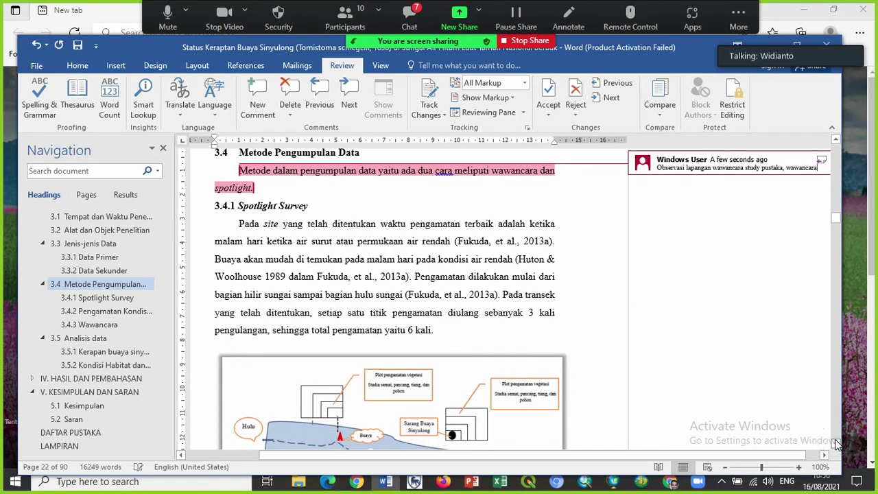
{"action": "type", "text": "pustaka, wawancara Ko"}
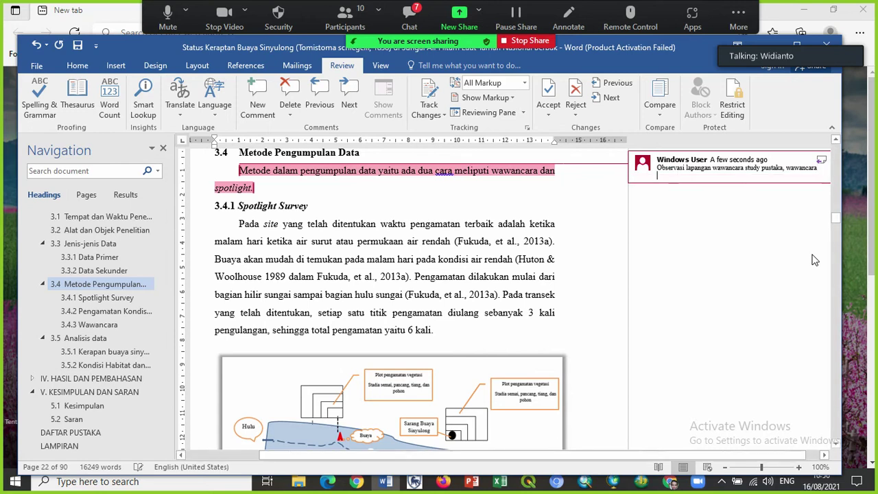
{"action": "type", "text": "nsu"}
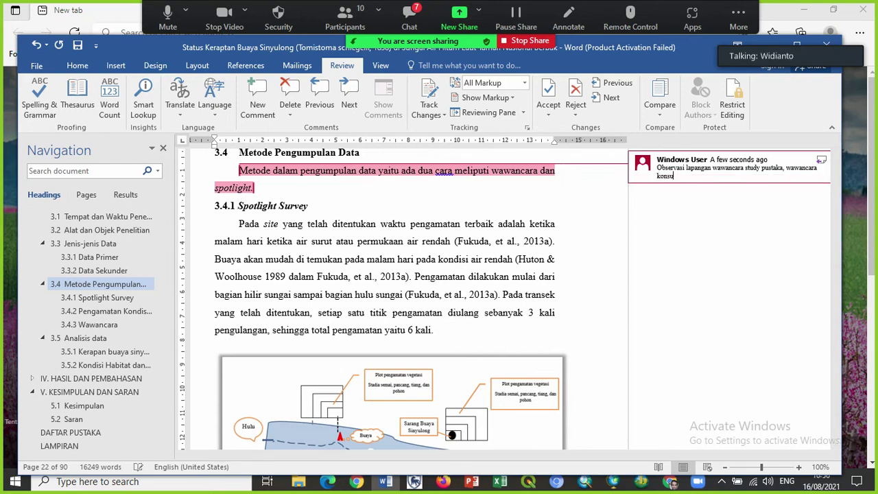
{"action": "type", "text": "ltasi pembimbing"}
Comment "Sebenarnya harus wawancara sama masyarakat dengan nelayan pada wilayah penelitian" on the word "Wawancara" in the heading of section 3.4.3.
{"action": "scroll", "coordinate": [837, 447], "scroll_direction": "down", "scroll_amount": 3}
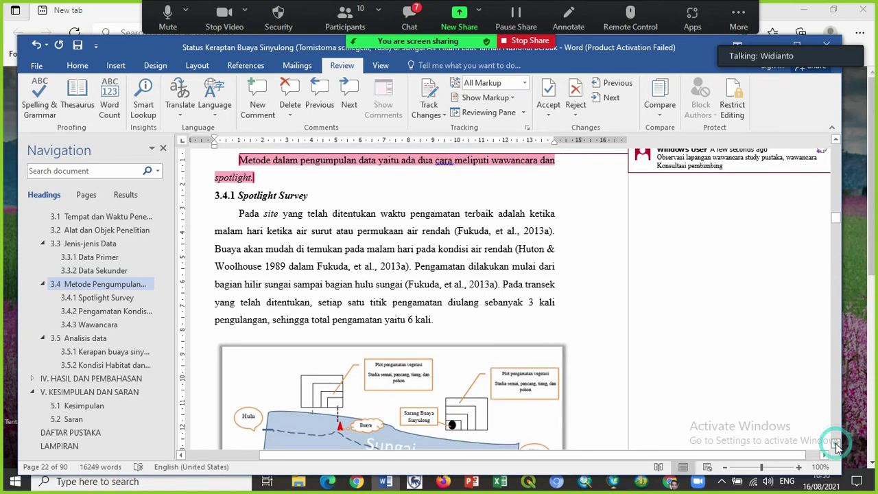
{"action": "scroll", "coordinate": [837, 447], "scroll_direction": "down", "scroll_amount": 1}
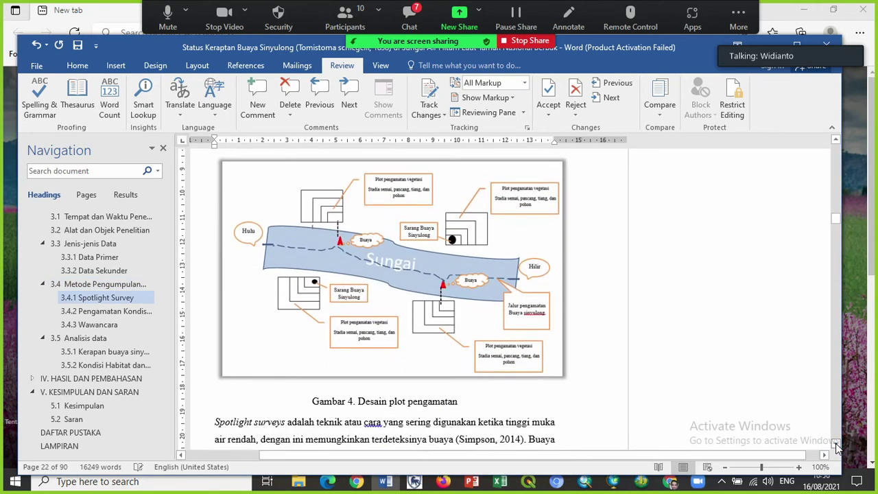
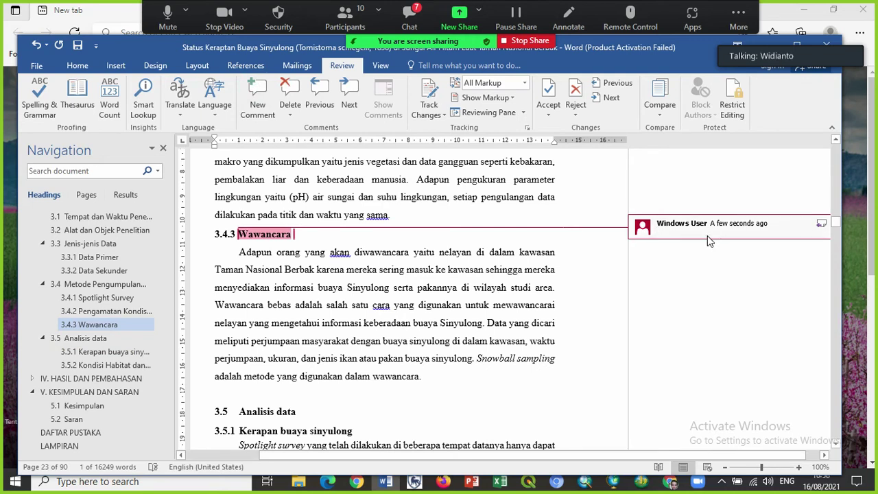
{"action": "type", "text": "sebenarnya"}
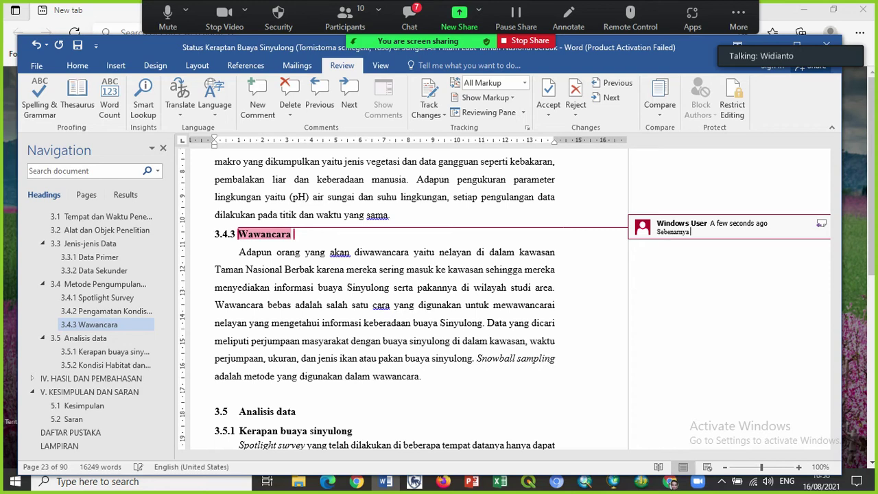
{"action": "type", "text": " harus wawancara"}
{"action": "type", "text": "sama masyarakat den"}
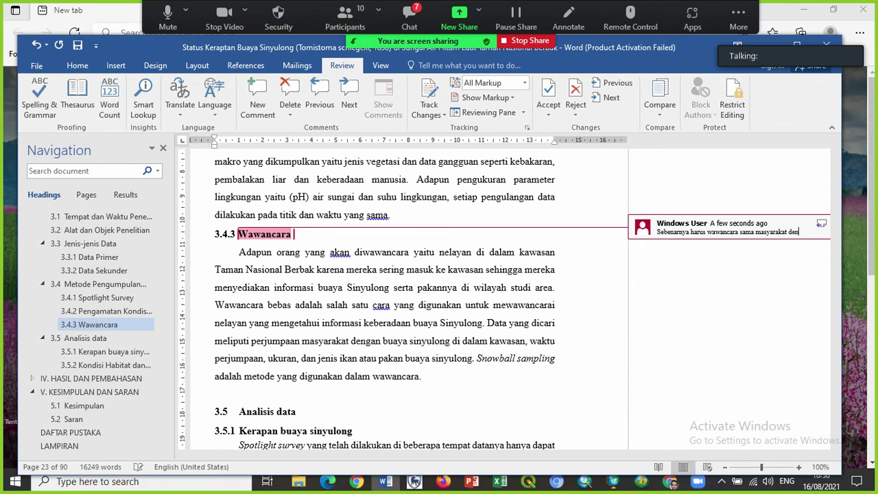
{"action": "type", "text": "gan nelayan"}
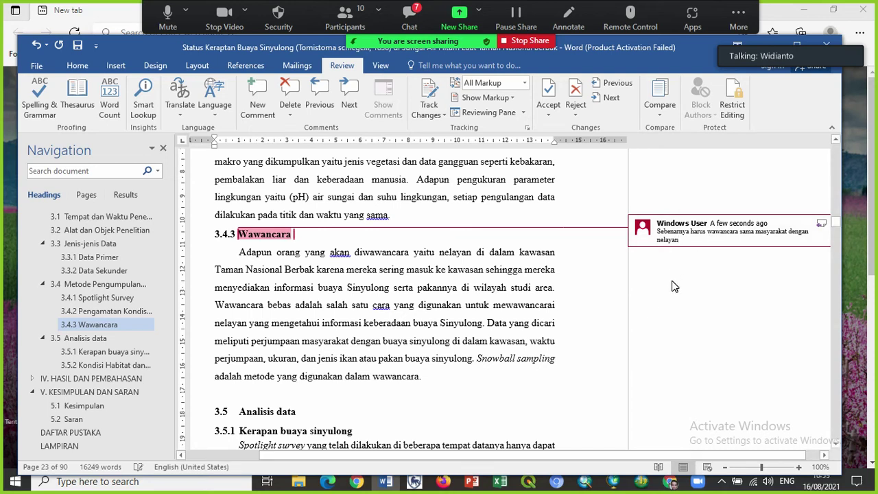
{"action": "type", "text": "pada"}
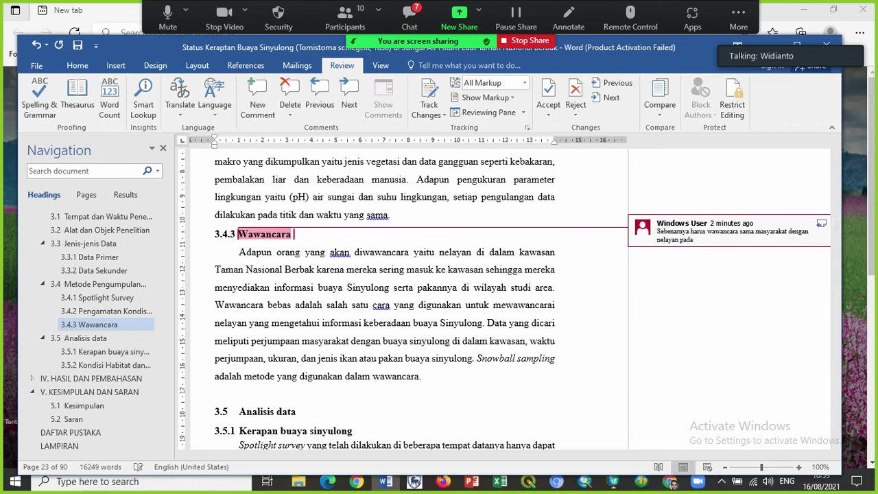
{"action": "type", "text": " wilayah penelitian"}
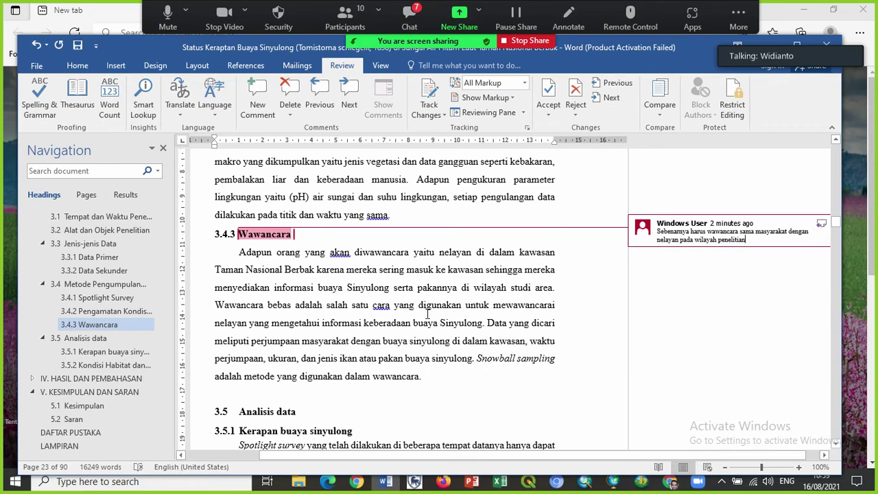
Comment "Harusnya wawancara tidak terstruktur, baca lagi" on "Wawancara bebas" in section 3.4.3.
{"action": "left_click_drag", "start_coordinate": [215, 305], "coordinate": [295, 312]}
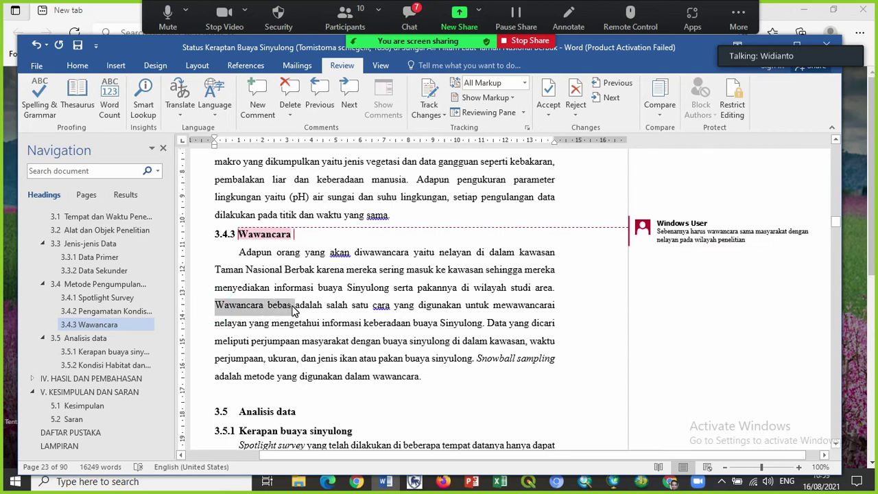
{"action": "left_click", "coordinate": [257, 98]}
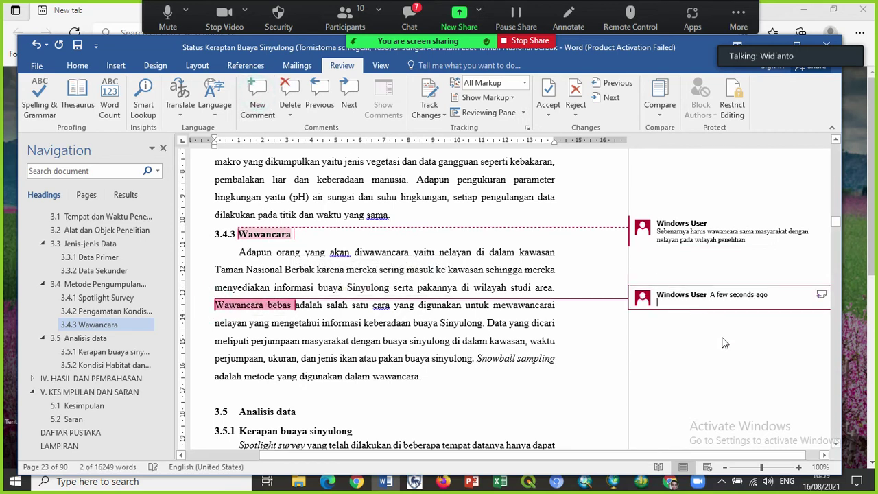
{"action": "type", "text": "harusnya wawancara tidak terstruktur baca lagi"}
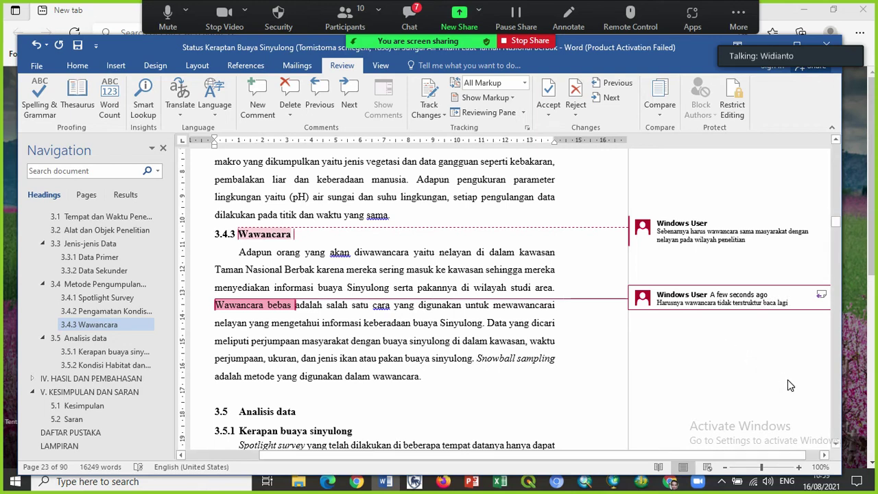
{"action": "left_click", "coordinate": [762, 302]}
{"action": "type", "text": ","}
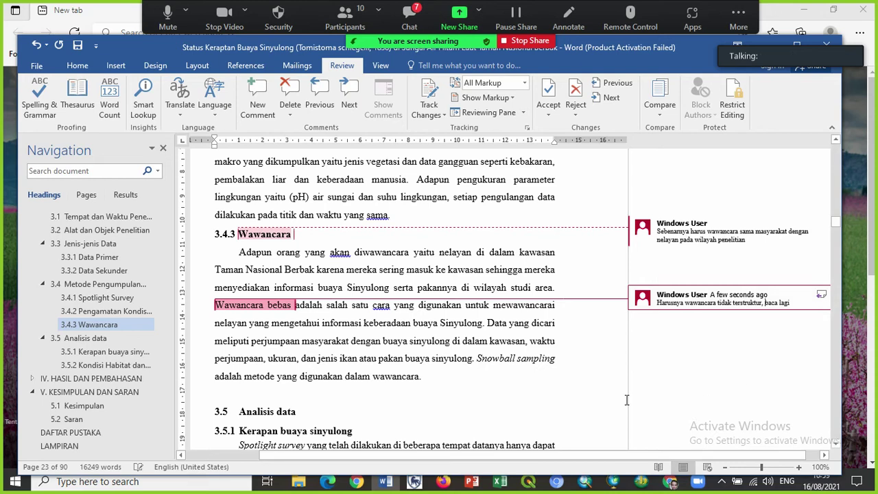
Comment "Purposive sampling coba di kaji lagi" on "Snowball sampling" near the end of section 3.4.3.
{"action": "left_click_drag", "start_coordinate": [477, 359], "coordinate": [557, 361]}
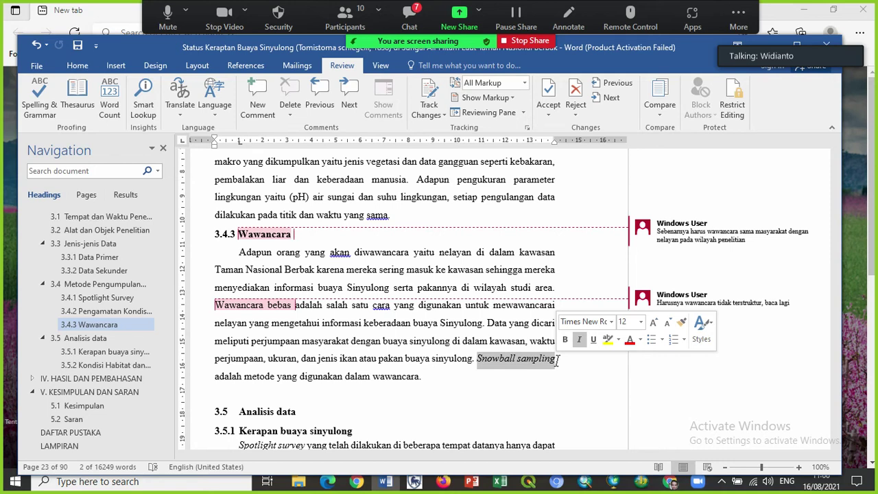
{"action": "left_click", "coordinate": [258, 96]}
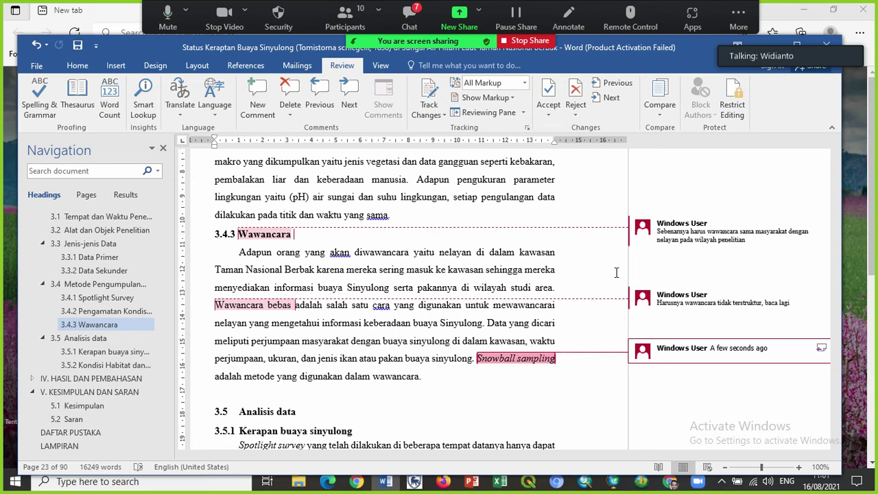
{"action": "type", "text": "a"}
{"action": "type", "text": "ur"}
{"action": "type", "text": "posive"}
{"action": "type", "text": " samplin"}
{"action": "type", "text": "g coba di kaji lagi"}
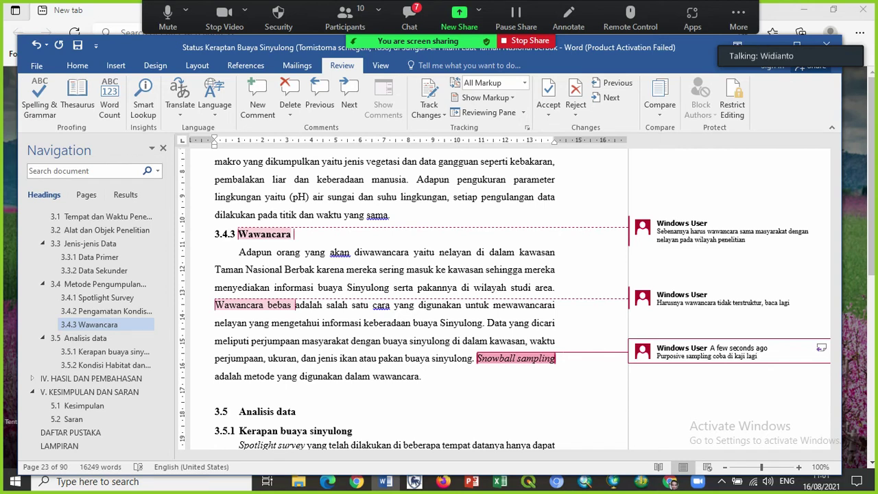
Correct "Kerapan" to "Kerapatan" in the heading of section 3.5.1 and select the start of the corrected word.
{"action": "left_click", "coordinate": [835, 444]}
{"action": "left_click_drag", "start_coordinate": [836, 444], "coordinate": [835, 445]}
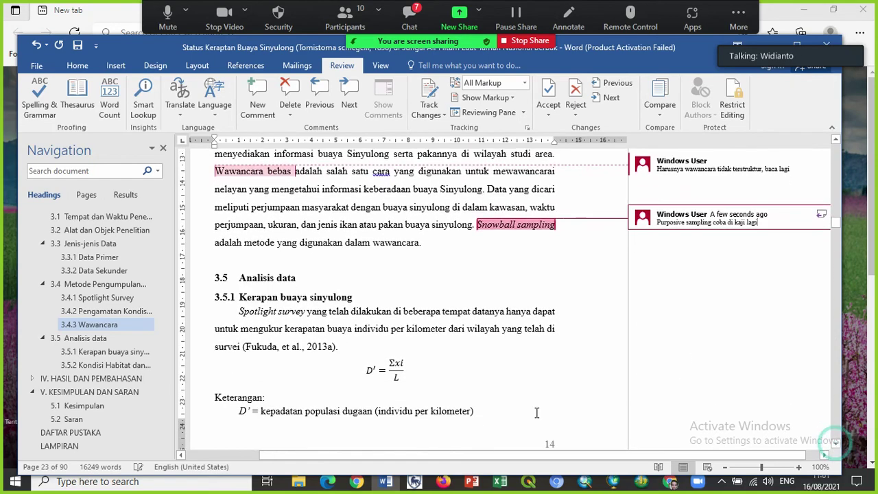
{"action": "left_click", "coordinate": [274, 296]}
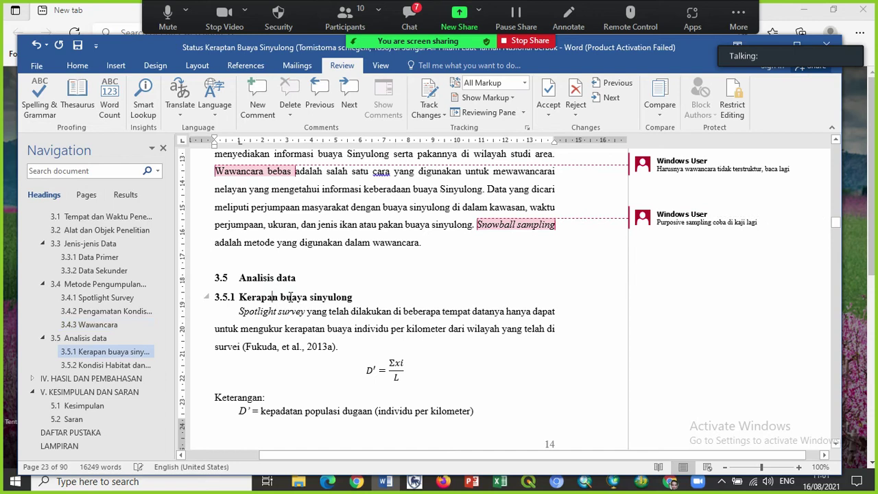
{"action": "type", "text": "ta"}
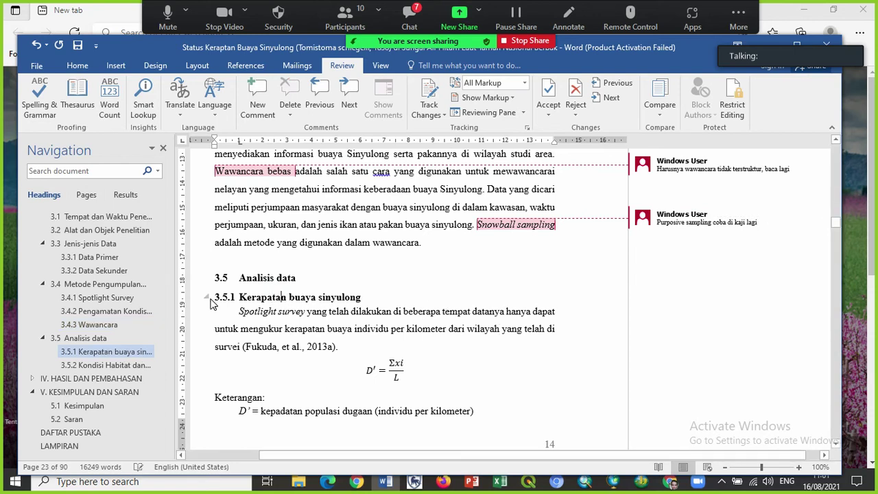
{"action": "left_click_drag", "start_coordinate": [239, 296], "coordinate": [278, 300]}
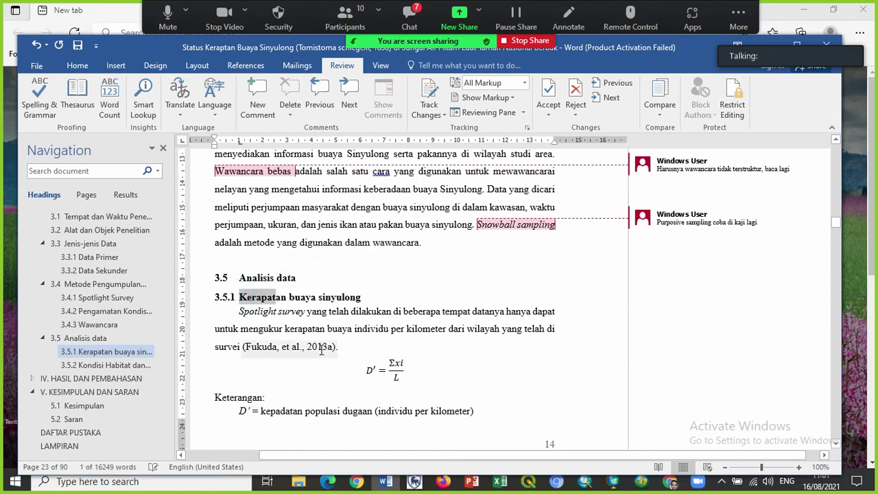
Comment "Harusnya tiga waktu yang berbeda" on "lokasi yang berbeda" in the "Suhu dan Kelembaban" paragraph of section 3.5.2.
{"action": "left_click", "coordinate": [836, 444]}
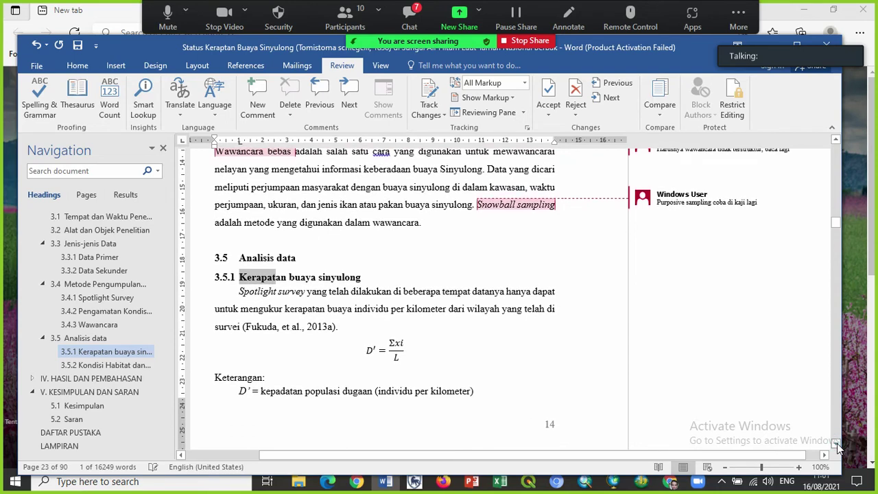
{"action": "left_click", "coordinate": [836, 445]}
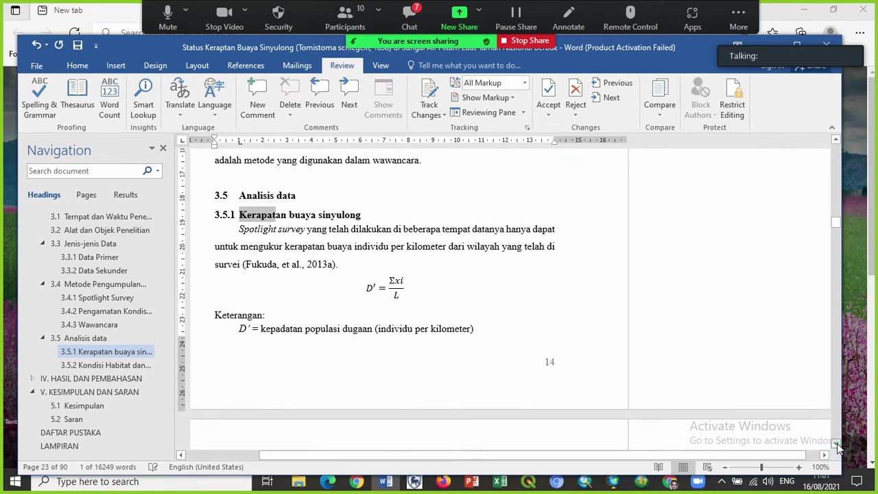
{"action": "left_click", "coordinate": [837, 445]}
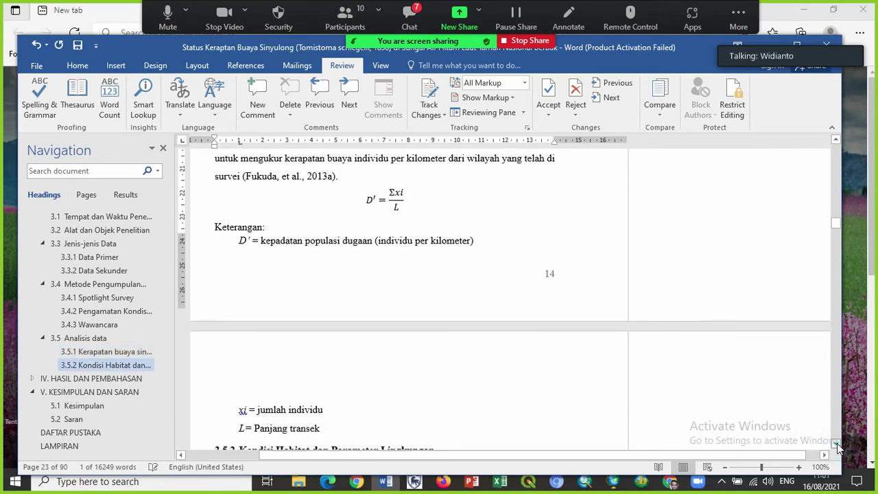
{"action": "left_click", "coordinate": [836, 445]}
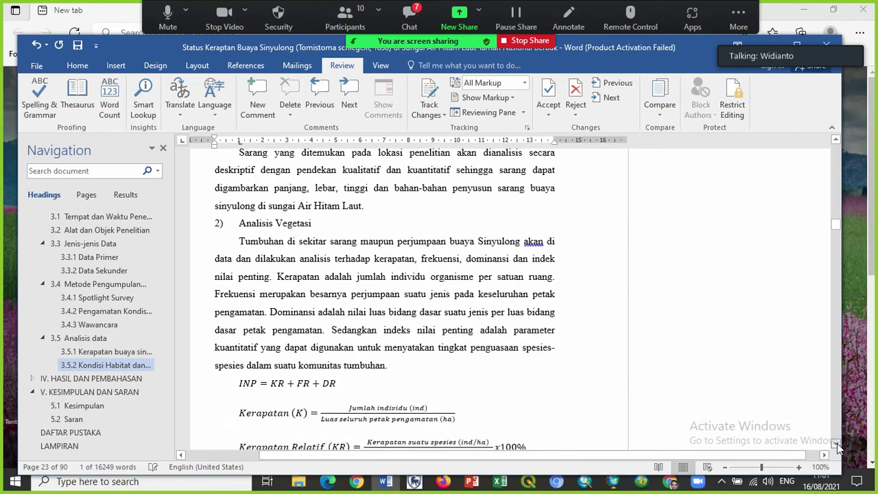
{"action": "left_click", "coordinate": [837, 444]}
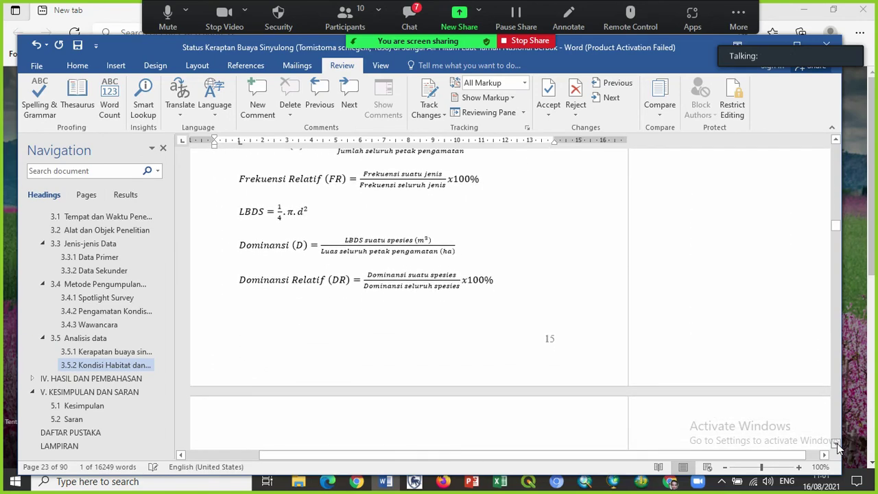
{"action": "left_click", "coordinate": [836, 444]}
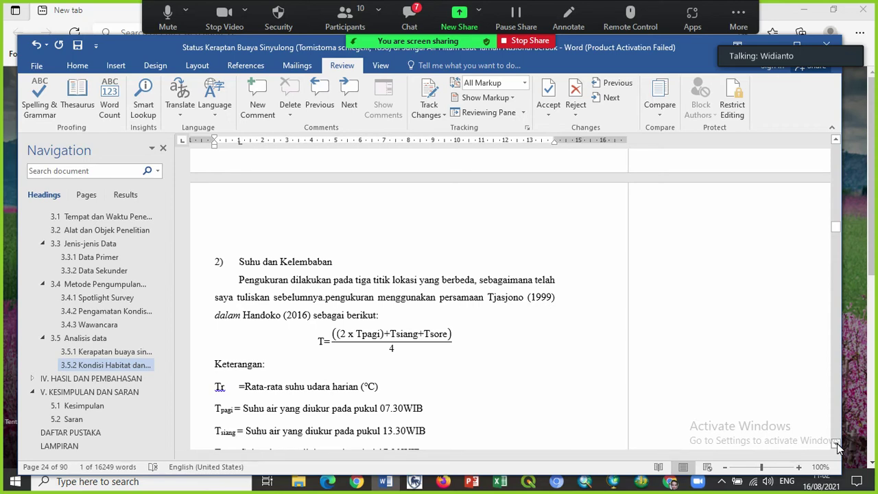
{"action": "left_click", "coordinate": [837, 444]}
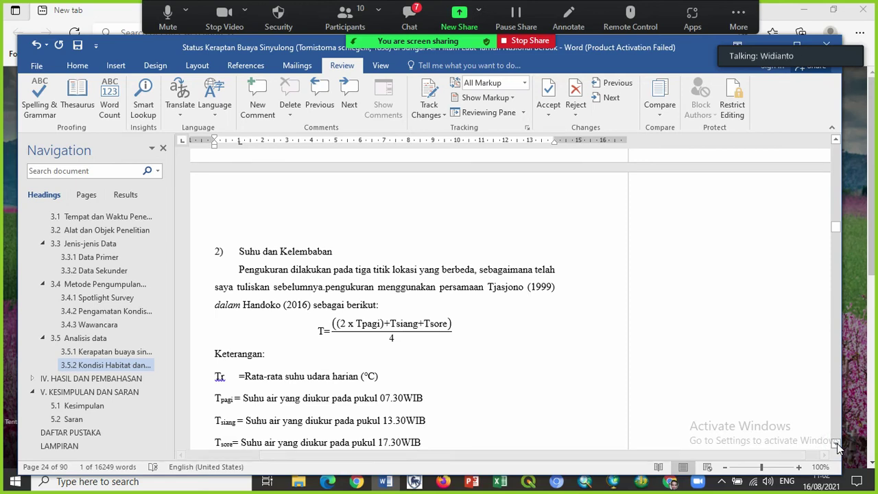
{"action": "left_click", "coordinate": [837, 443]}
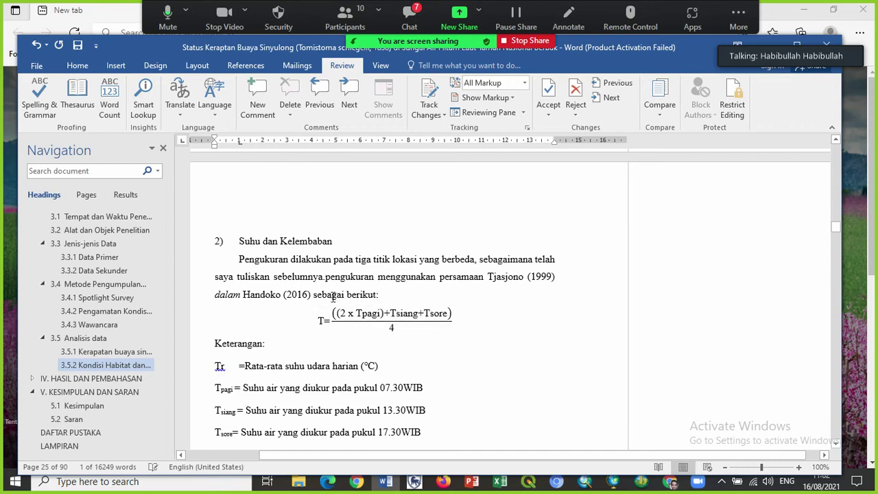
{"action": "left_click_drag", "start_coordinate": [325, 273], "coordinate": [425, 315]}
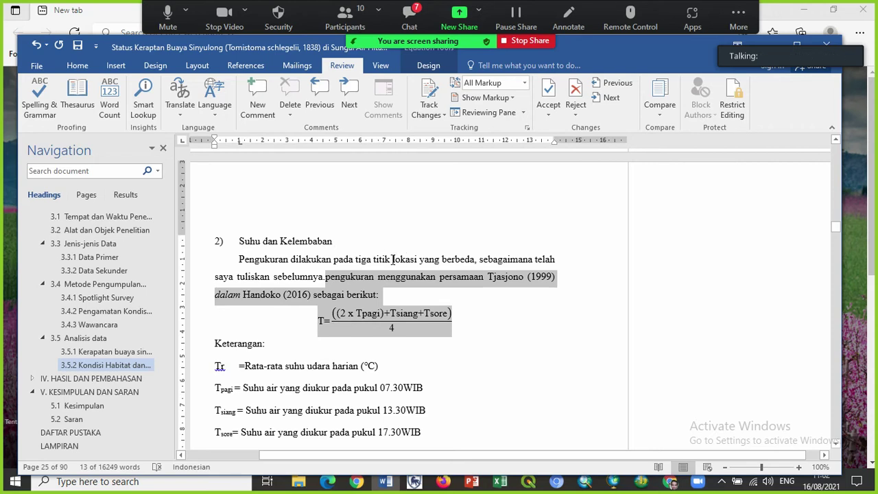
{"action": "left_click_drag", "start_coordinate": [392, 259], "coordinate": [456, 261]}
{"action": "left_click", "coordinate": [257, 100]}
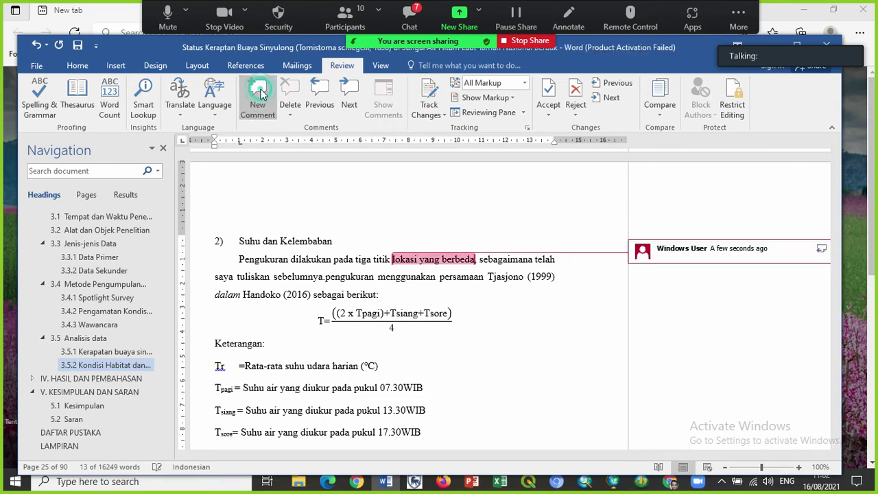
{"action": "type", "text": "ha"}
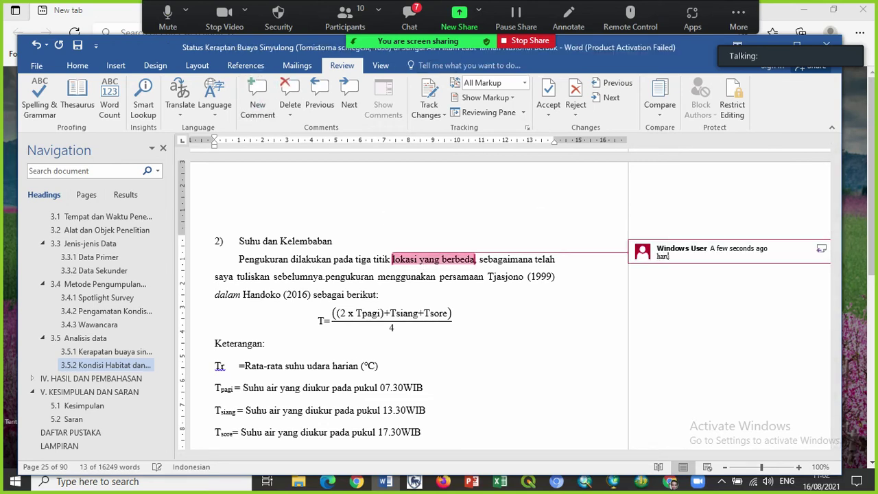
{"action": "type", "text": "rusnya tiga waktu yang berbeda"}
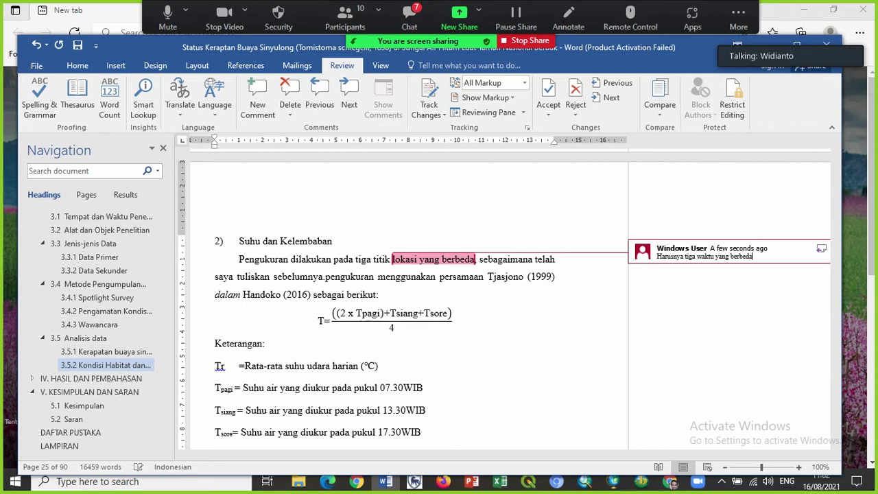
Comment "Konfirmasi lagi" on the two "Air Payau" column headings in Tabel 5 under "Salinitas Air".
{"action": "left_click_drag", "start_coordinate": [837, 224], "coordinate": [838, 228]}
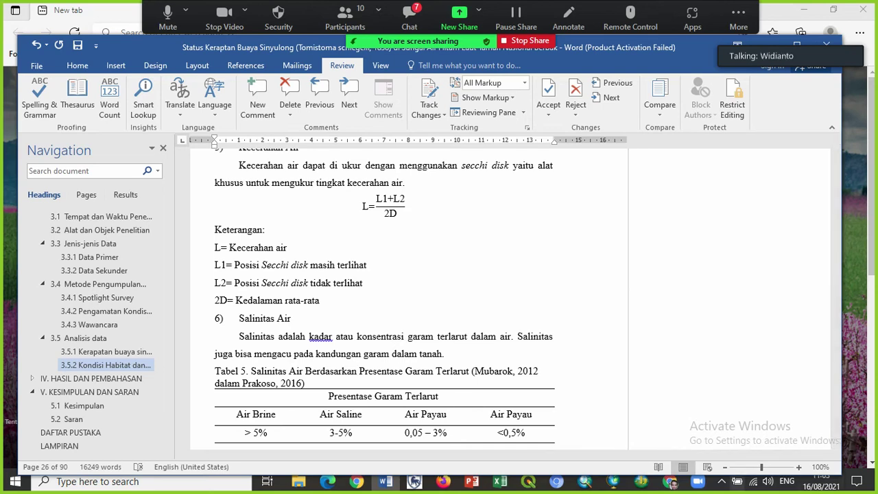
{"action": "left_click", "coordinate": [836, 443]}
{"action": "left_click", "coordinate": [836, 443]}
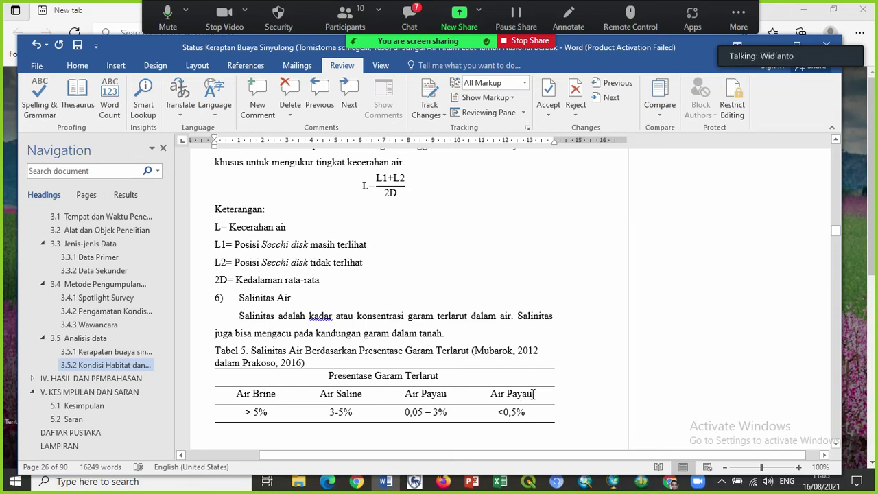
{"action": "left_click_drag", "start_coordinate": [397, 394], "coordinate": [556, 388]}
{"action": "left_click", "coordinate": [257, 99]}
{"action": "type", "text": "konfirmasi lag"}
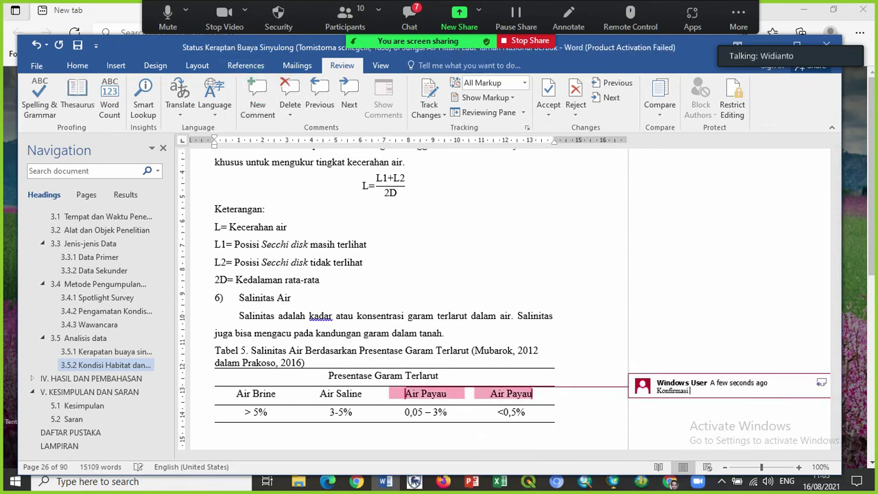
{"action": "type", "text": "i"}
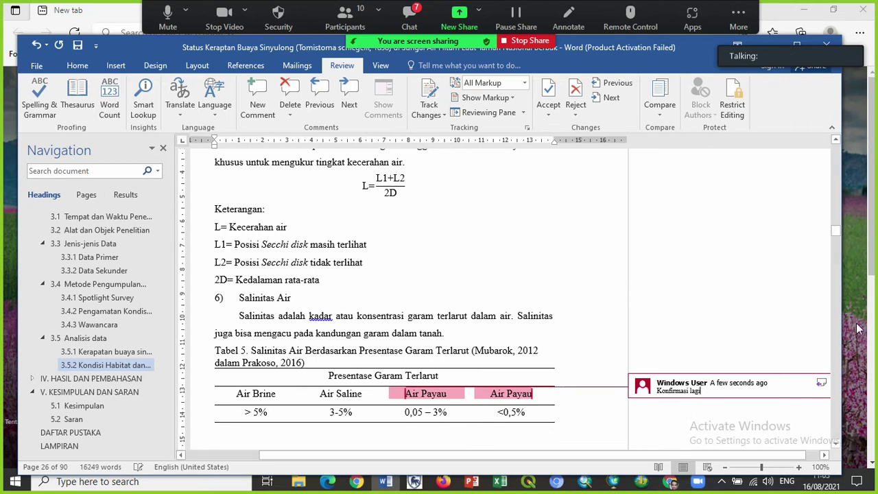
Comment "Hati hati typo" and, on a second line, "Harus sering di baca" on the "Lokasi" and "Panjang track (km)" headings of Tabel 6.
{"action": "left_click", "coordinate": [836, 446]}
{"action": "left_click_drag", "start_coordinate": [836, 446], "coordinate": [836, 446]}
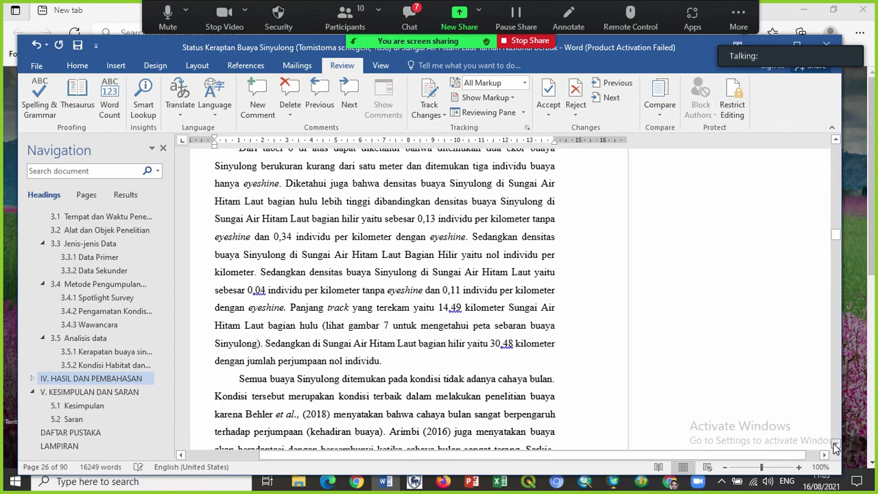
{"action": "left_click_drag", "start_coordinate": [836, 139], "coordinate": [836, 140]}
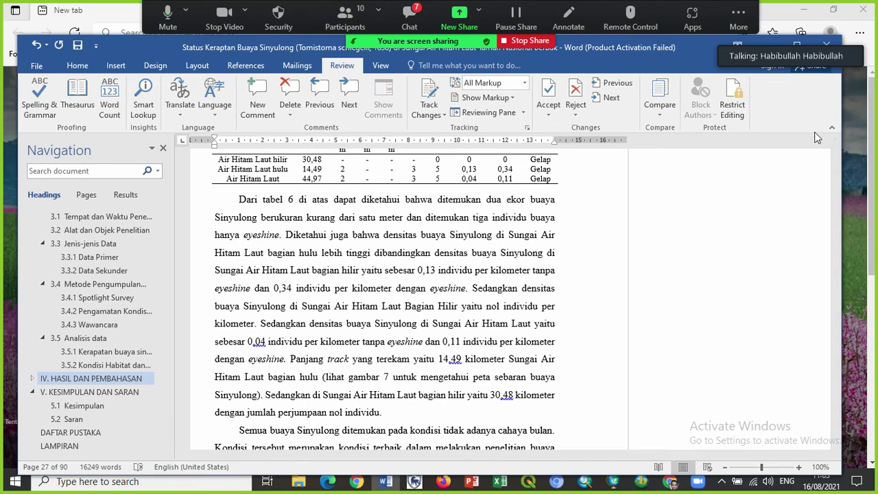
{"action": "left_click", "coordinate": [835, 140]}
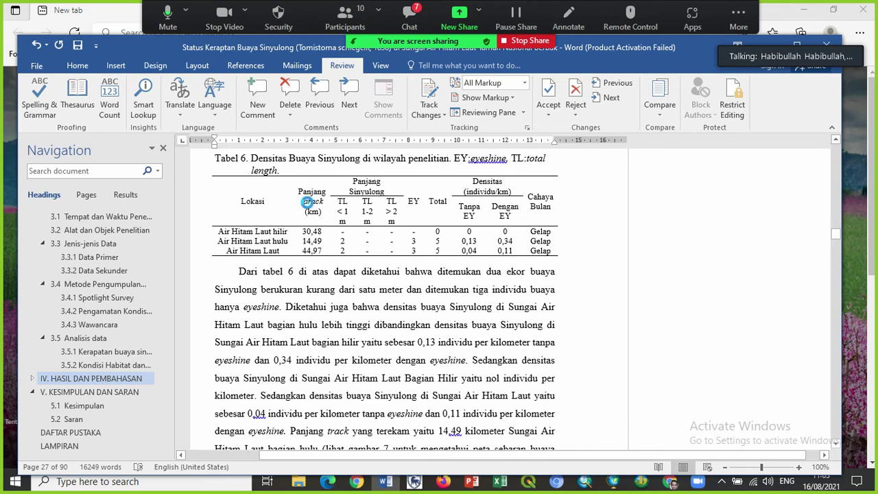
{"action": "left_click", "coordinate": [304, 202]}
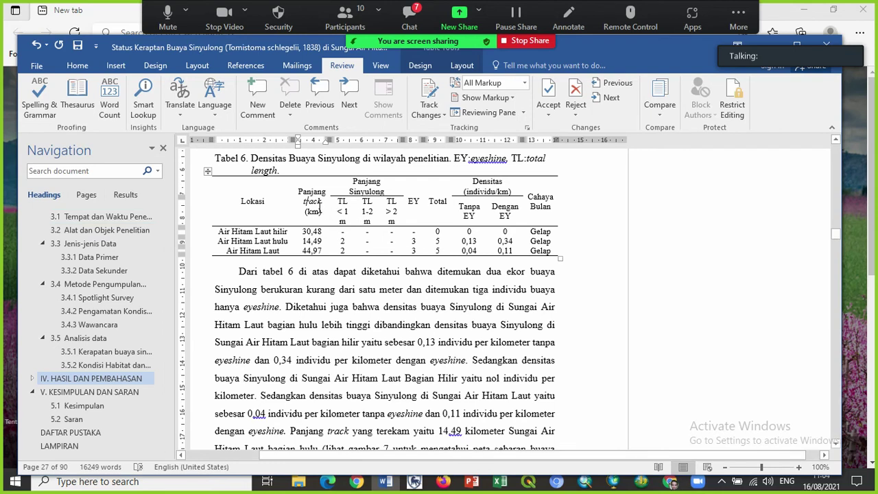
{"action": "left_click_drag", "start_coordinate": [288, 191], "coordinate": [330, 220]}
{"action": "left_click", "coordinate": [260, 94]}
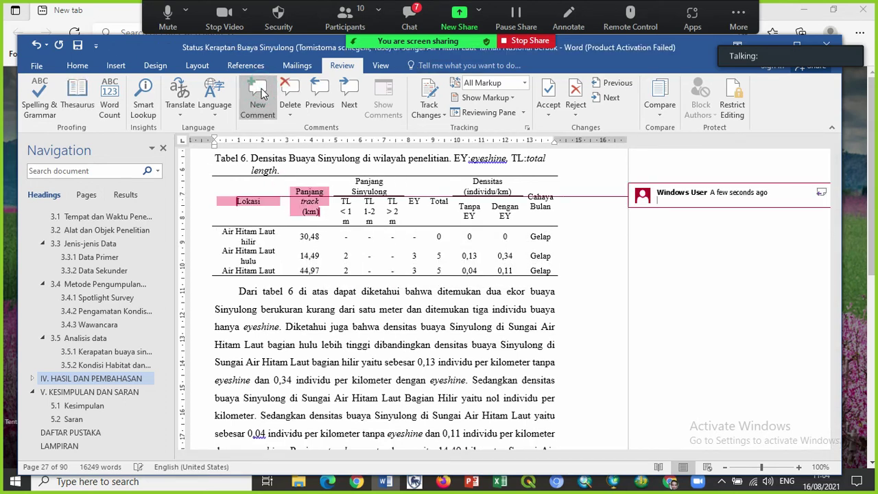
{"action": "type", "text": "hati hati typo"}
{"action": "key", "text": "Return"}
{"action": "type", "text": "hati typo Haru"}
{"action": "type", "text": "s se"}
{"action": "type", "text": "ring di baca"}
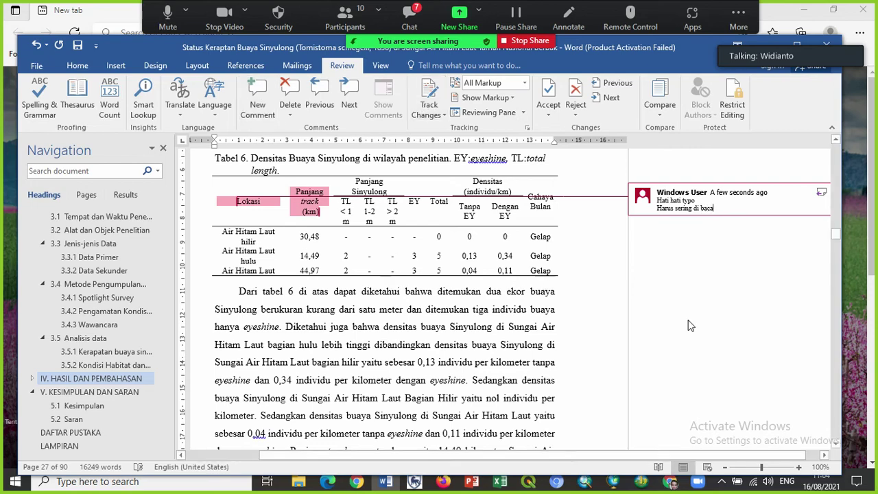
Comment "inp" on "kerapatan relatif" in the paragraph directly below Tabel 7.
{"action": "scroll", "coordinate": [838, 446], "scroll_direction": "down", "scroll_amount": 6}
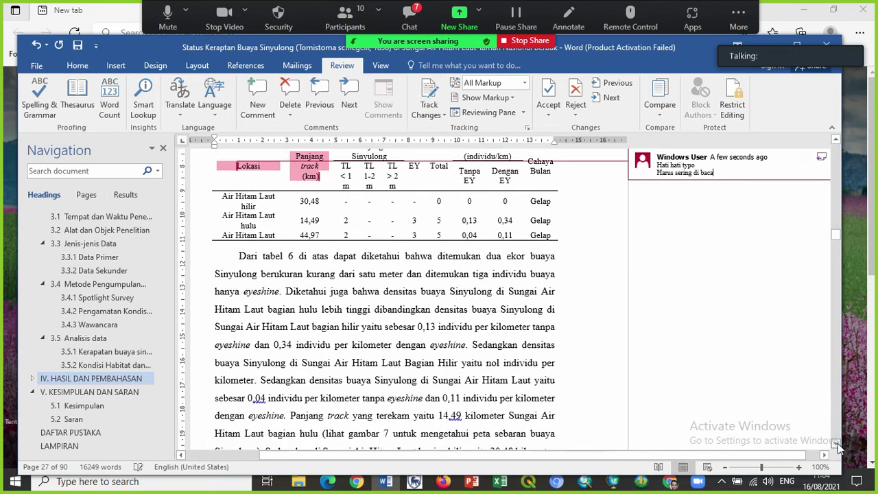
{"action": "scroll", "coordinate": [838, 445], "scroll_direction": "down", "scroll_amount": 3}
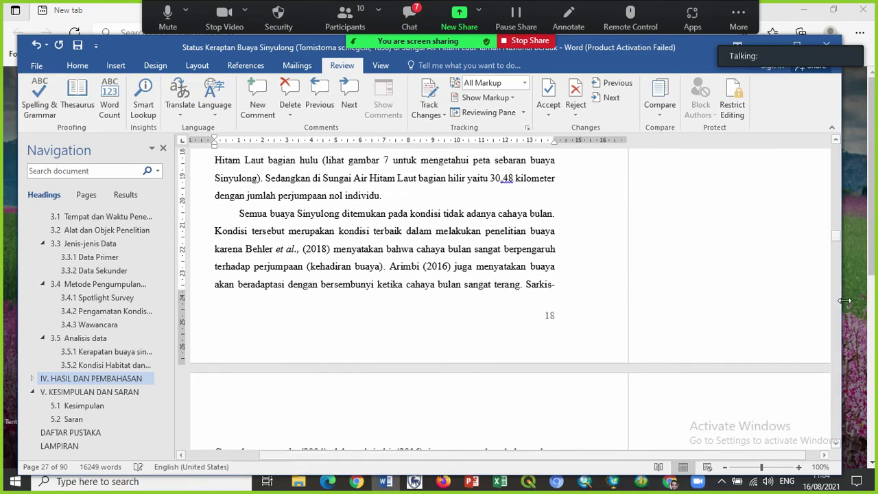
{"action": "left_click_drag", "start_coordinate": [836, 244], "coordinate": [837, 269]}
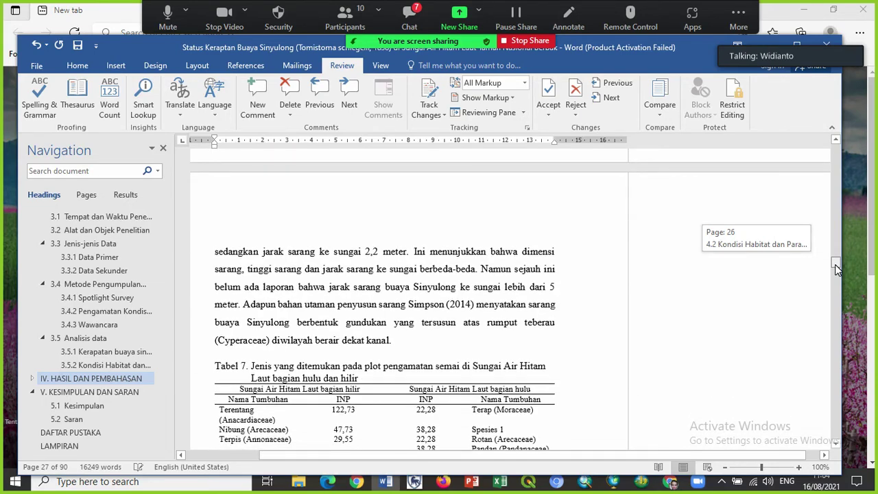
{"action": "left_click_drag", "start_coordinate": [837, 267], "coordinate": [835, 266]}
{"action": "left_click", "coordinate": [833, 141]}
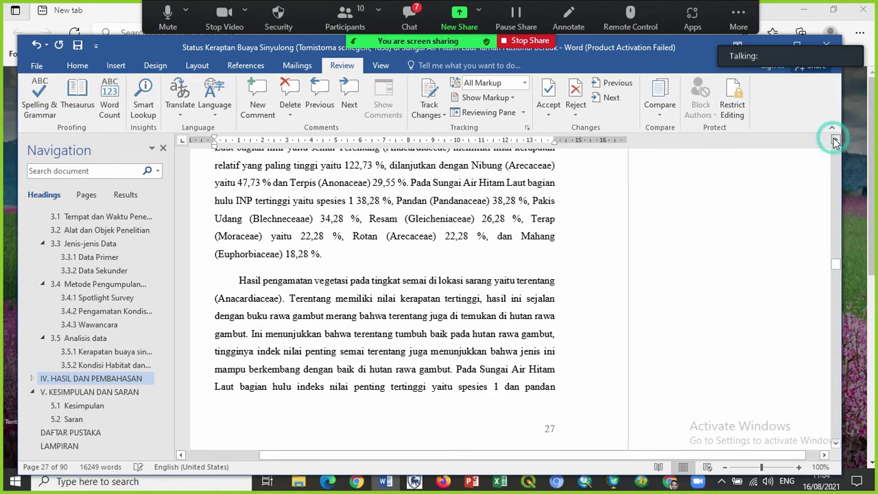
{"action": "left_click", "coordinate": [836, 141]}
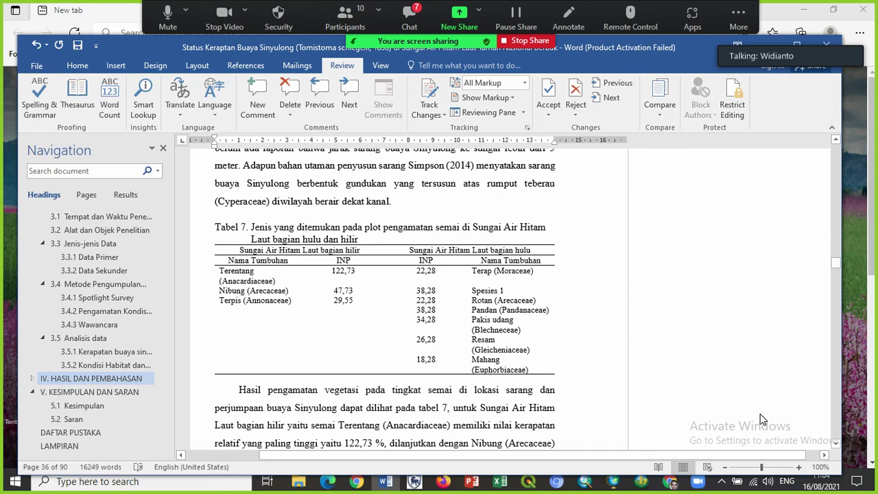
{"action": "left_click", "coordinate": [835, 446]}
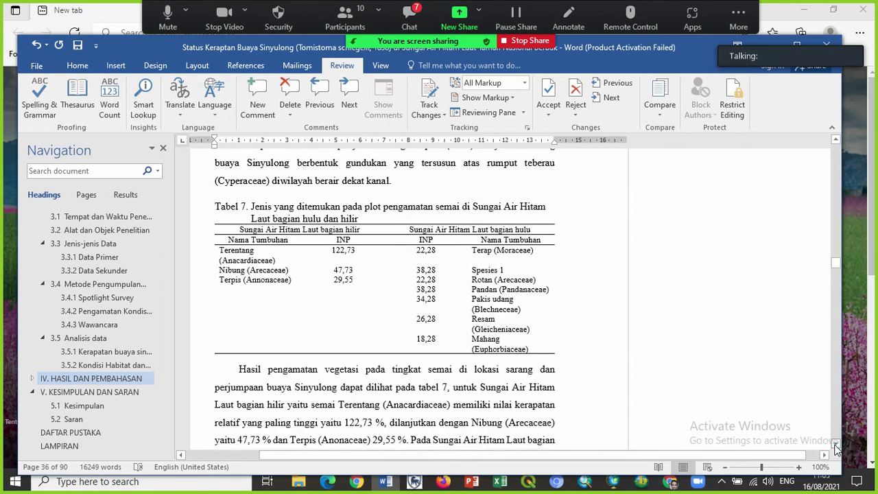
{"action": "left_click", "coordinate": [836, 446]}
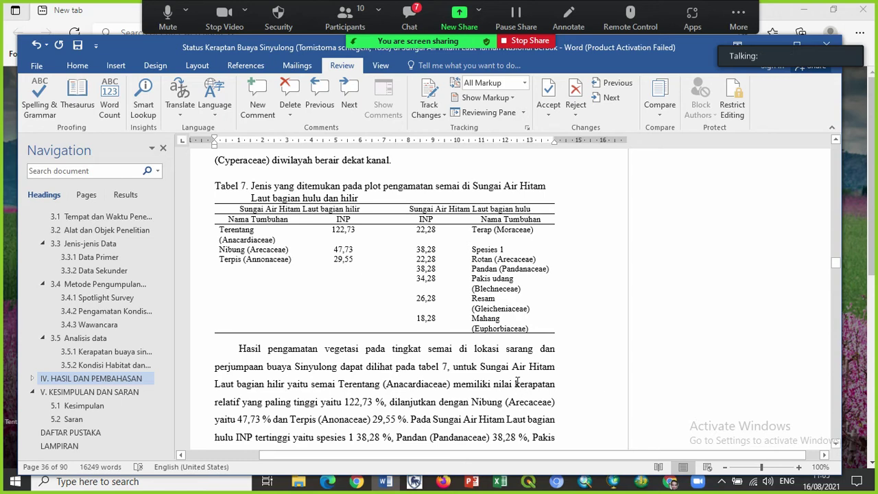
{"action": "left_click_drag", "start_coordinate": [515, 385], "coordinate": [239, 405]}
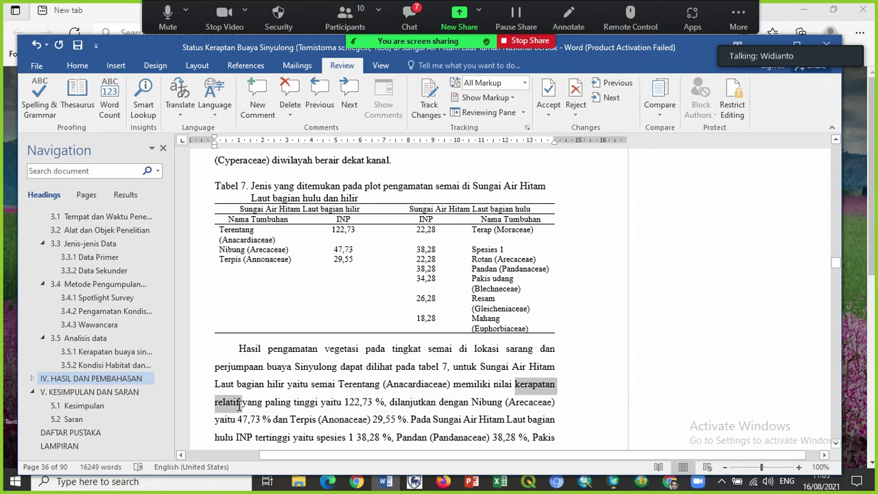
{"action": "left_click", "coordinate": [258, 96]}
{"action": "type", "text": "inp"}
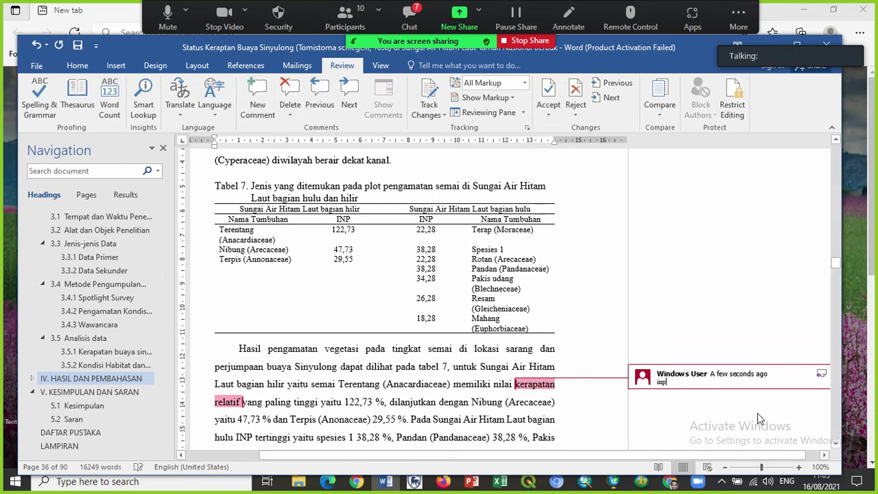
Comment "BACA LAGI" on "kerapatan tertinggi" in the second paragraph below Tabel 7.
{"action": "scroll", "coordinate": [836, 450], "scroll_direction": "down", "scroll_amount": 3}
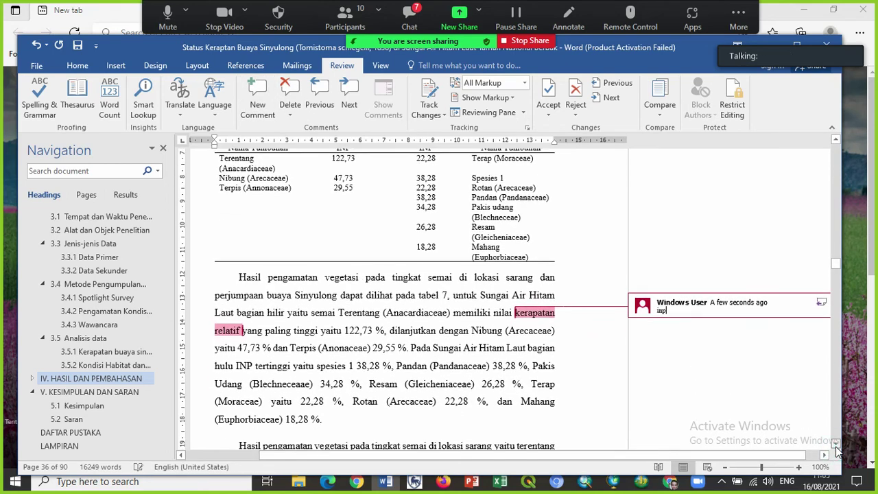
{"action": "scroll", "coordinate": [837, 450], "scroll_direction": "down", "scroll_amount": 2}
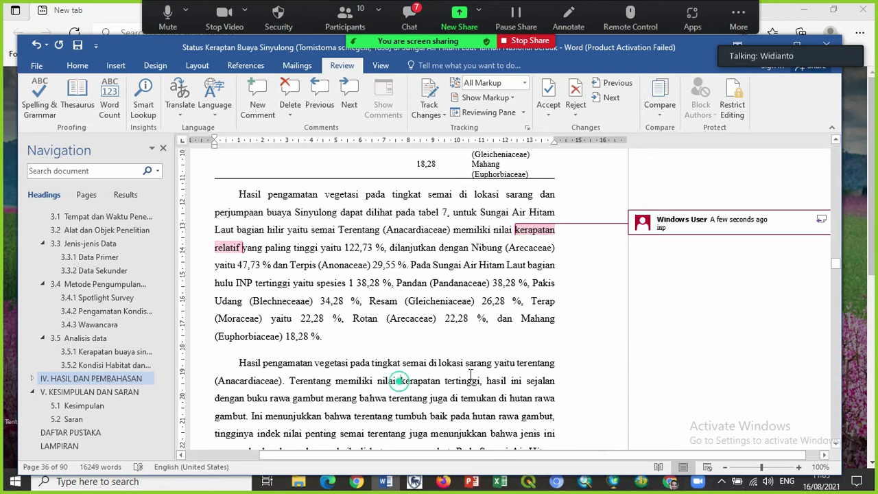
{"action": "left_click_drag", "start_coordinate": [400, 380], "coordinate": [483, 376]}
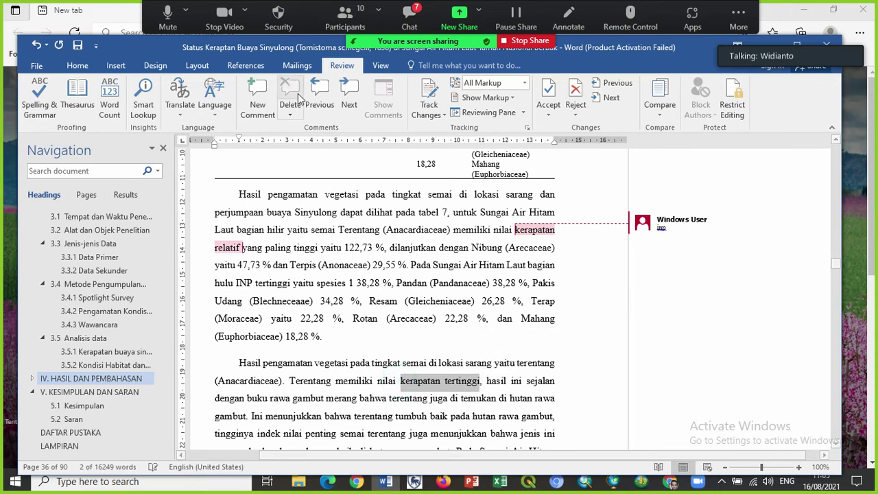
{"action": "left_click", "coordinate": [258, 100]}
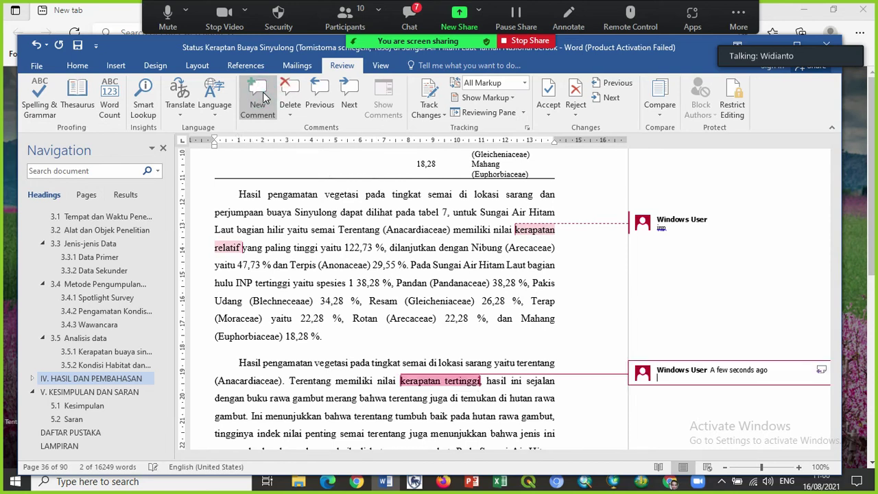
{"action": "left_click", "coordinate": [701, 377]}
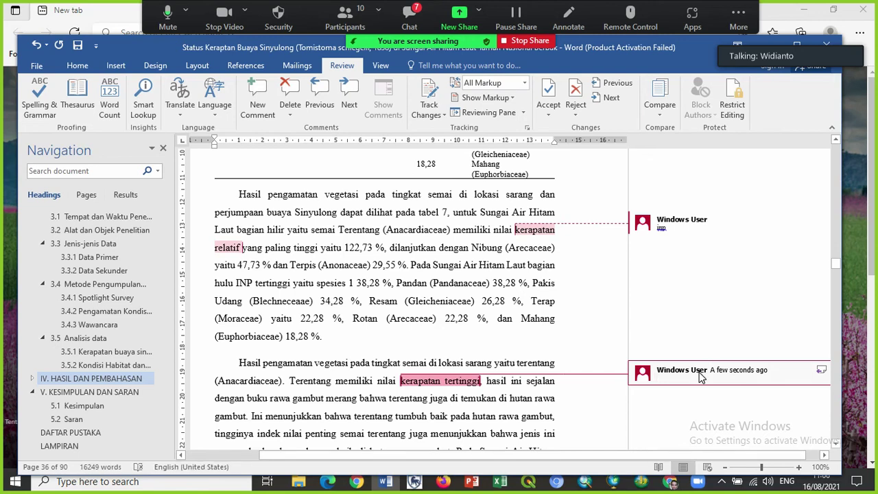
{"action": "type", "text": "IN"}
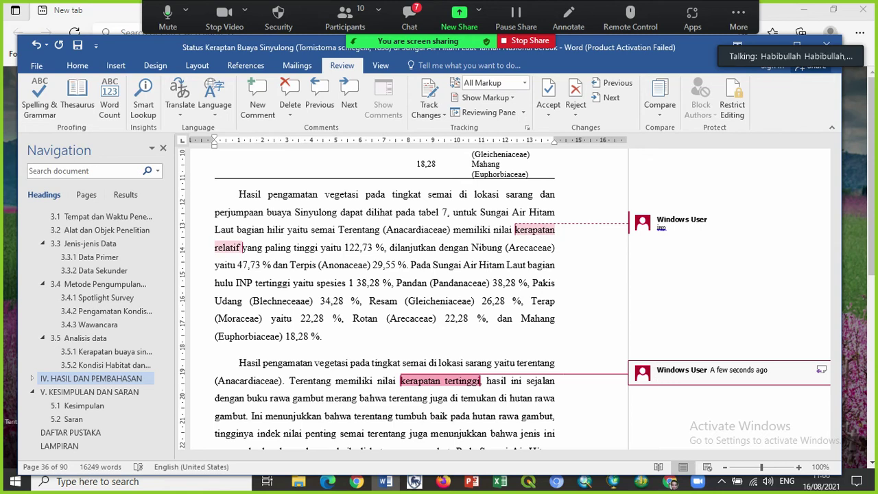
{"action": "type", "text": "RI"}
{"action": "type", "text": "EW"}
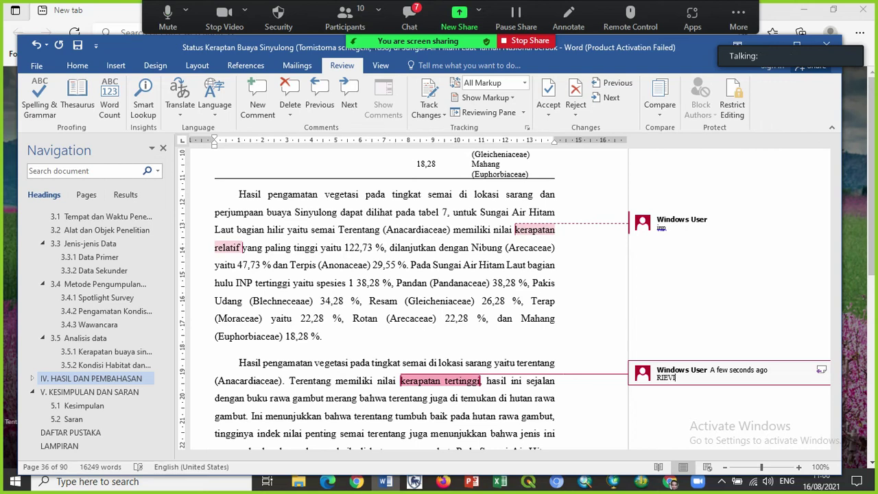
{"action": "key", "text": "BackSpace"}
{"action": "key", "text": "BackSpace"}
{"action": "type", "text": "BACA LAGI"}
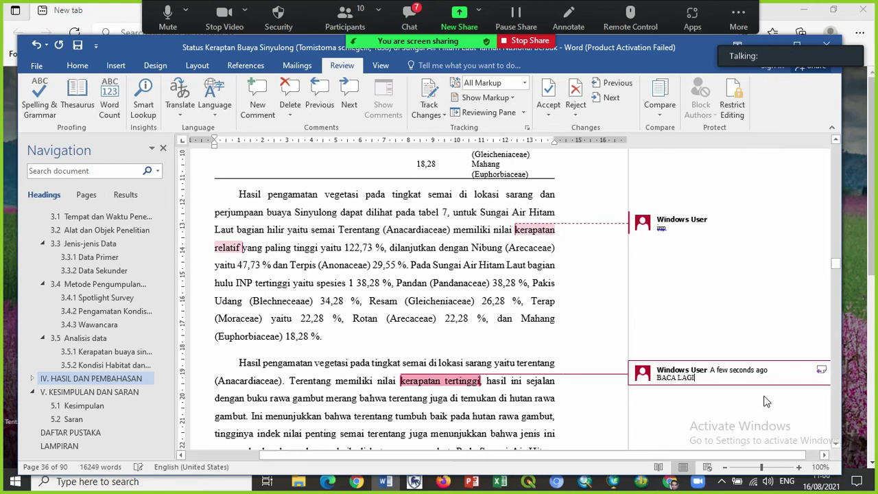
Read on from the seedling discussion to Tabel 8 and the paragraphs about the pancang plots below it.
{"action": "left_click", "coordinate": [836, 445]}
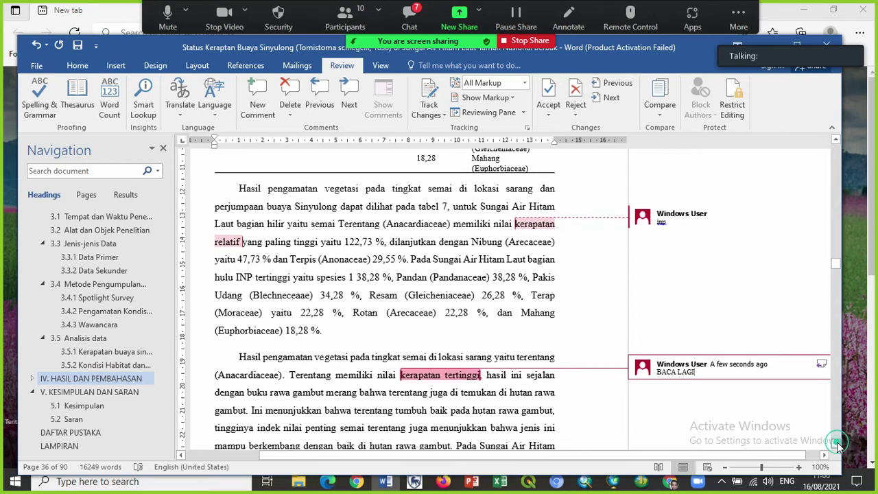
{"action": "left_click", "coordinate": [836, 444]}
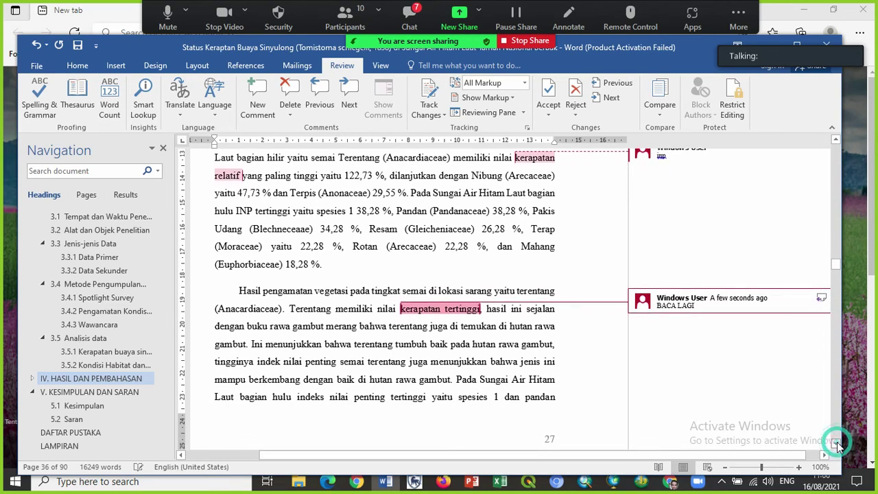
{"action": "left_click", "coordinate": [836, 444]}
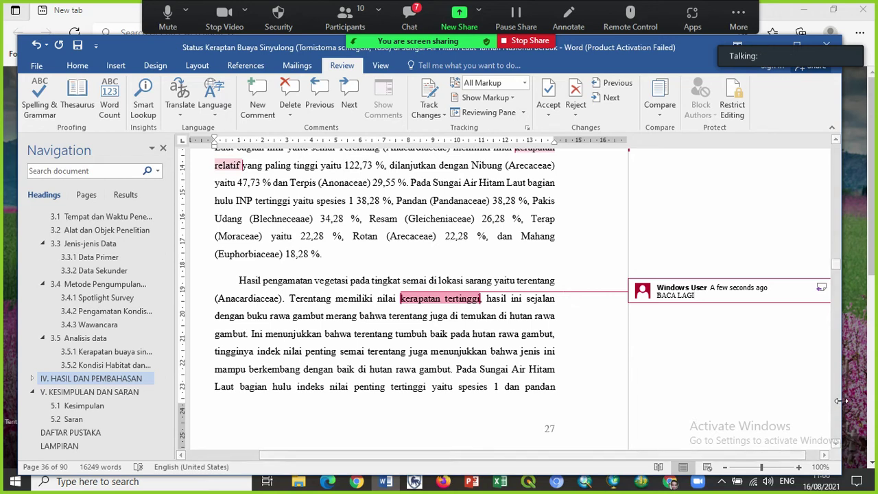
{"action": "left_click", "coordinate": [835, 446]}
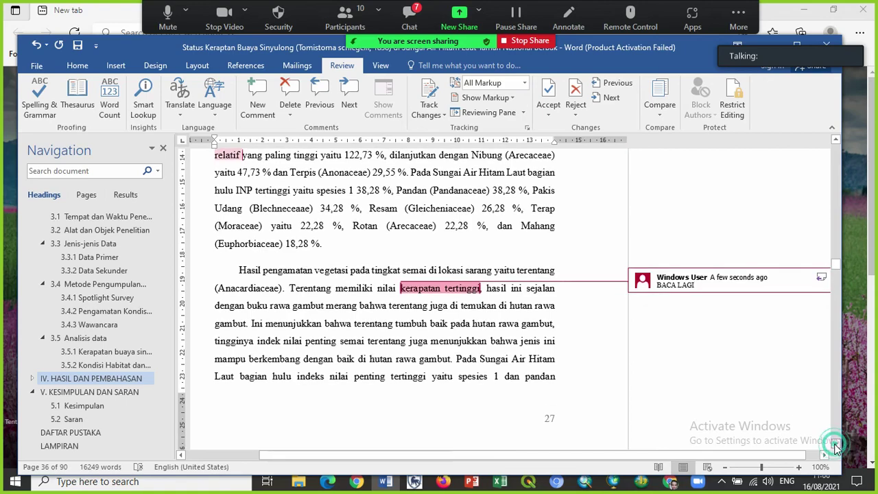
{"action": "left_click", "coordinate": [836, 447]}
{"action": "left_click", "coordinate": [835, 447]}
{"action": "left_click", "coordinate": [836, 446]}
{"action": "left_click", "coordinate": [836, 446]}
{"action": "left_click", "coordinate": [835, 447]}
{"action": "left_click", "coordinate": [836, 446]}
{"action": "left_click", "coordinate": [836, 447]}
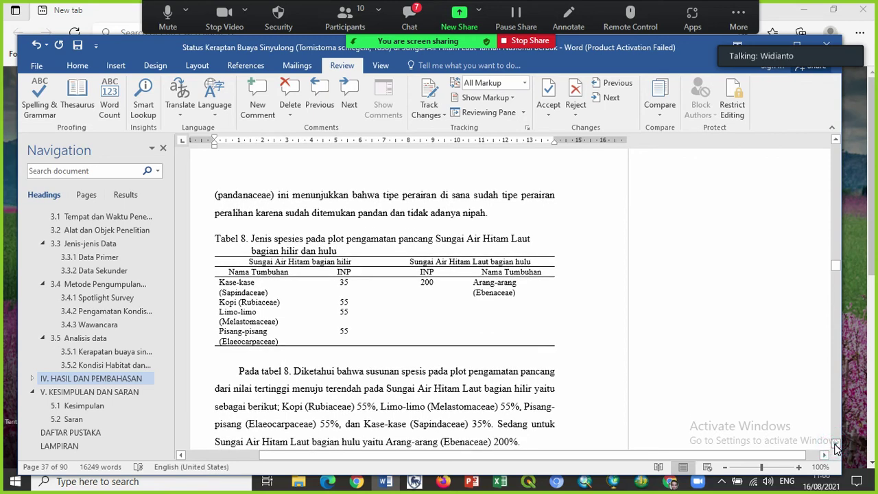
{"action": "left_click", "coordinate": [836, 447]}
{"action": "left_click", "coordinate": [836, 446]}
{"action": "left_click", "coordinate": [836, 446]}
{"action": "left_click", "coordinate": [836, 447]}
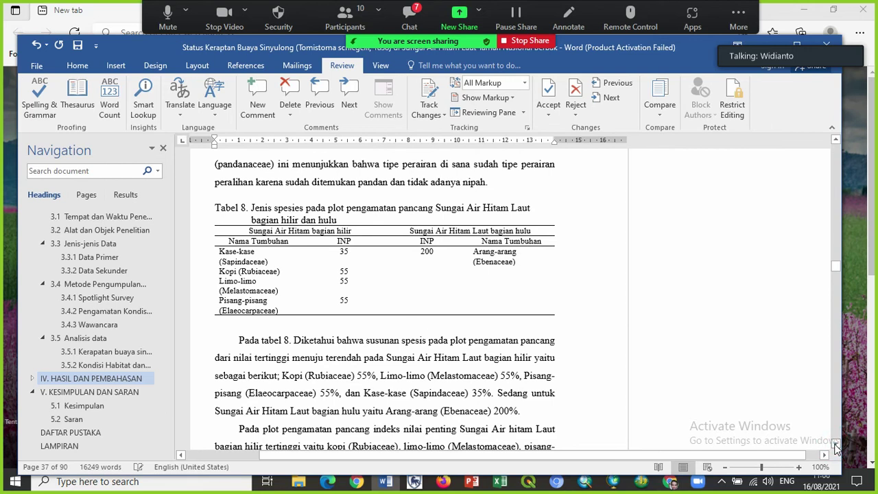
{"action": "left_click", "coordinate": [836, 446]}
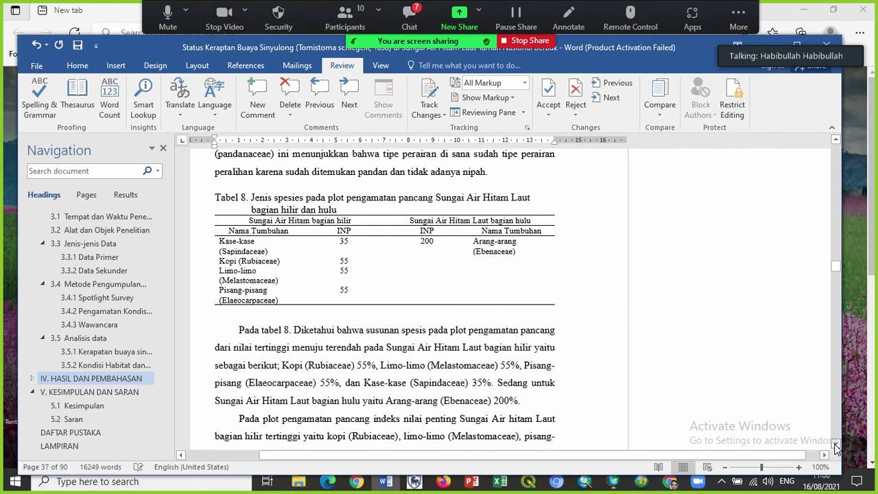
{"action": "left_click", "coordinate": [836, 447]}
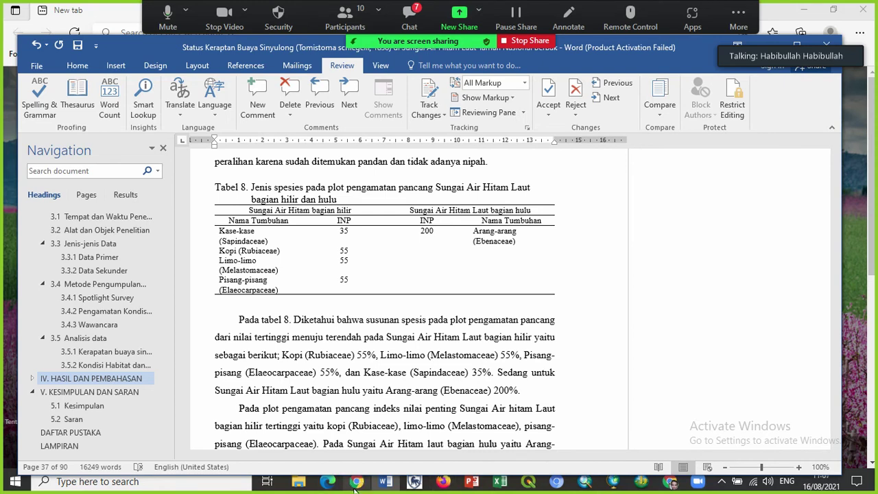
In File Explorer, open the folder "anveg sungai air hitam laut bagian hilir" under skripsi > "data penunjang haasil dan pembahasan" on drive E.
{"action": "left_click", "coordinate": [300, 482]}
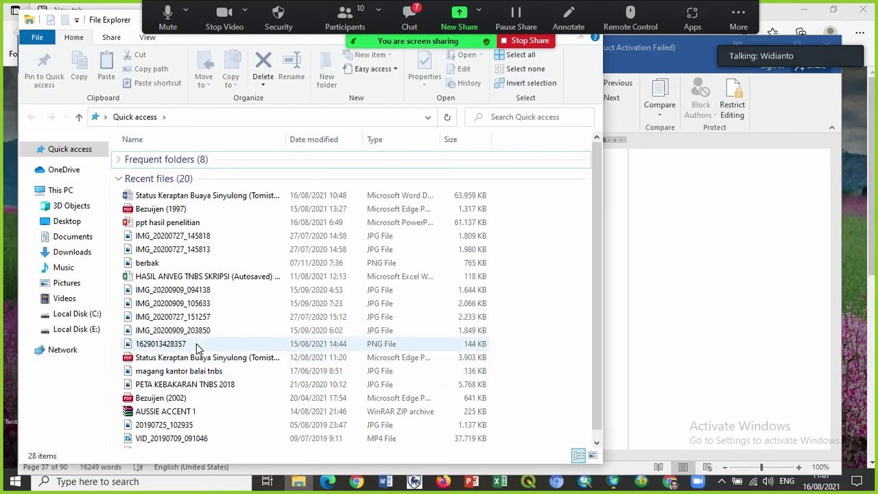
{"action": "left_click", "coordinate": [78, 331]}
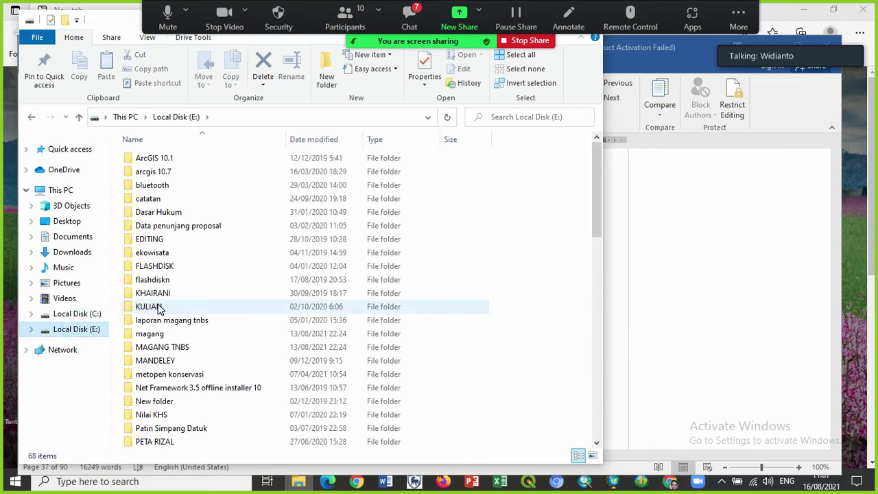
{"action": "left_click", "coordinate": [599, 444]}
{"action": "left_click", "coordinate": [599, 444]}
{"action": "left_click", "coordinate": [599, 444]}
{"action": "left_click", "coordinate": [599, 445]}
{"action": "left_click", "coordinate": [599, 445]}
{"action": "left_click", "coordinate": [599, 445]}
{"action": "left_click", "coordinate": [599, 444]}
{"action": "left_click", "coordinate": [599, 444]}
{"action": "left_click", "coordinate": [599, 444]}
{"action": "left_click", "coordinate": [599, 444]}
{"action": "left_click", "coordinate": [599, 445]}
{"action": "left_click", "coordinate": [599, 445]}
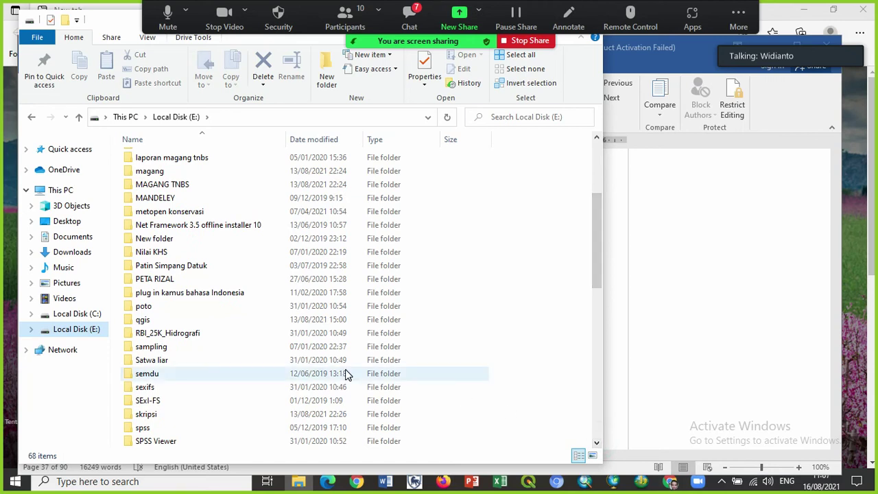
{"action": "mouse_move", "coordinate": [267, 383]}
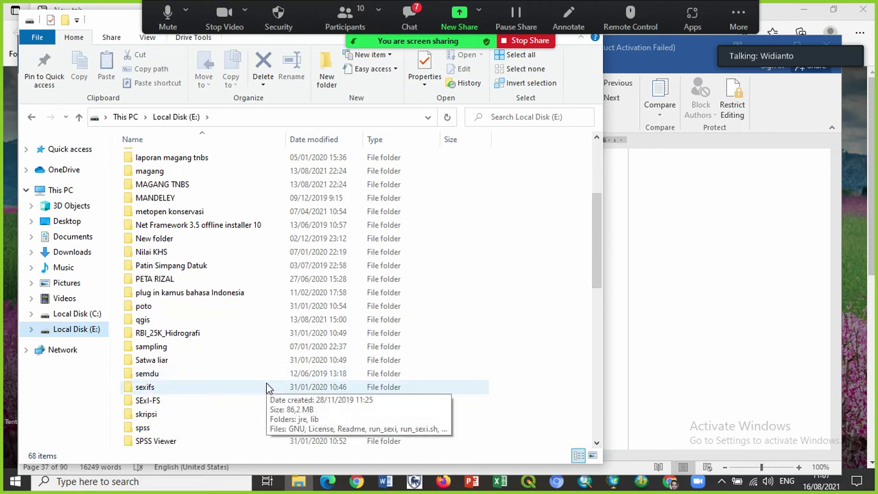
{"action": "double_click", "coordinate": [250, 414]}
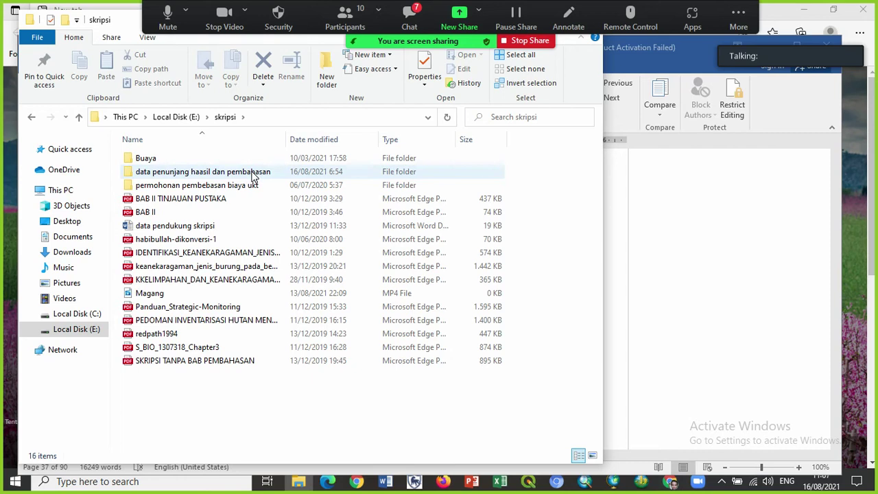
{"action": "double_click", "coordinate": [254, 173]}
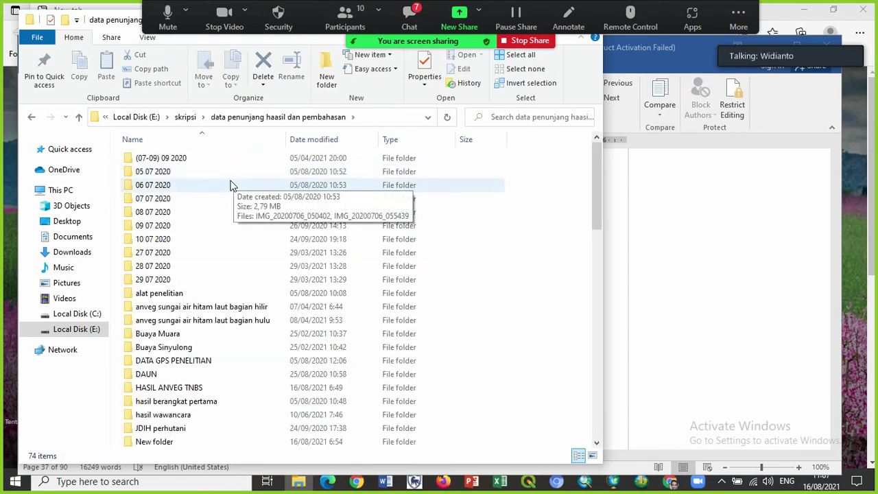
{"action": "double_click", "coordinate": [219, 309]}
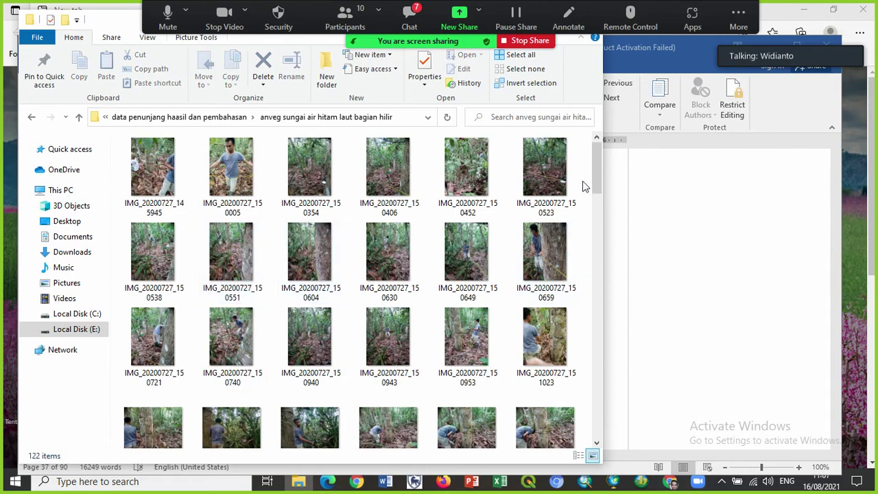
Find the field photo IMG_20200727_151716 in the folder and open it for viewing.
{"action": "left_click_drag", "start_coordinate": [596, 192], "coordinate": [604, 256]}
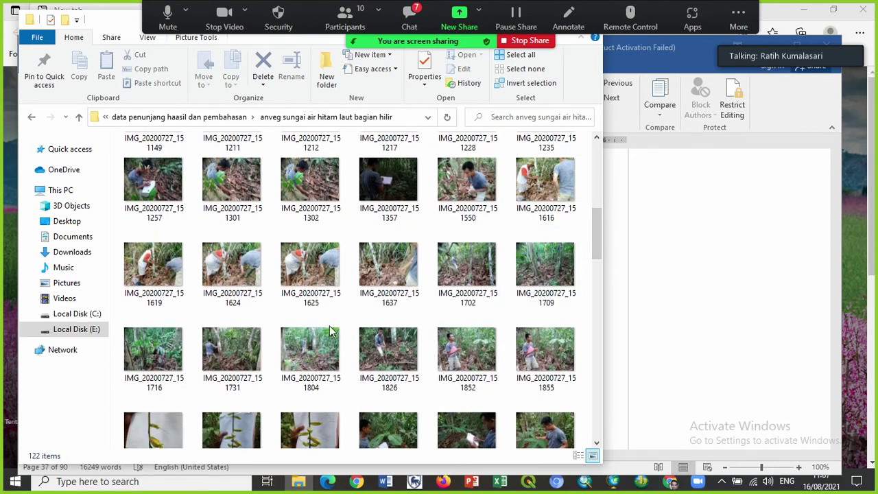
{"action": "left_click", "coordinate": [171, 349]}
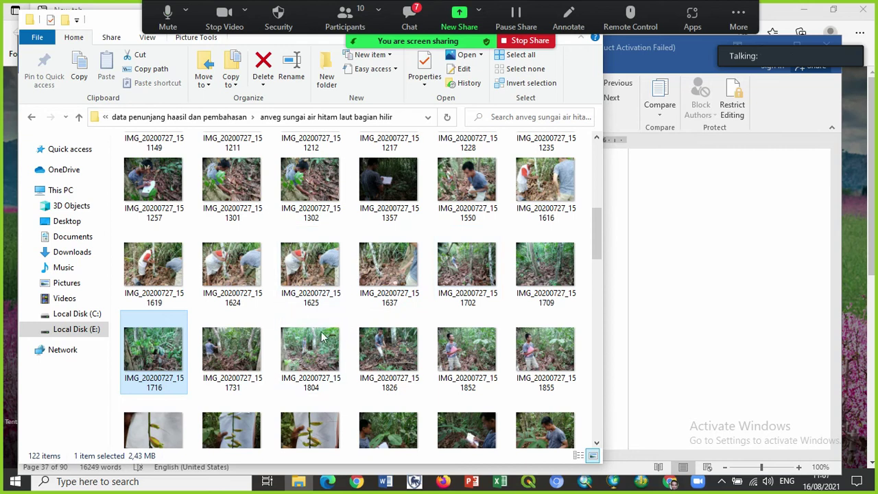
{"action": "left_click", "coordinate": [166, 350]}
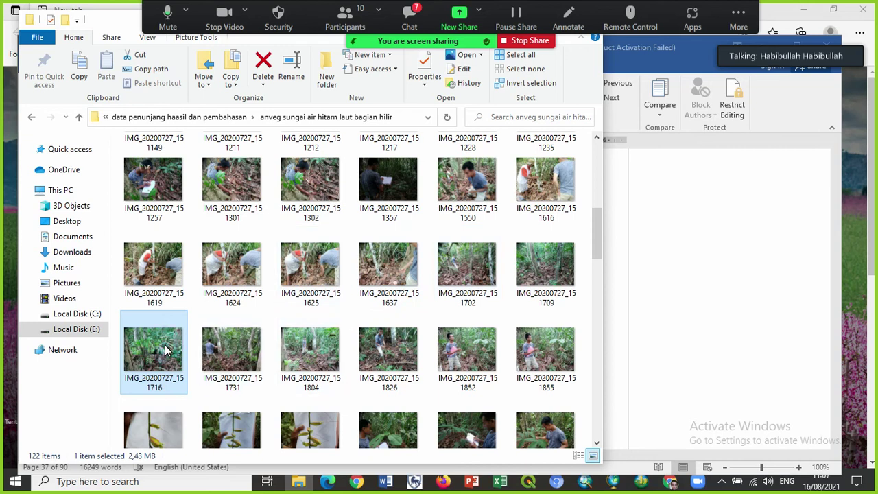
{"action": "left_click", "coordinate": [166, 350]}
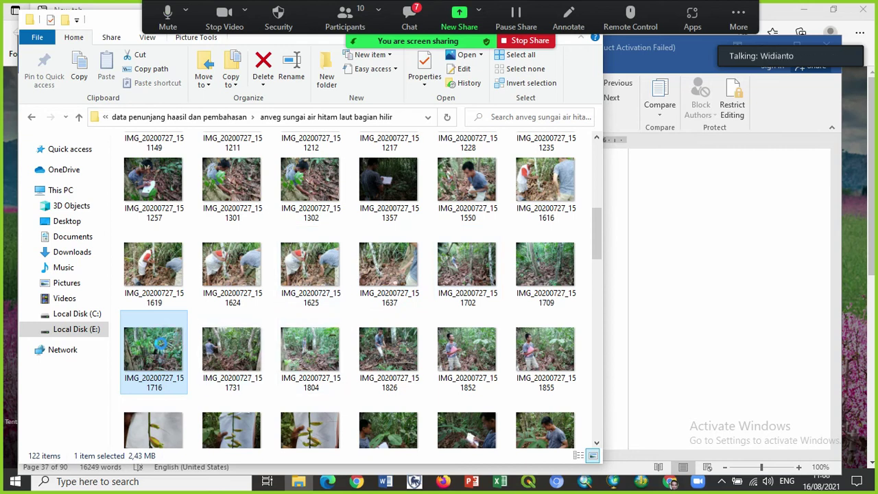
{"action": "right_click", "coordinate": [164, 343]}
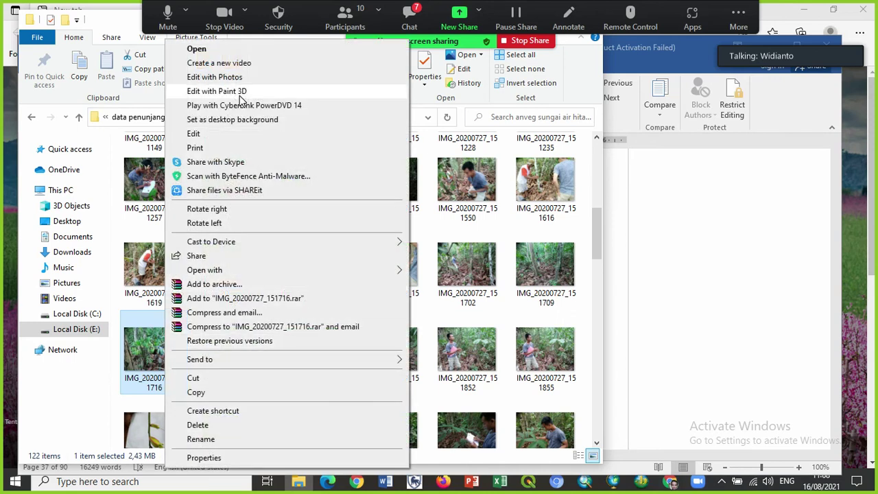
{"action": "left_click", "coordinate": [254, 53]}
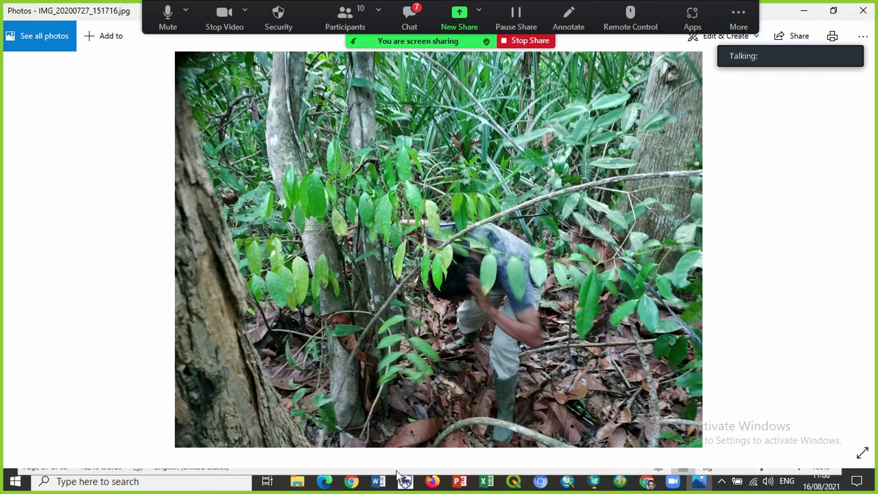
Switch back to the thesis in Word and attach an empty comment to "Kopi (Rubiaceae)" in Tabel 8.
{"action": "left_click", "coordinate": [379, 482]}
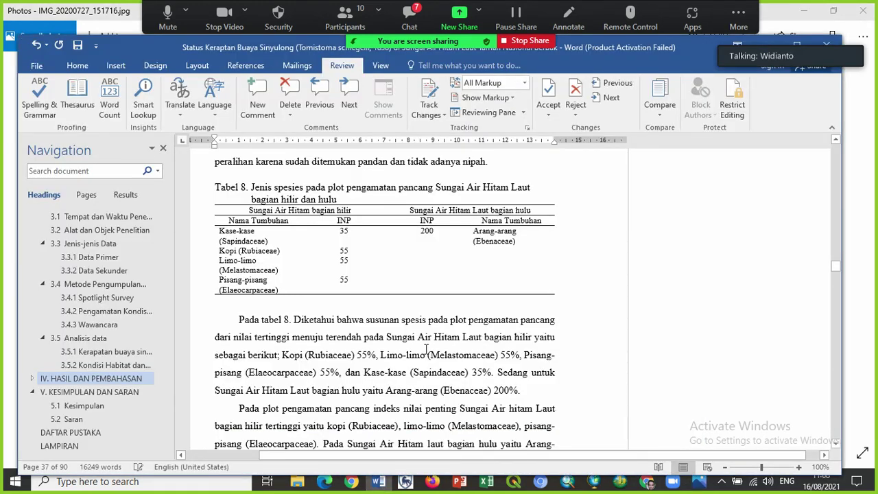
{"action": "left_click", "coordinate": [215, 252]}
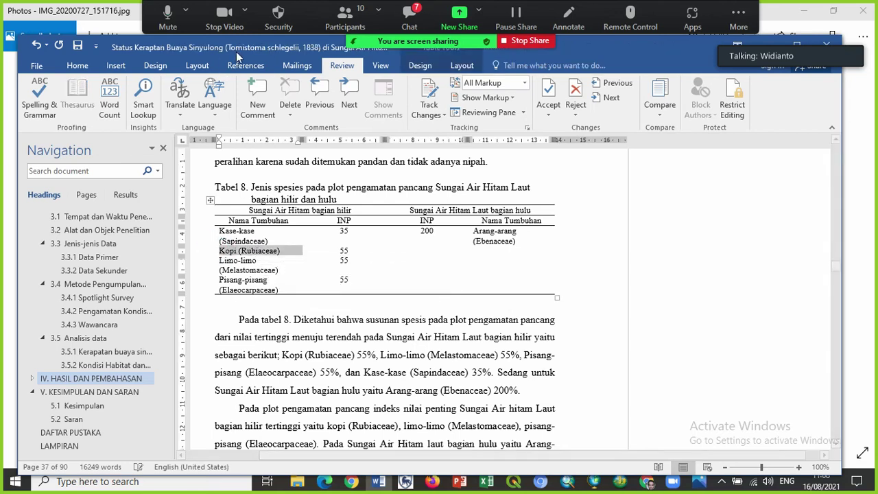
{"action": "left_click", "coordinate": [258, 100]}
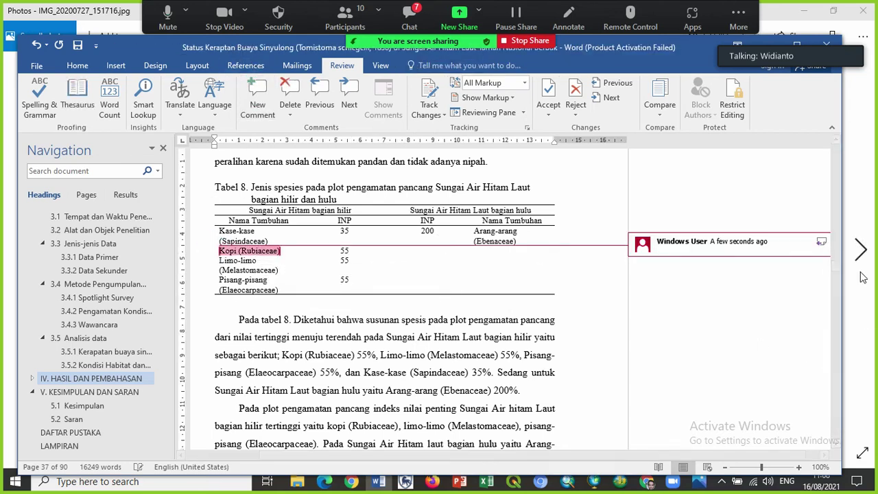
Examine the environmental parameters for the downstream and upstream river sections in Tabel 11.
{"action": "left_click_drag", "start_coordinate": [835, 267], "coordinate": [836, 273]}
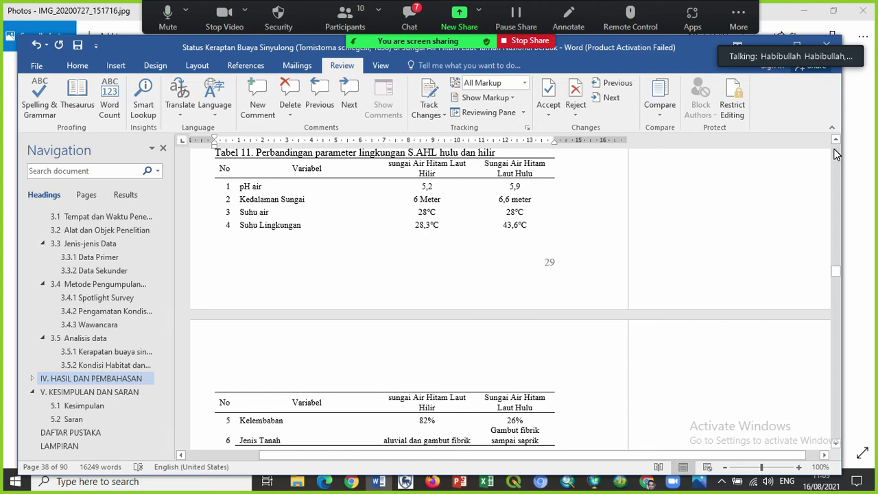
{"action": "left_click", "coordinate": [835, 443]}
{"action": "left_click_drag", "start_coordinate": [835, 443], "coordinate": [835, 443]}
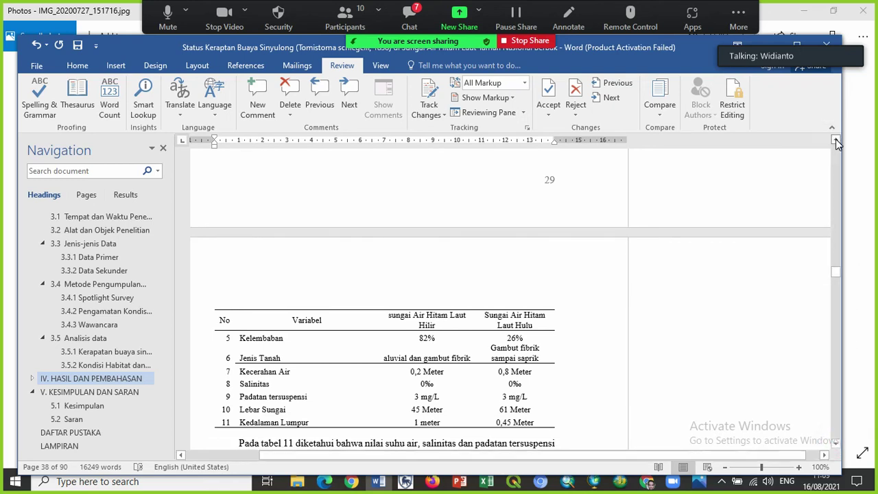
{"action": "left_click_drag", "start_coordinate": [836, 139], "coordinate": [835, 139]}
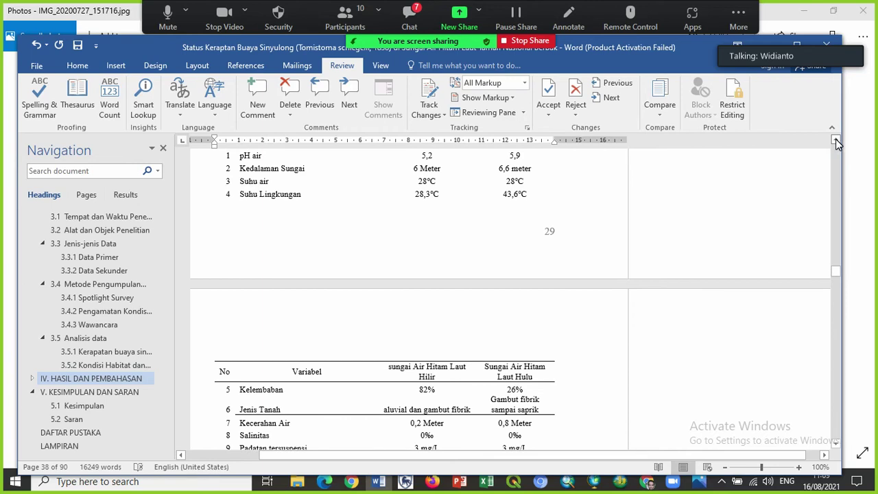
{"action": "left_click_drag", "start_coordinate": [836, 139], "coordinate": [836, 139]}
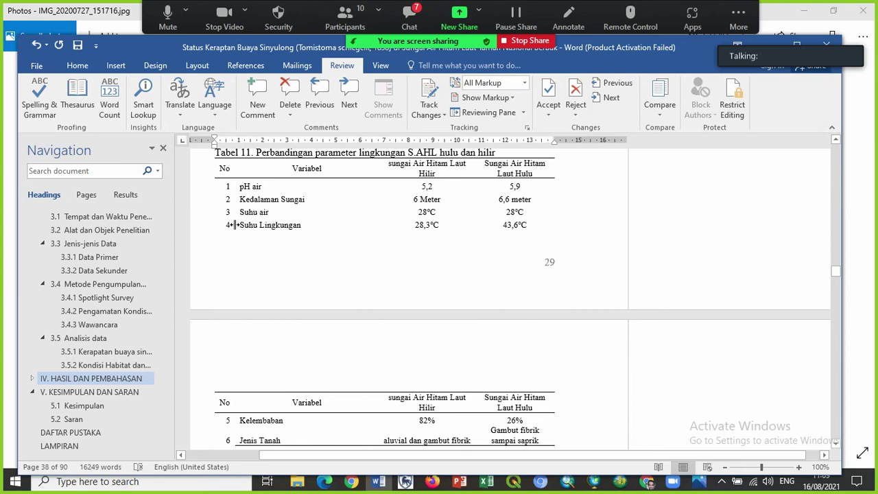